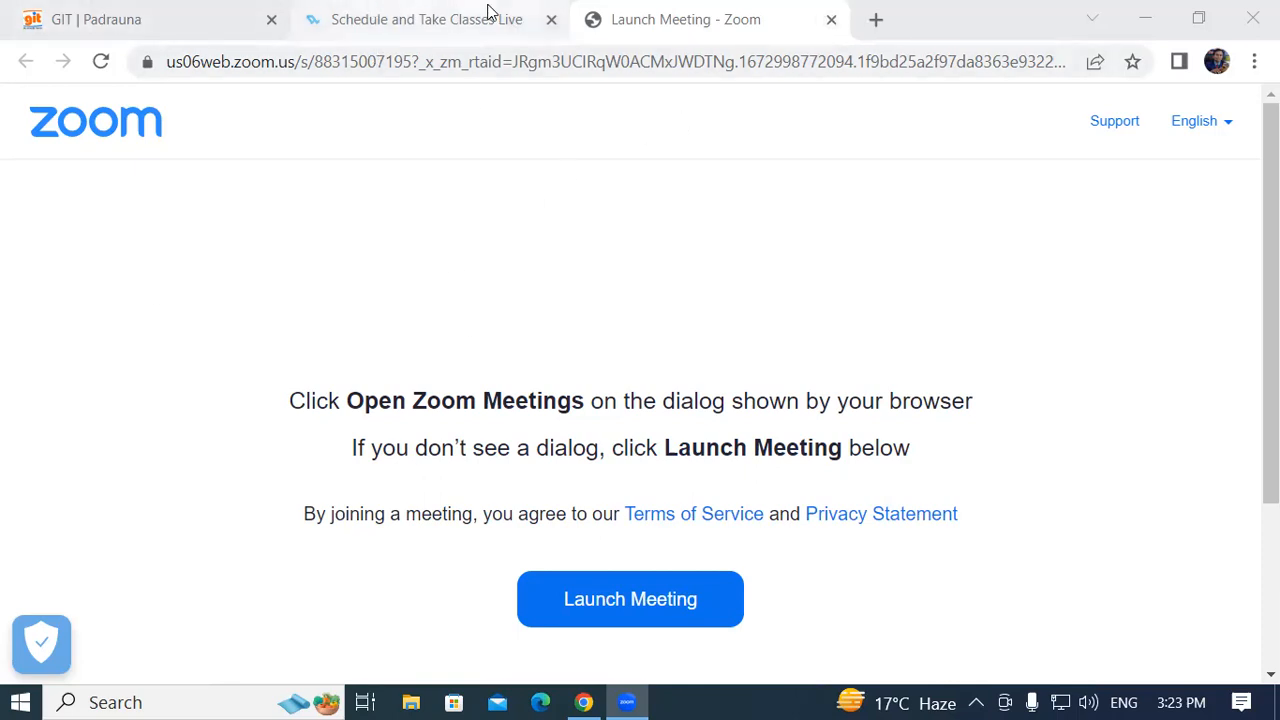
Open a new Chrome tab and search Google for 'e way bill' from the history suggestions
left_click(880, 22)
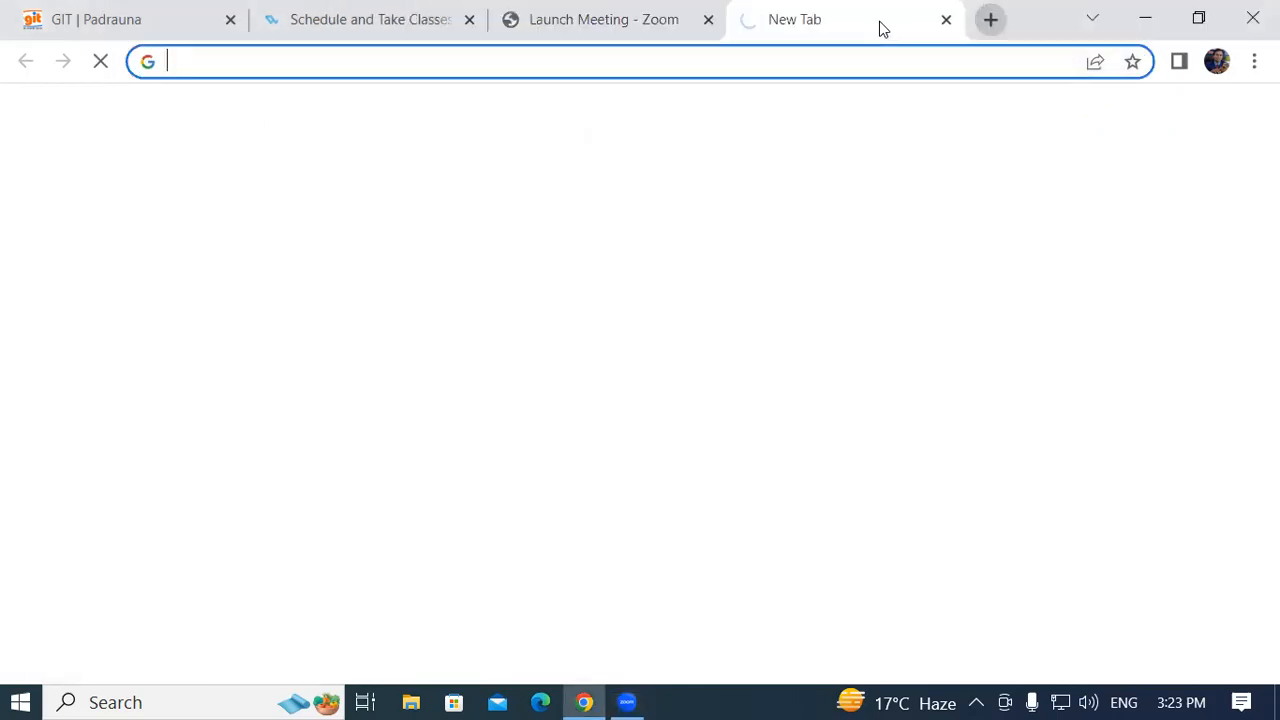
left_click(186, 63)
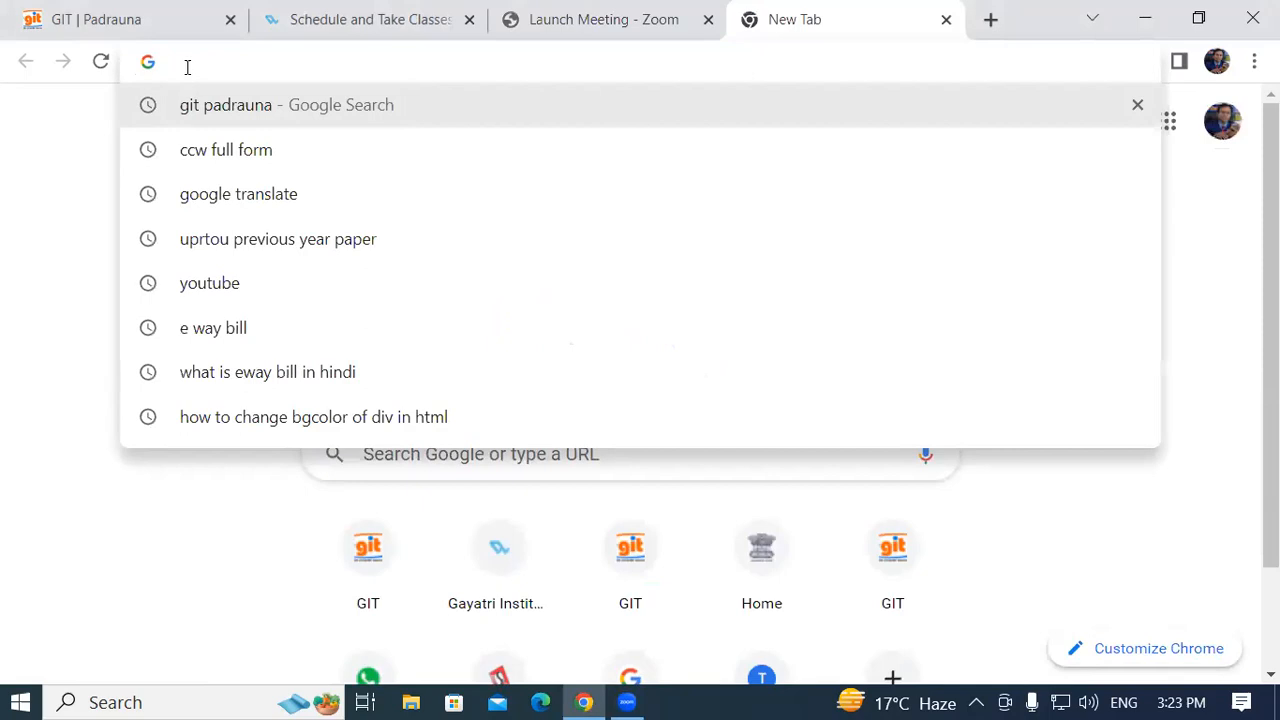
left_click(212, 333)
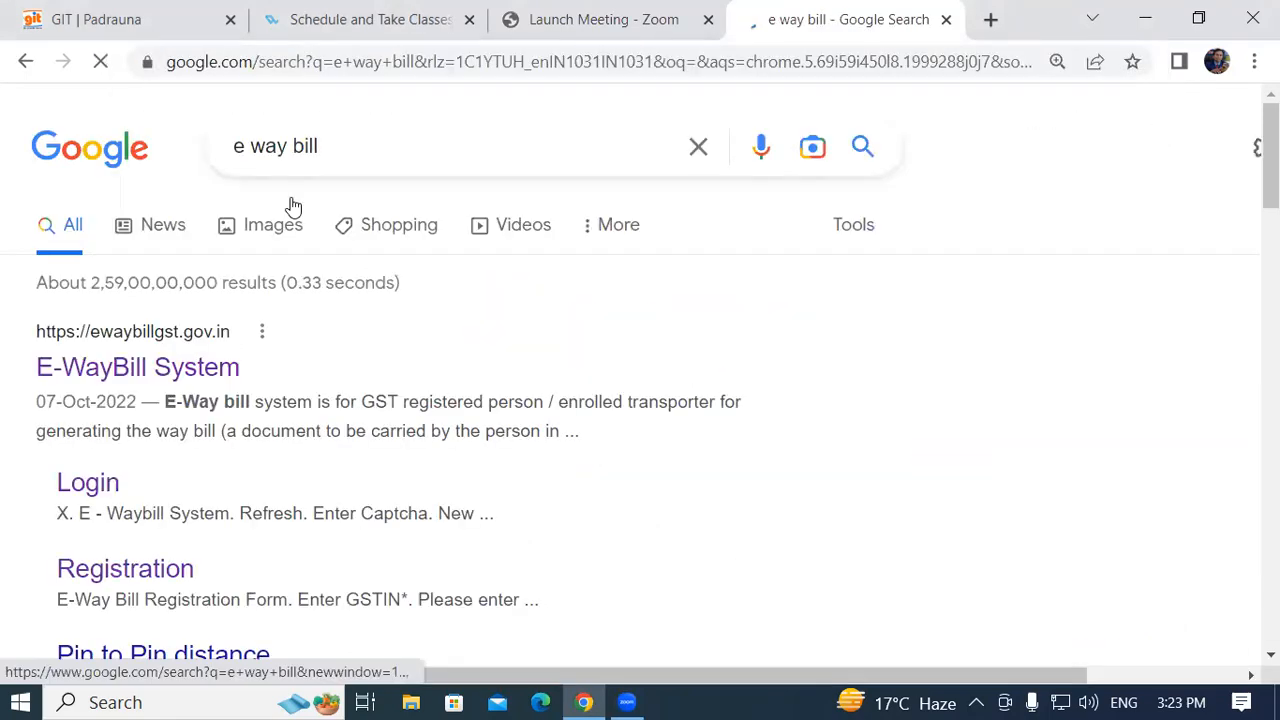
Open the E-WayBill System site, go to its login page and enter the username
left_click(135, 372)
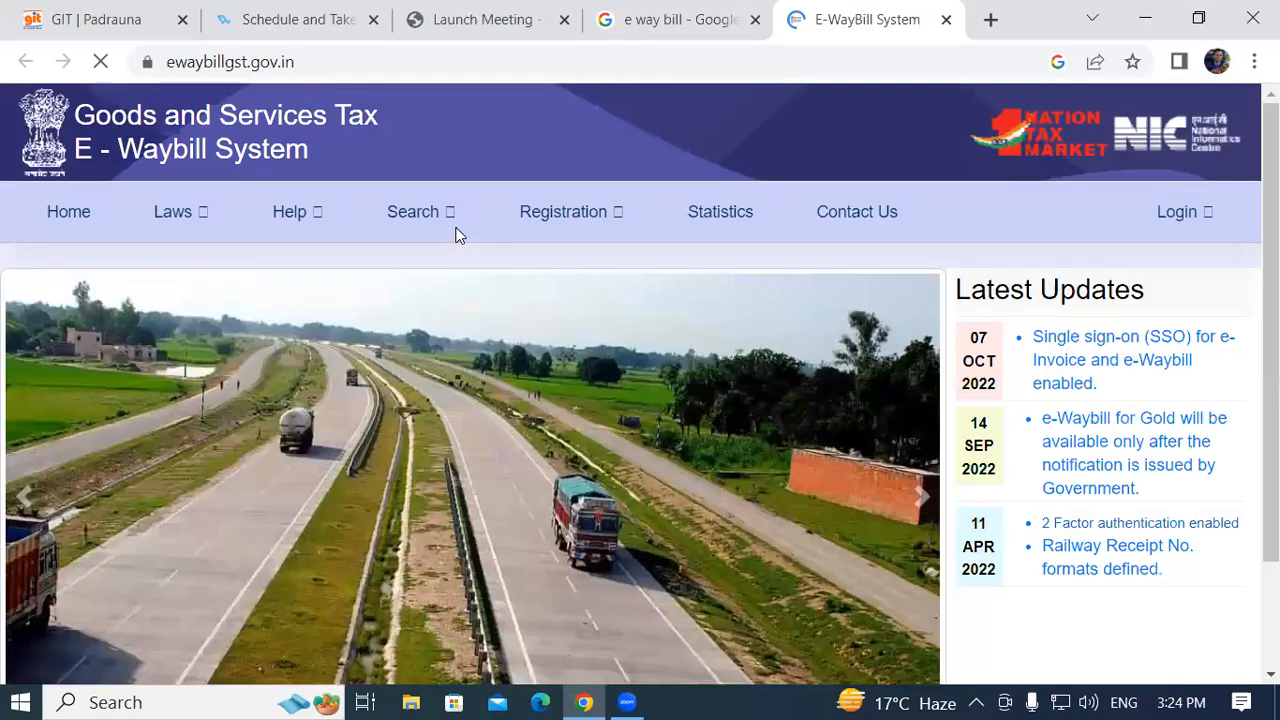
left_click(1176, 216)
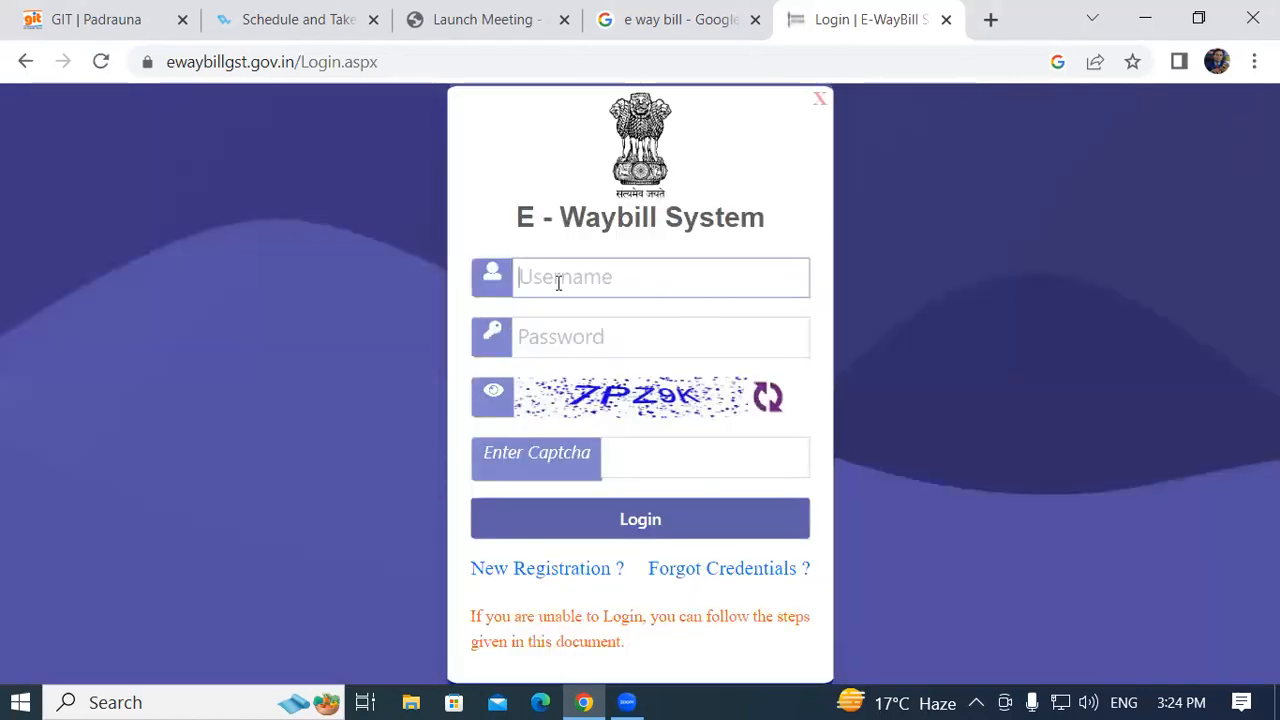
left_click(545, 279)
key("BackSpace")
key("BackSpace")
key("BackSpace")
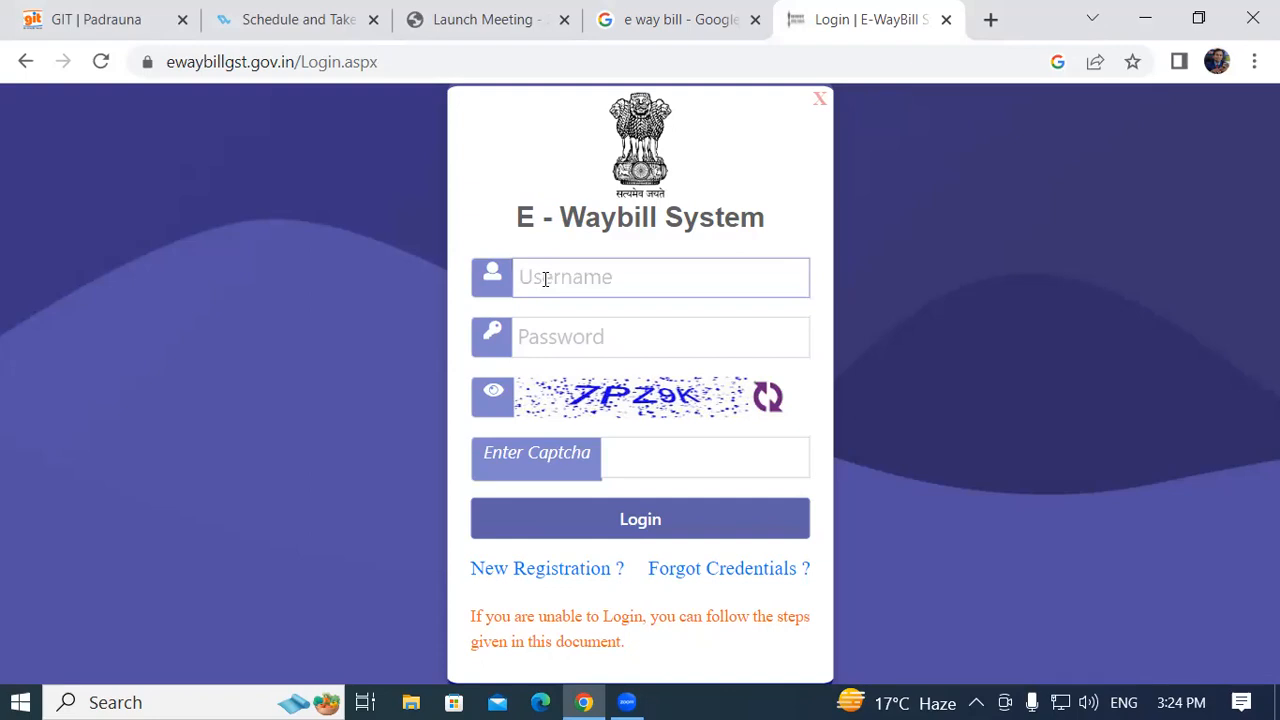
Enter the account password and the captcha code, then sign in
left_click(556, 334)
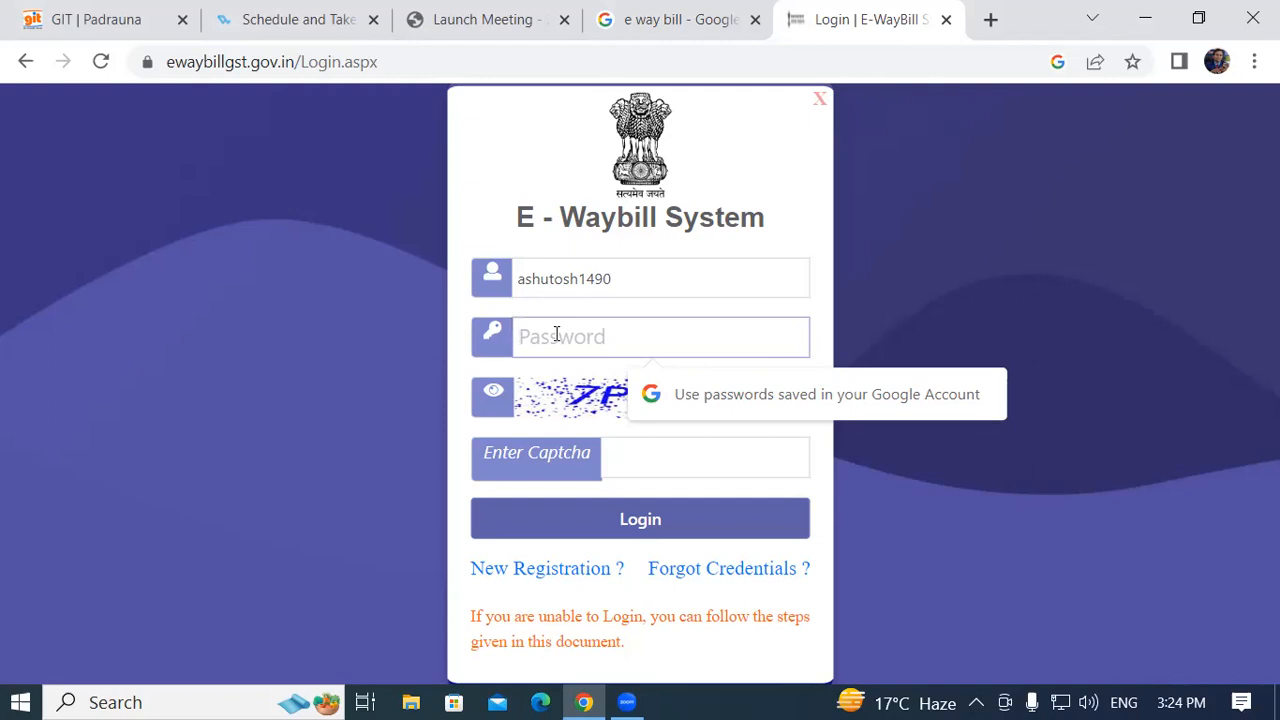
type("*")
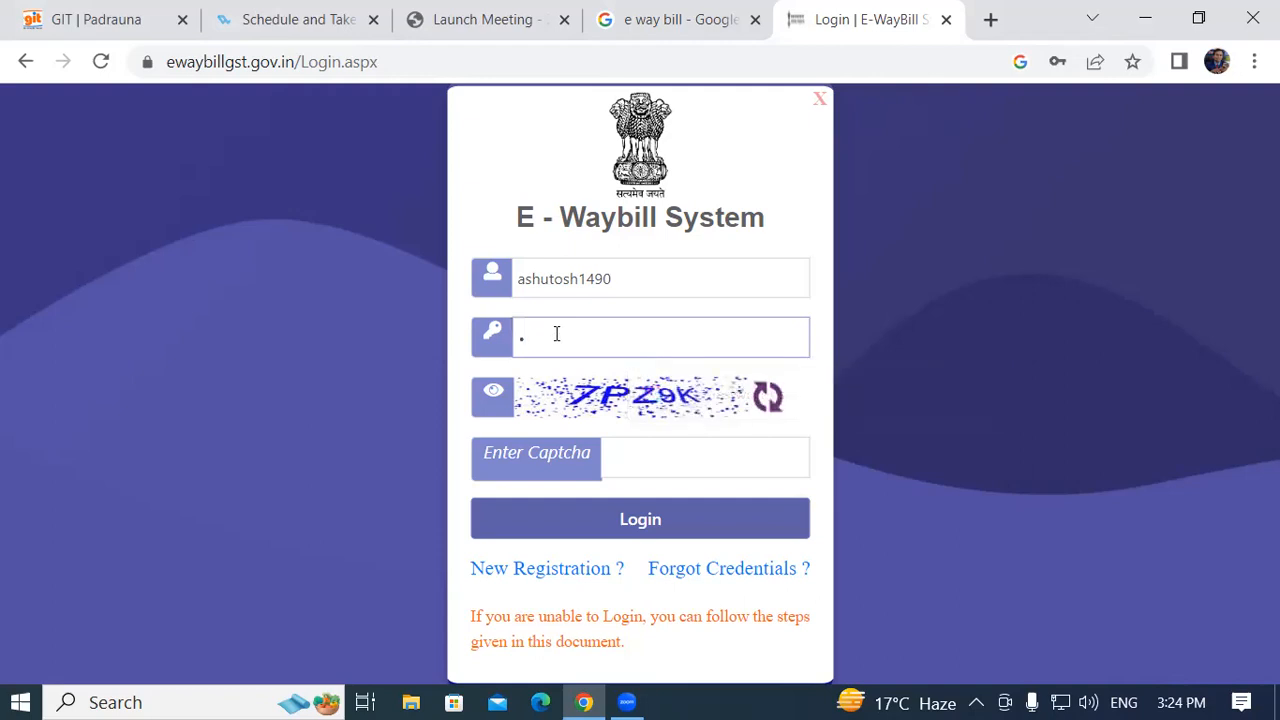
type("***********")
left_click(674, 466)
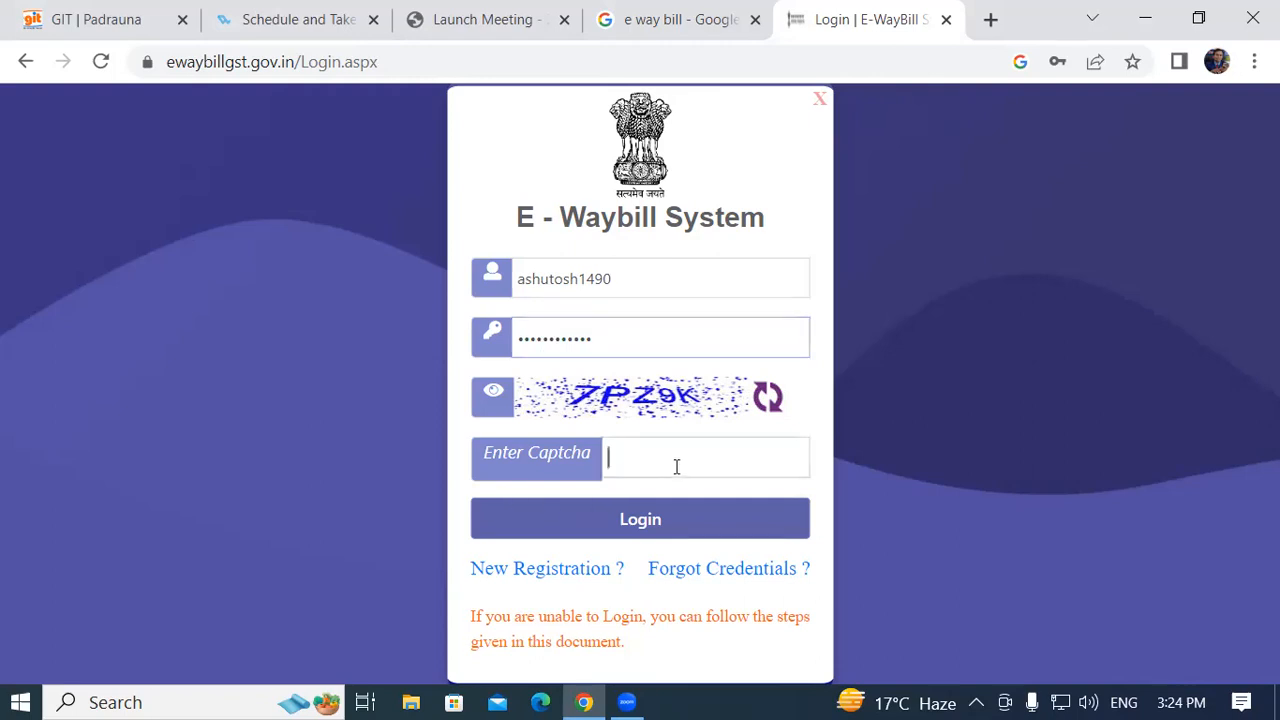
type("7PZ9")
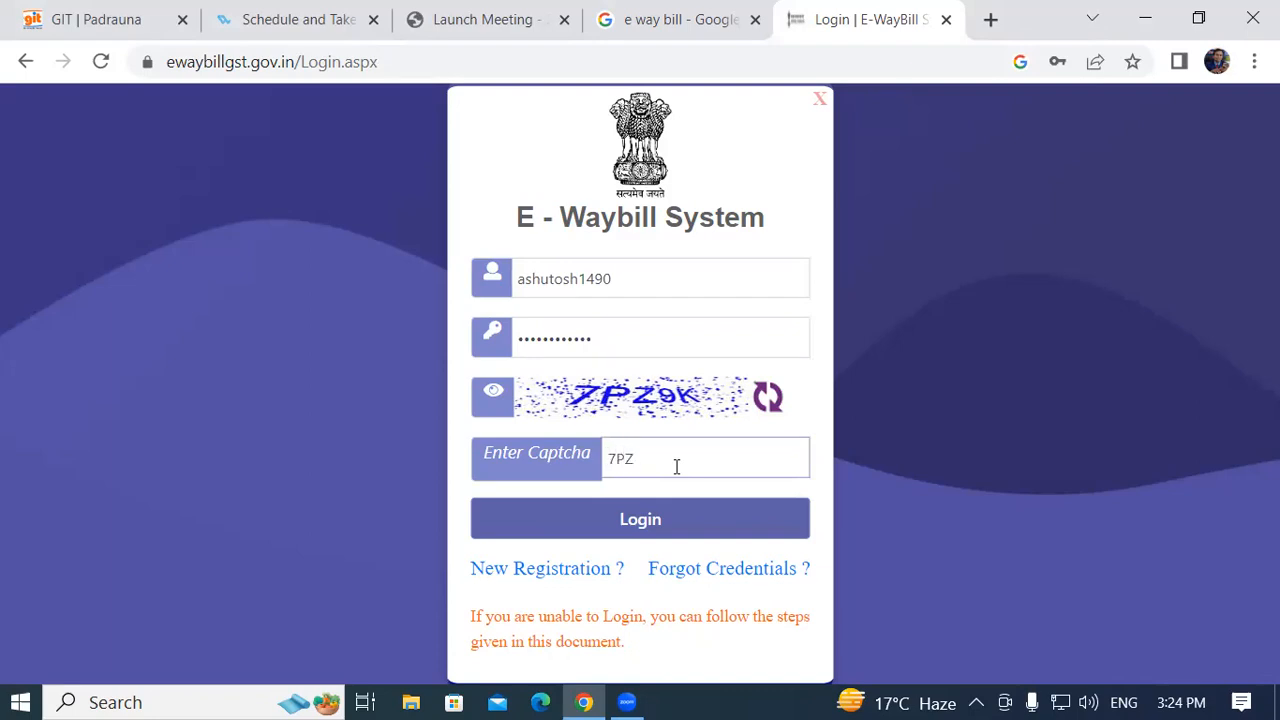
type("K")
left_click(622, 521)
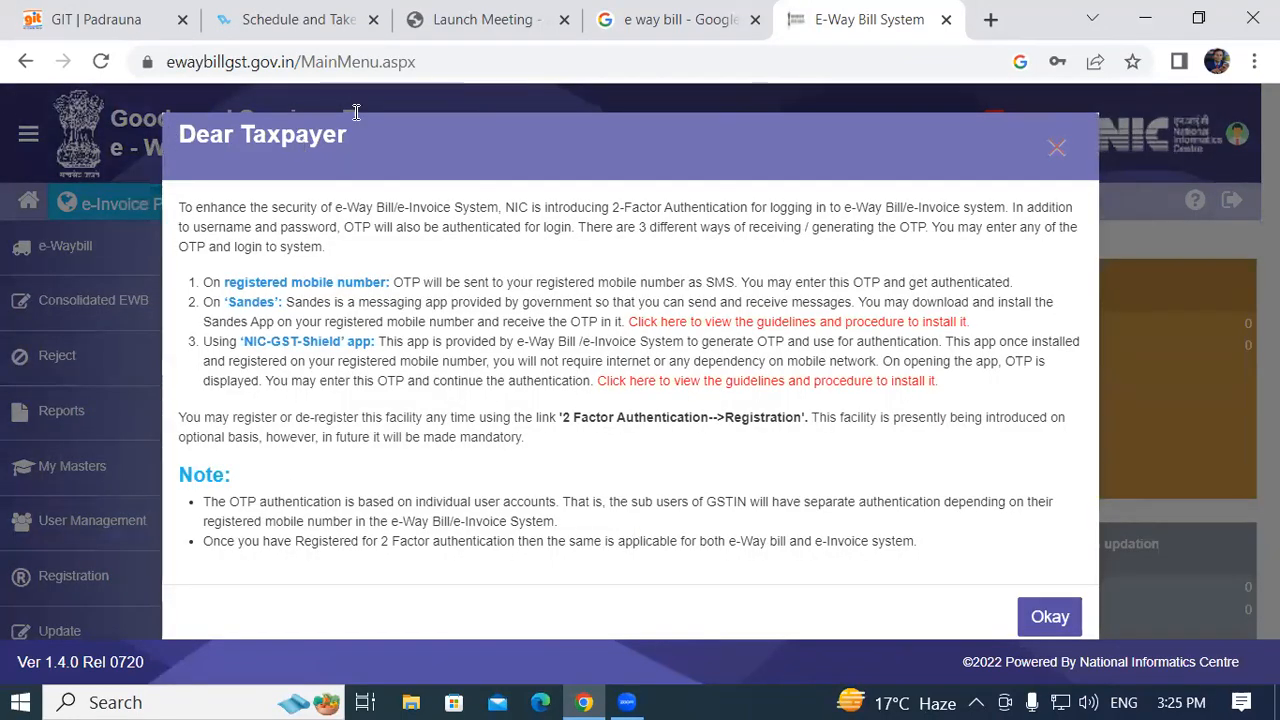
Close the Dear Taxpayer 2-factor notice and expand the e-Waybill sidebar menu
left_click(1056, 152)
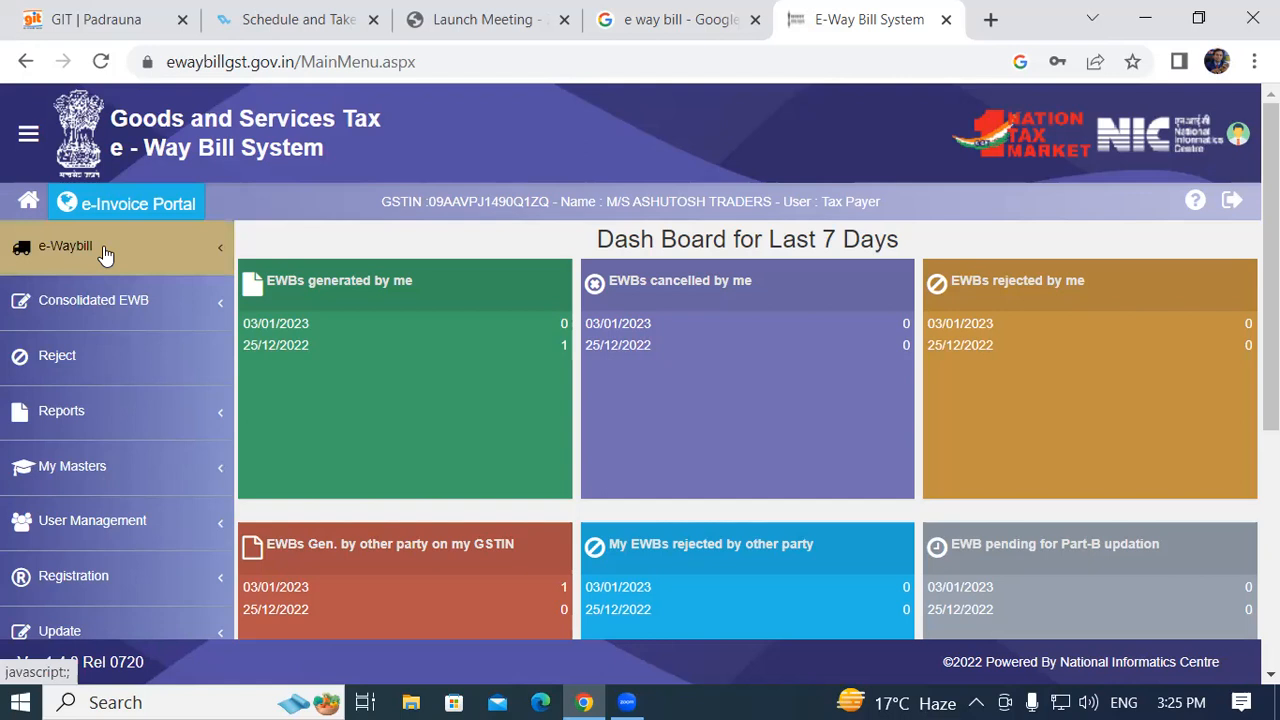
left_click(221, 255)
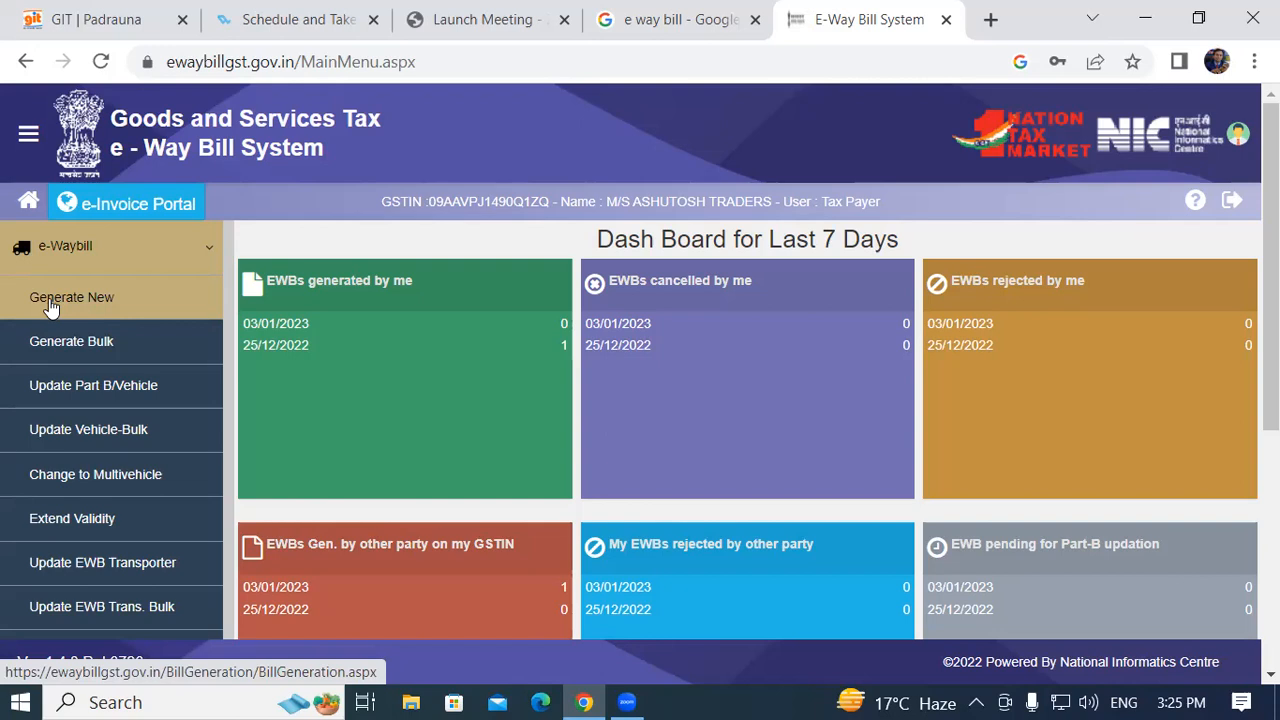
Choose Generate New under e-Waybill to open the E-Waybill Entry Form
left_click(106, 298)
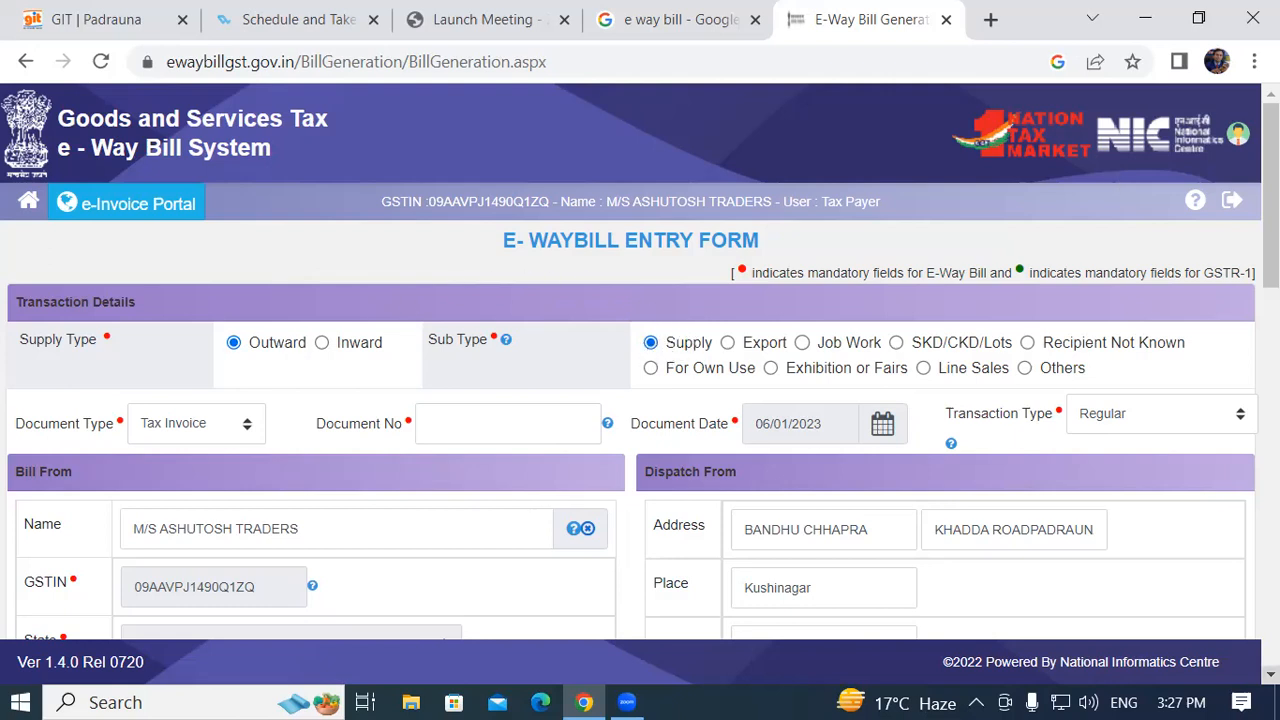
scroll(640, 384, "down", 1)
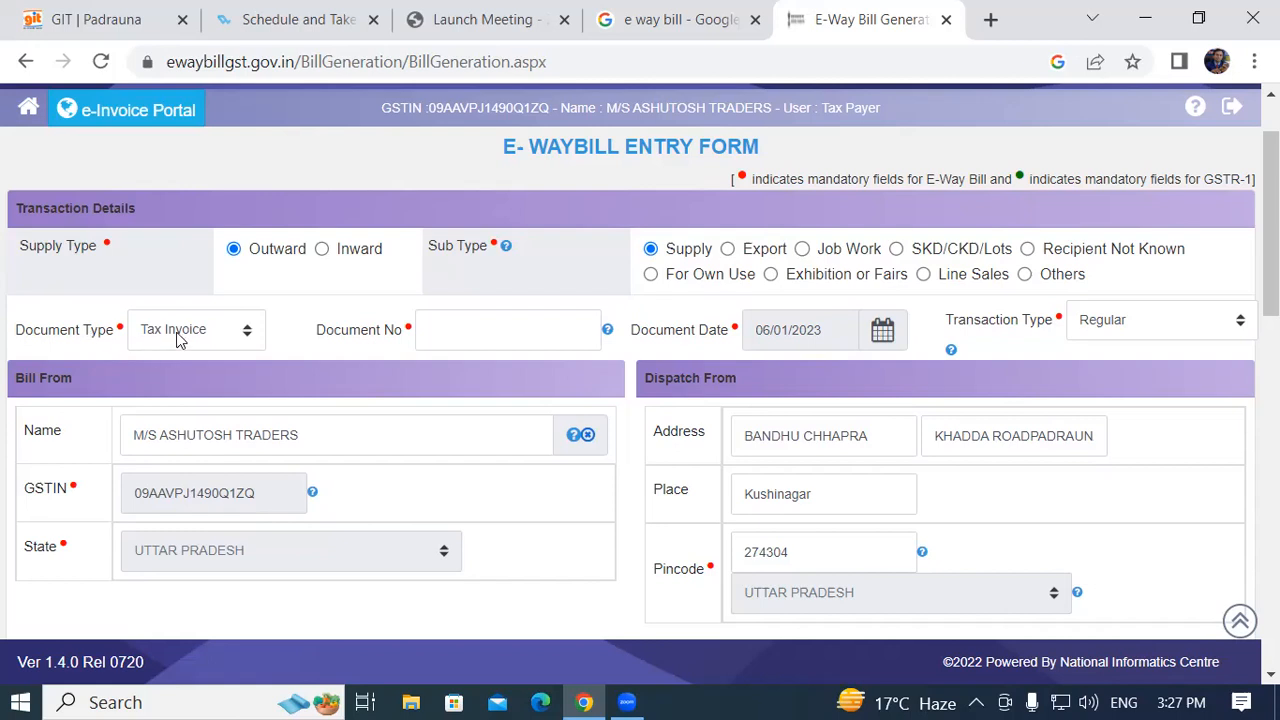
Open the Document Type dropdown listing Tax Invoice and Bill of Supply
left_click(248, 340)
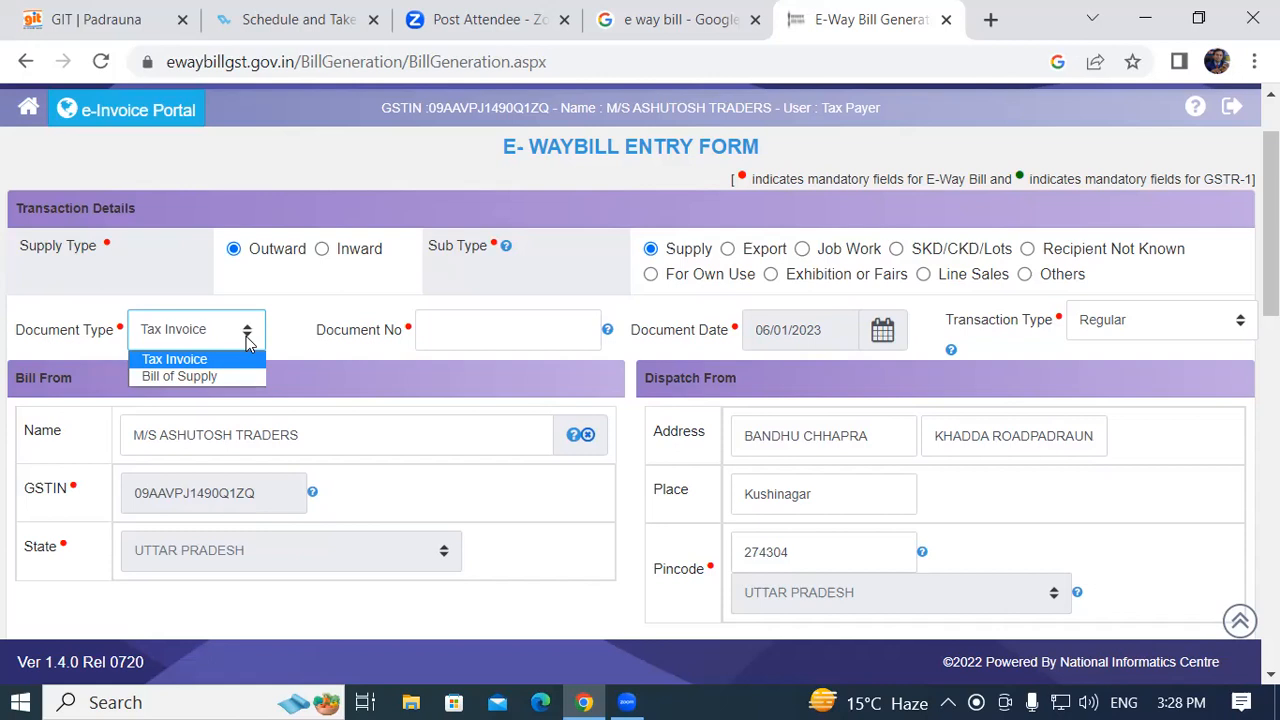
Keep Tax Invoice as the document type, enter document number 002, and open Transaction Type
left_click(184, 359)
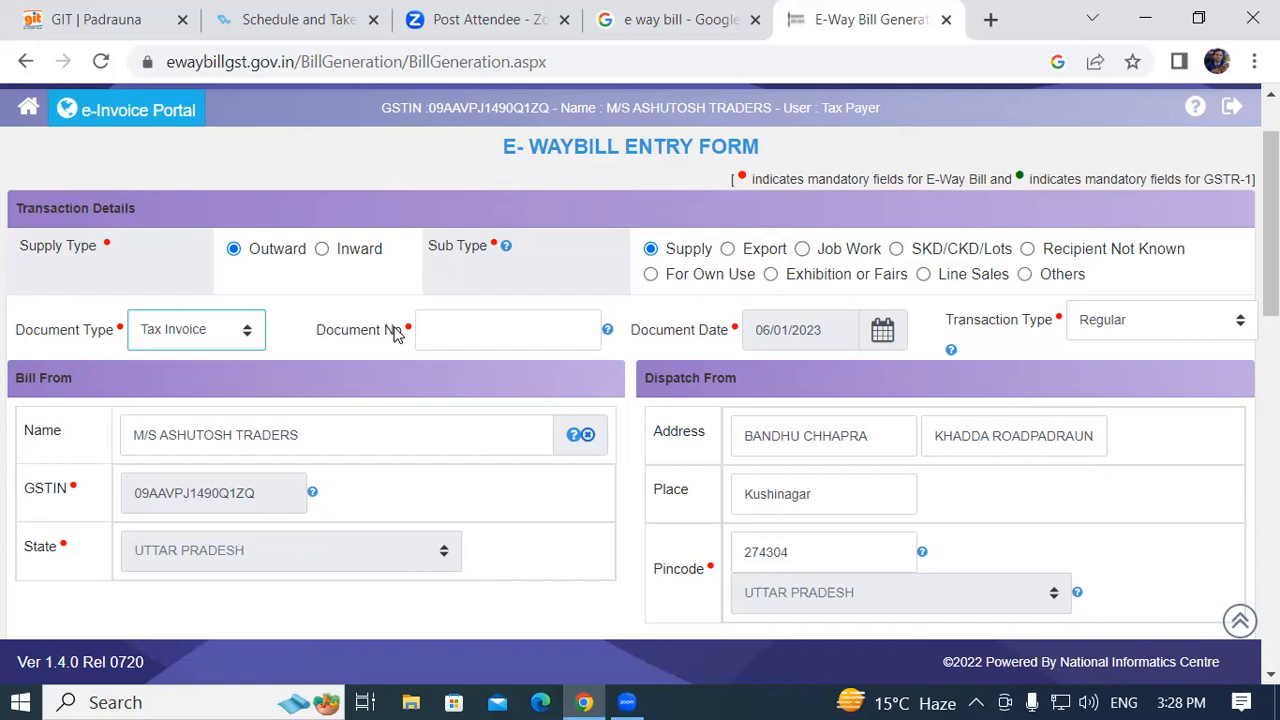
left_click(435, 334)
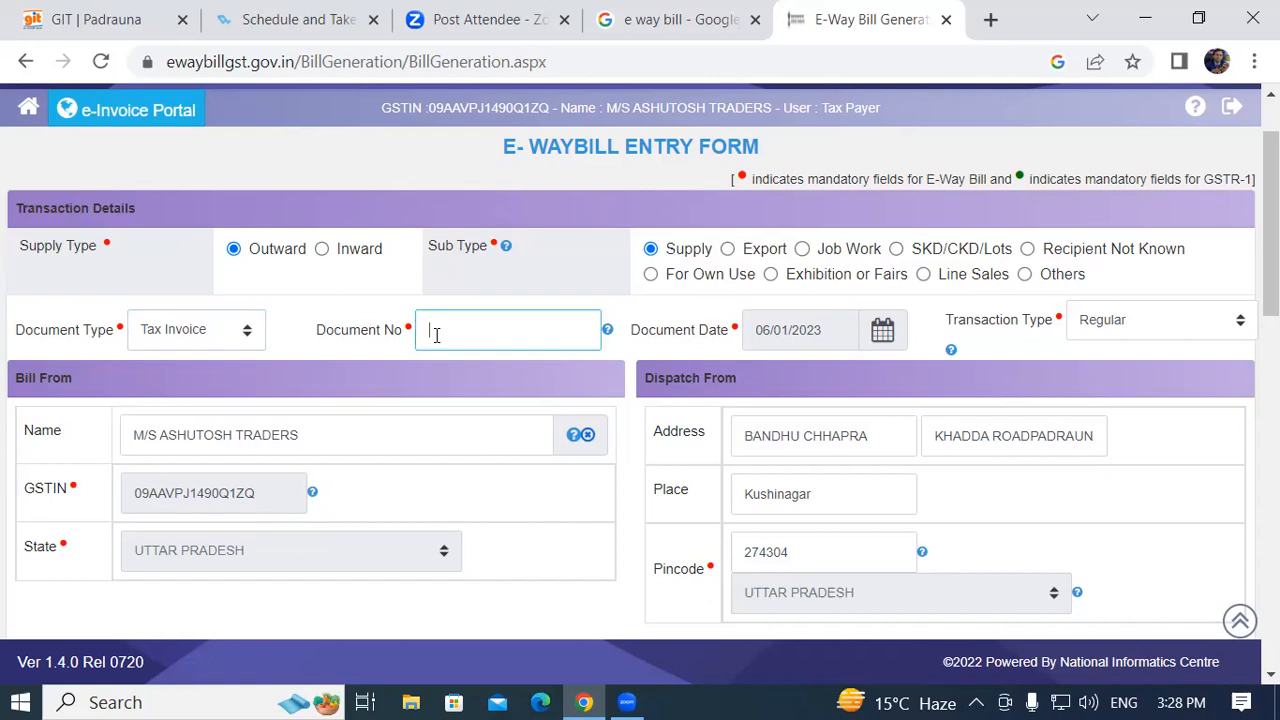
type("002")
left_click(1108, 328)
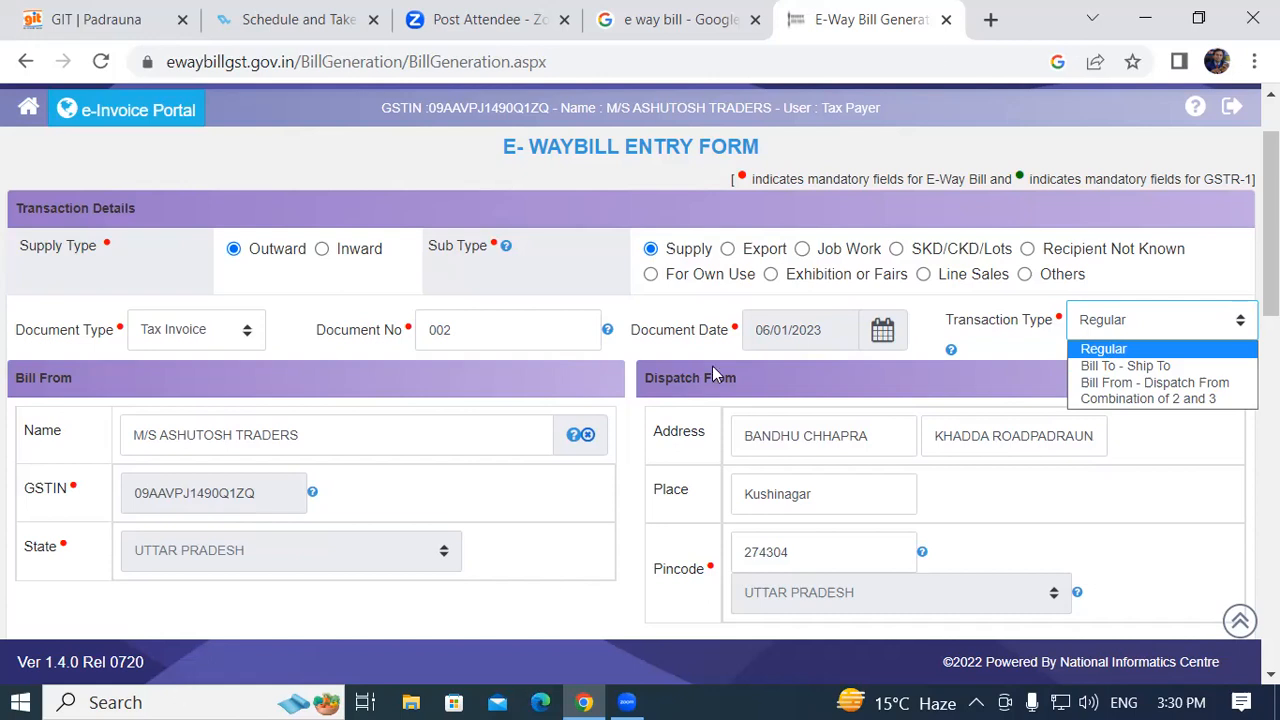
Launch Paint via Run (mspaint), enlarge the canvas to 1335 × 500px, and pick the Pencil
key("super+r")
type("ms")
key("Down")
key("Down")
key("Down")
key("Down")
key("Down")
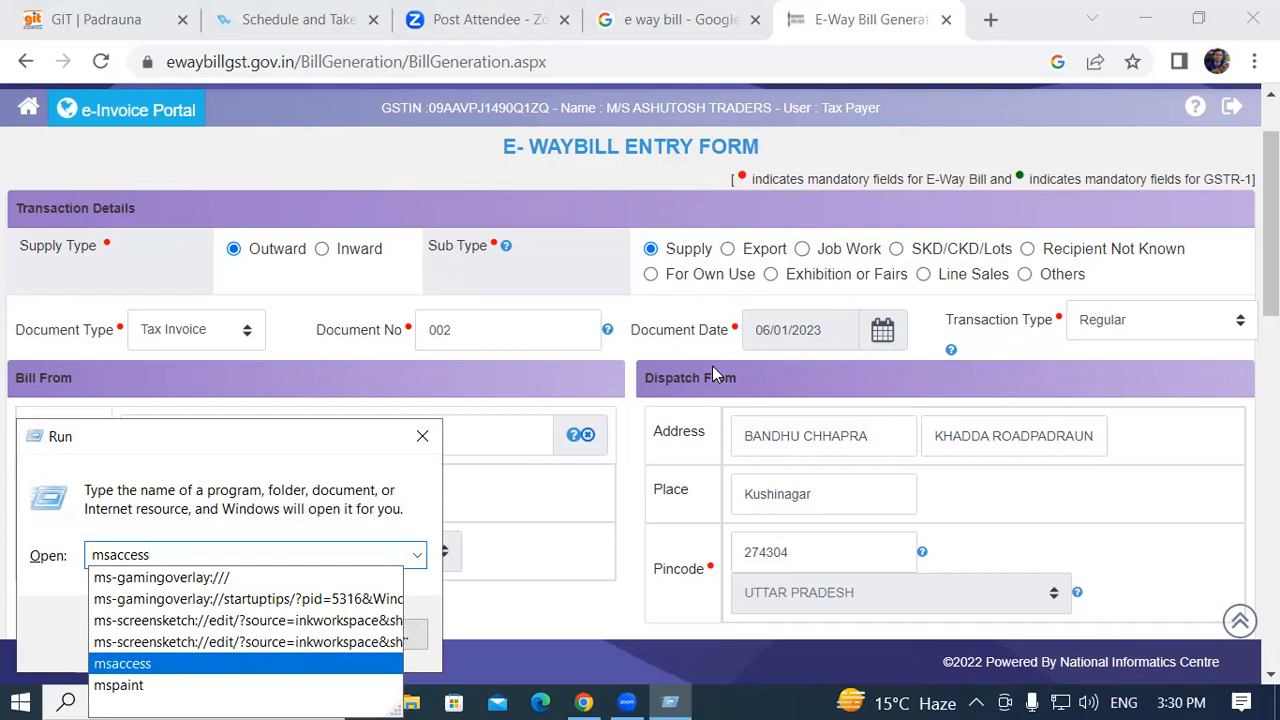
key("Down")
key("Return")
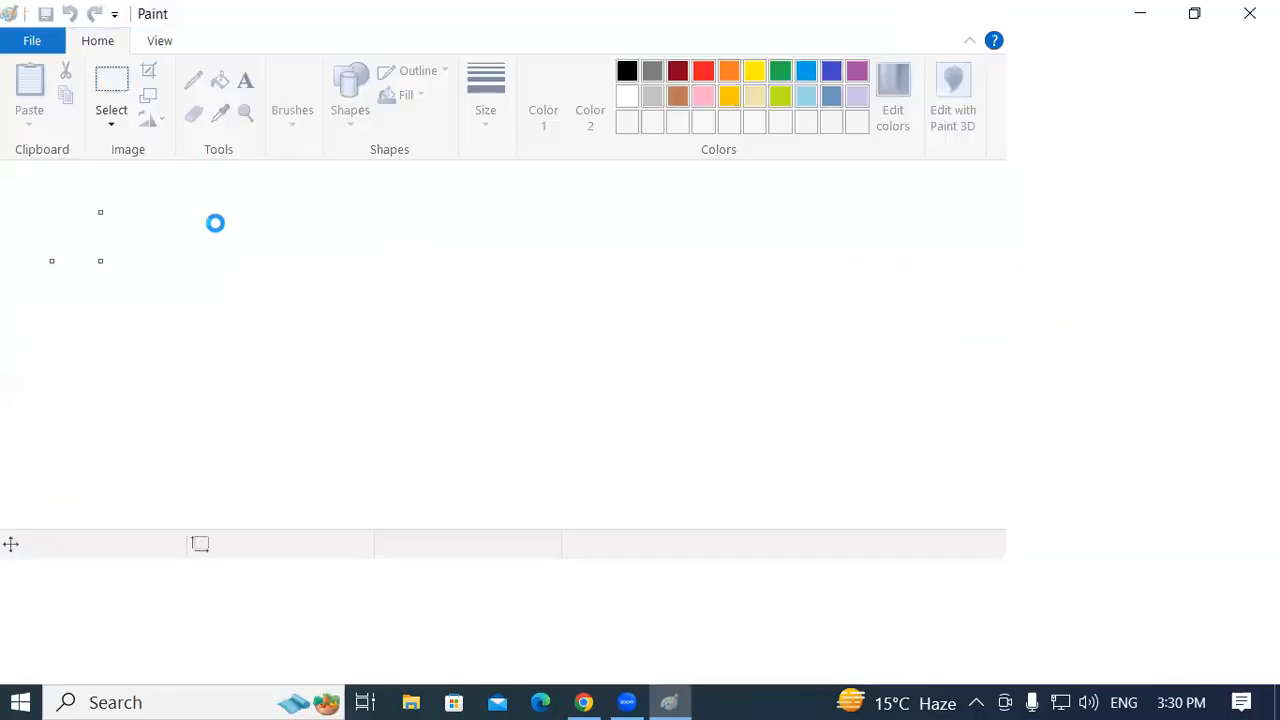
mouse_move(100, 261)
left_mouse_down()
mouse_move(977, 449)
mouse_move(1216, 594)
mouse_move(1245, 640)
left_mouse_up()
left_click(266, 80)
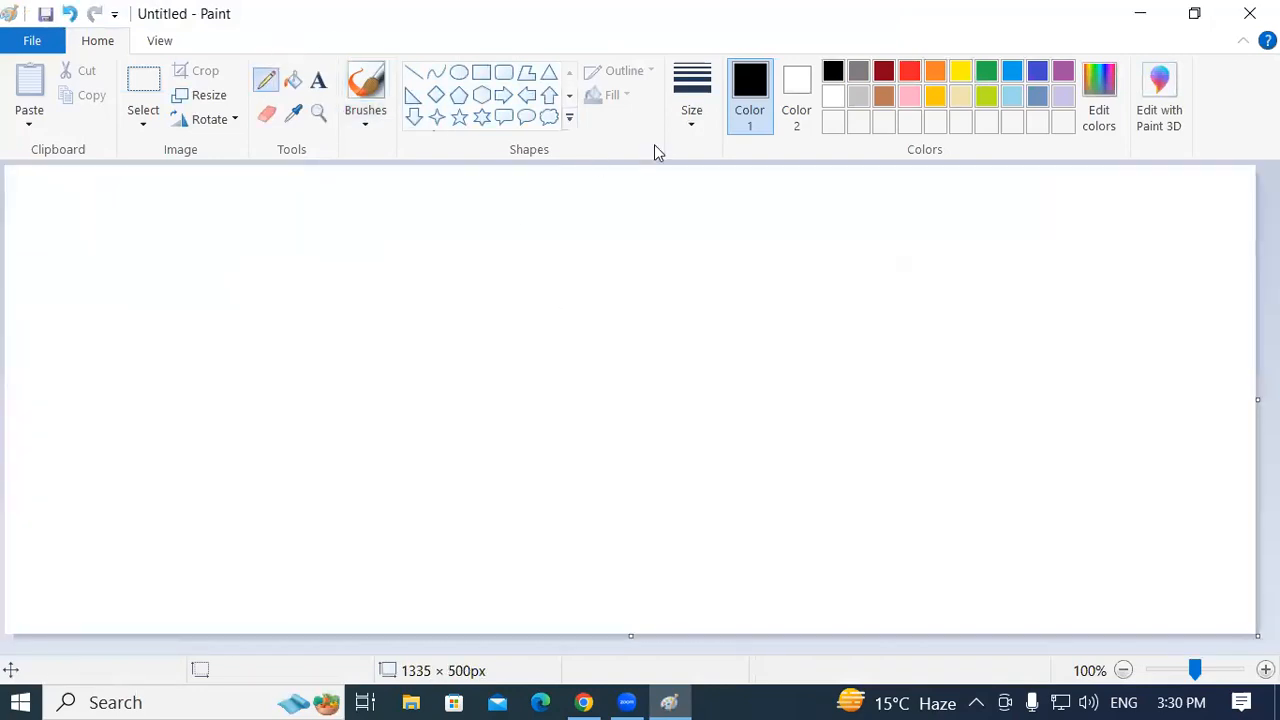
left_click(689, 124)
Set the Pencil to the thickest line width in red
left_click(714, 297)
left_click(909, 72)
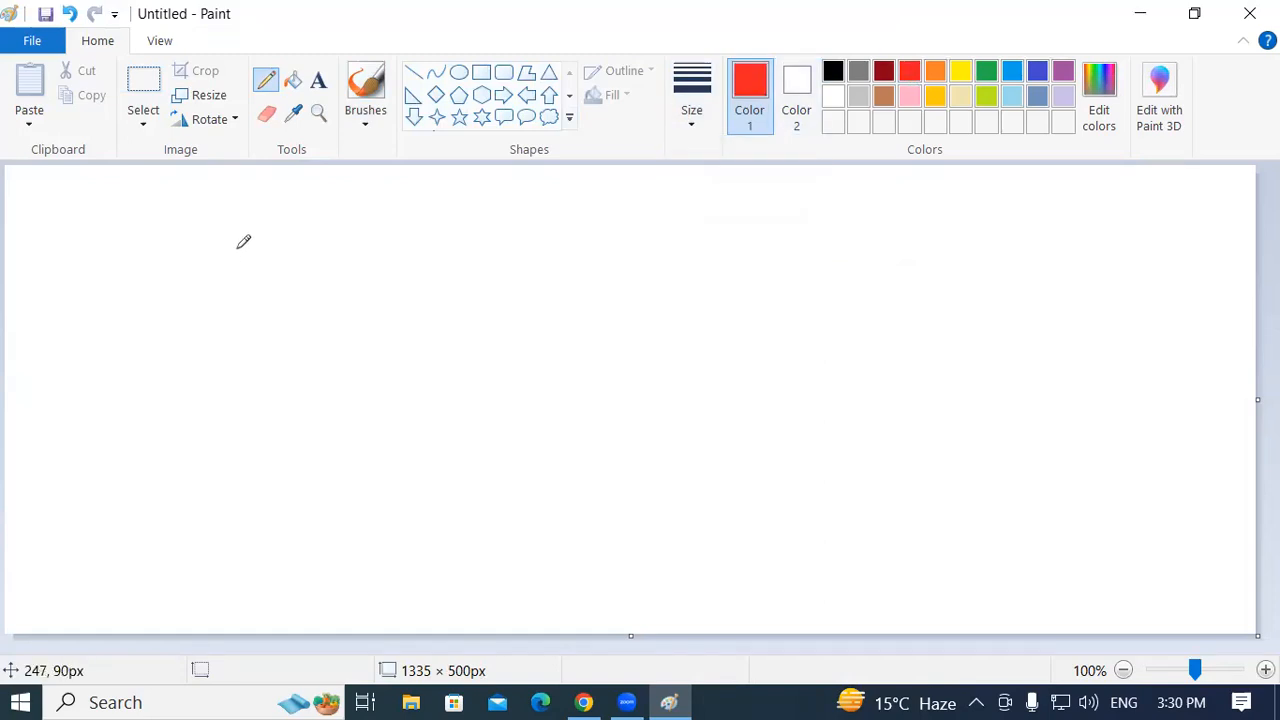
left_click(705, 133)
left_click(706, 301)
Draw two boxed B's joined by a line, with 'Supply' written above it
left_click_drag(217, 229, 218, 237)
left_click_drag(247, 284, 290, 284)
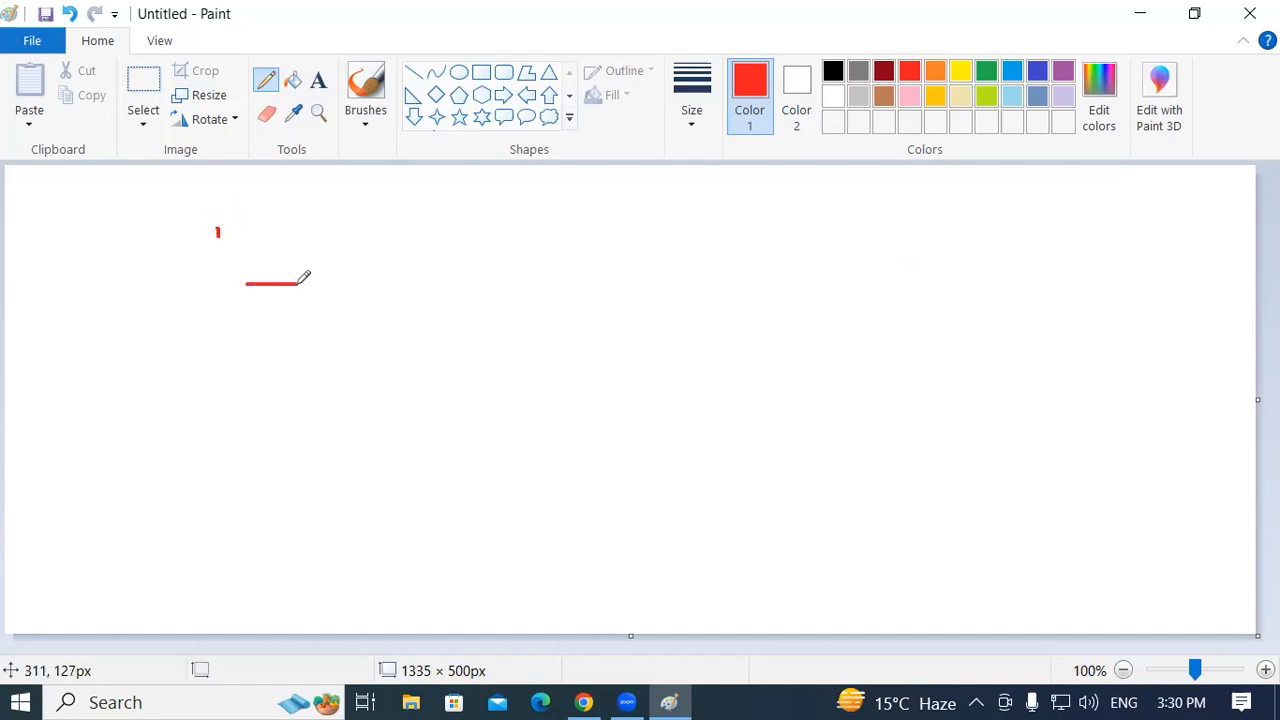
mouse_move(245, 285)
left_mouse_down()
mouse_move(245, 302)
mouse_move(278, 318)
mouse_move(290, 303)
mouse_move(281, 315)
mouse_move(260, 306)
left_mouse_up()
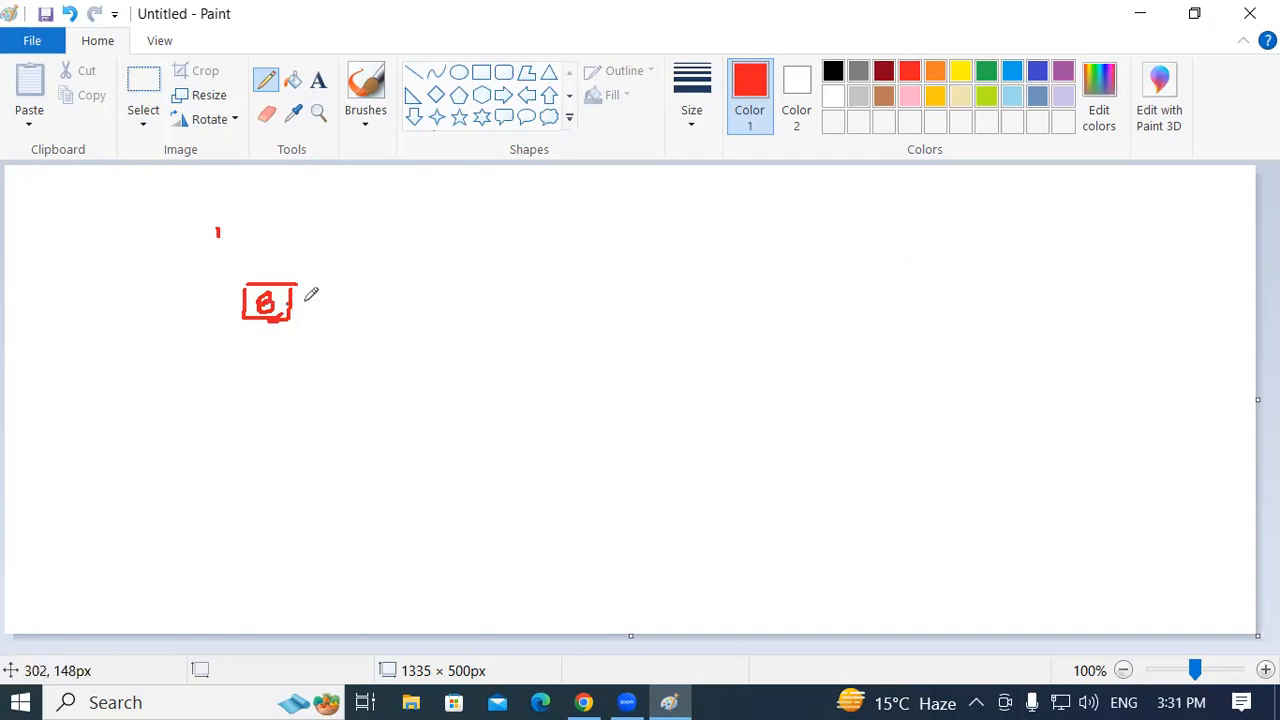
mouse_move(292, 298)
left_mouse_down()
mouse_move(491, 290)
mouse_move(503, 308)
mouse_move(573, 313)
left_mouse_up()
mouse_move(505, 273)
left_mouse_down()
mouse_move(606, 273)
mouse_move(603, 310)
mouse_move(543, 310)
left_mouse_up()
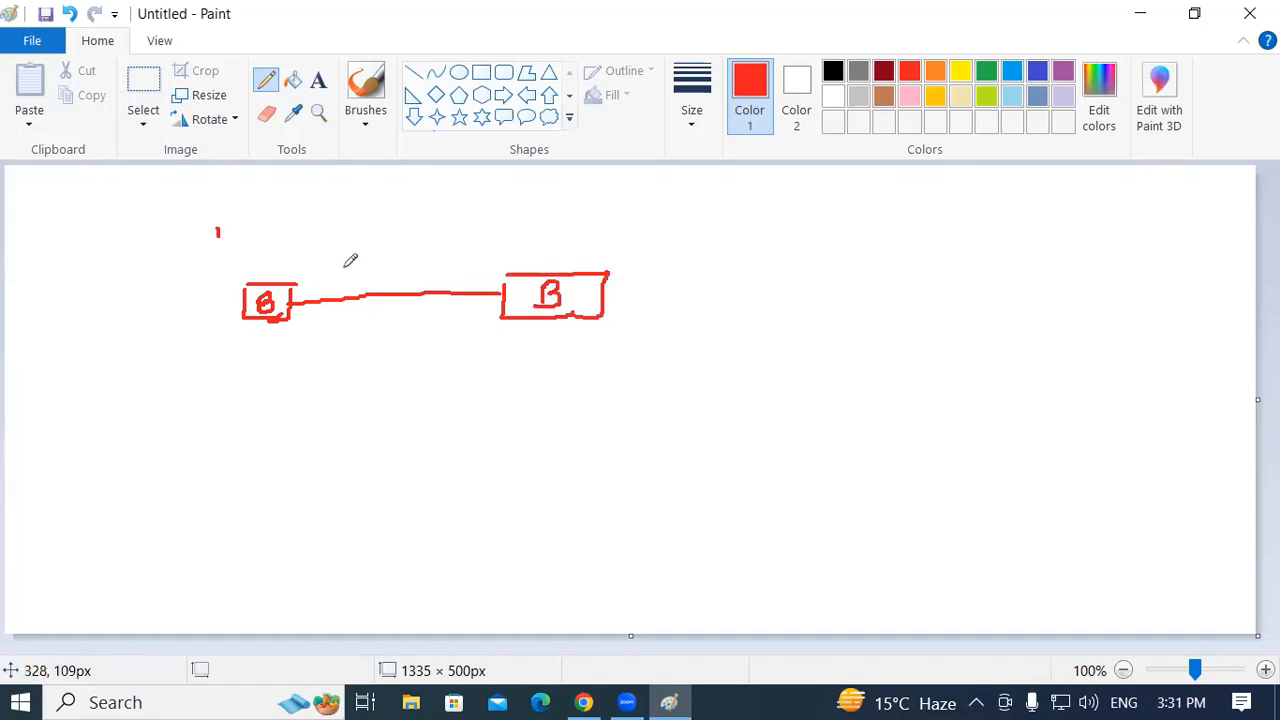
mouse_move(372, 254)
left_mouse_down()
mouse_move(358, 278)
mouse_move(393, 256)
mouse_move(480, 270)
left_mouse_up()
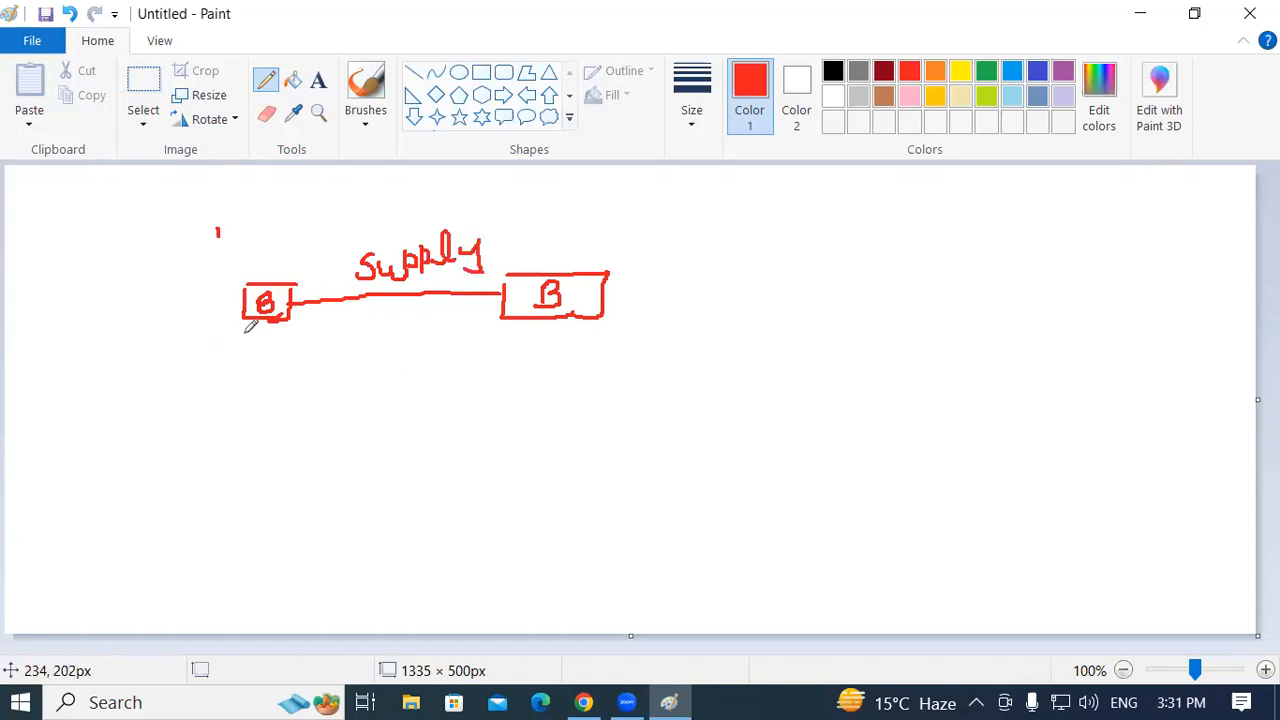
Add circled p and R marks under the boxes, linked along the bottom
mouse_move(251, 316)
left_mouse_down()
mouse_move(247, 344)
mouse_move(276, 344)
mouse_move(277, 364)
mouse_move(285, 340)
mouse_move(277, 352)
left_mouse_up()
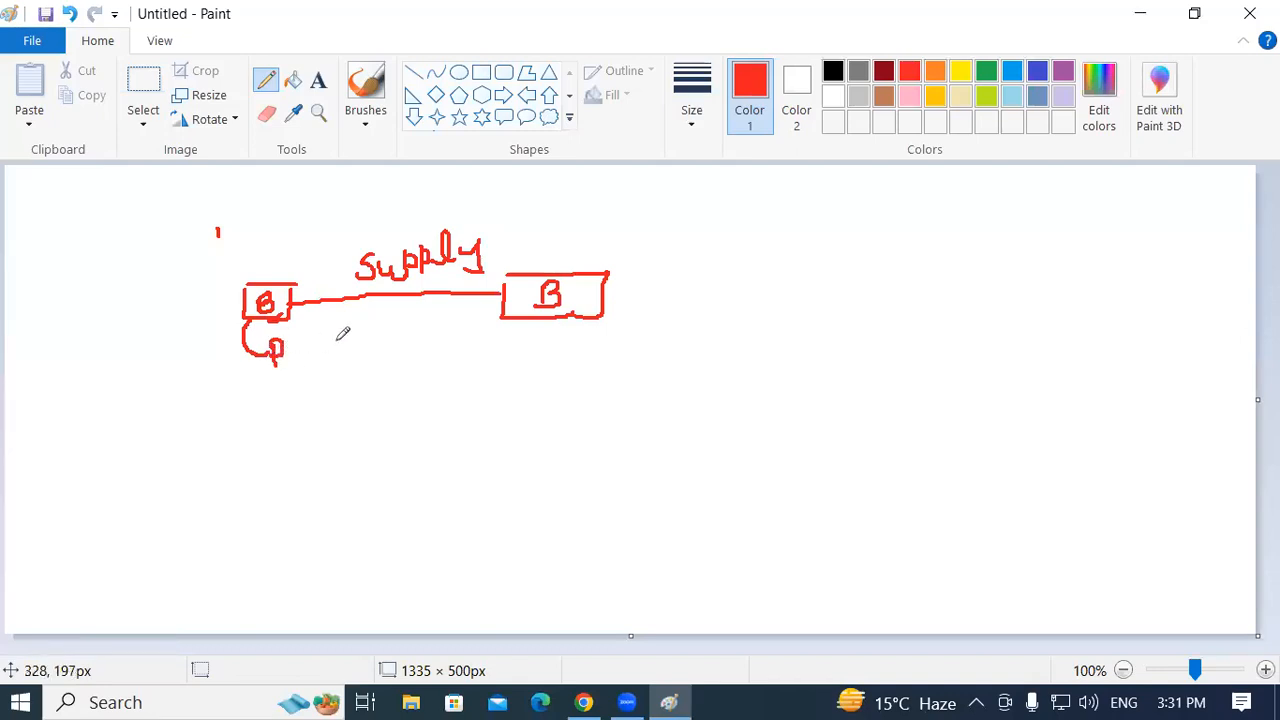
mouse_move(541, 320)
left_mouse_down()
mouse_move(540, 334)
mouse_move(598, 352)
left_mouse_up()
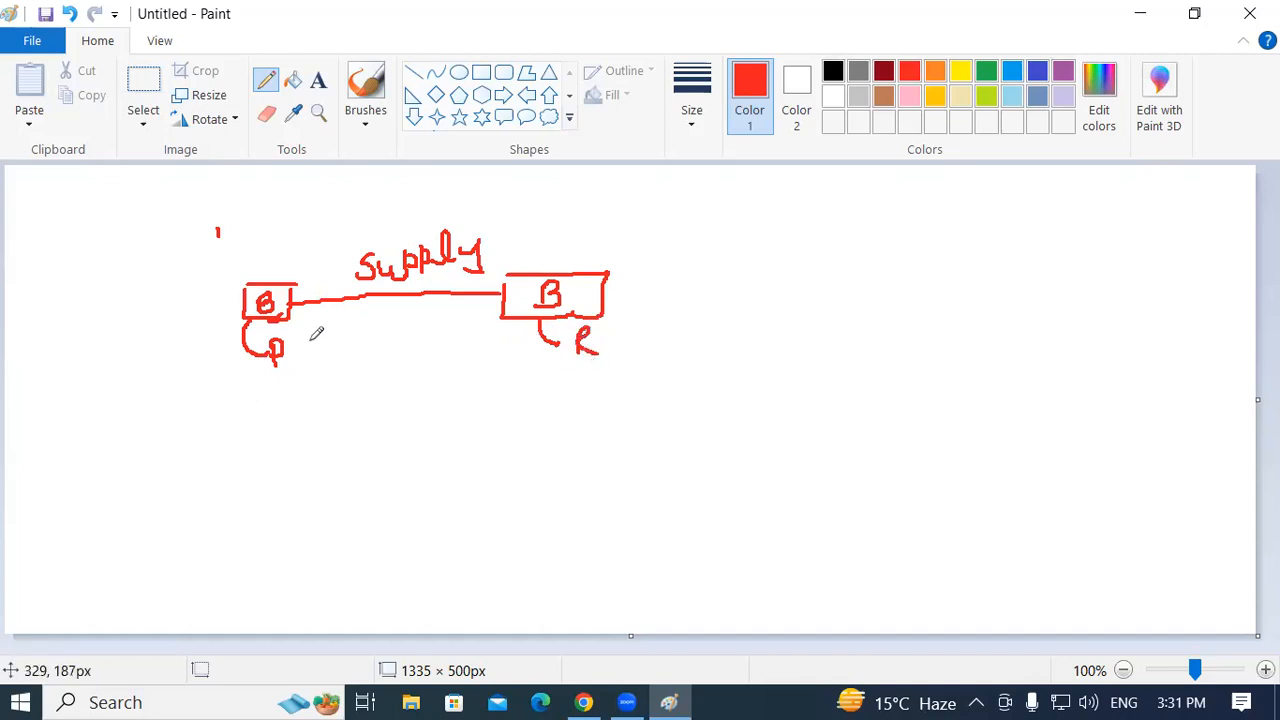
mouse_move(291, 349)
left_mouse_down()
mouse_move(358, 368)
mouse_move(516, 358)
mouse_move(556, 340)
left_mouse_up()
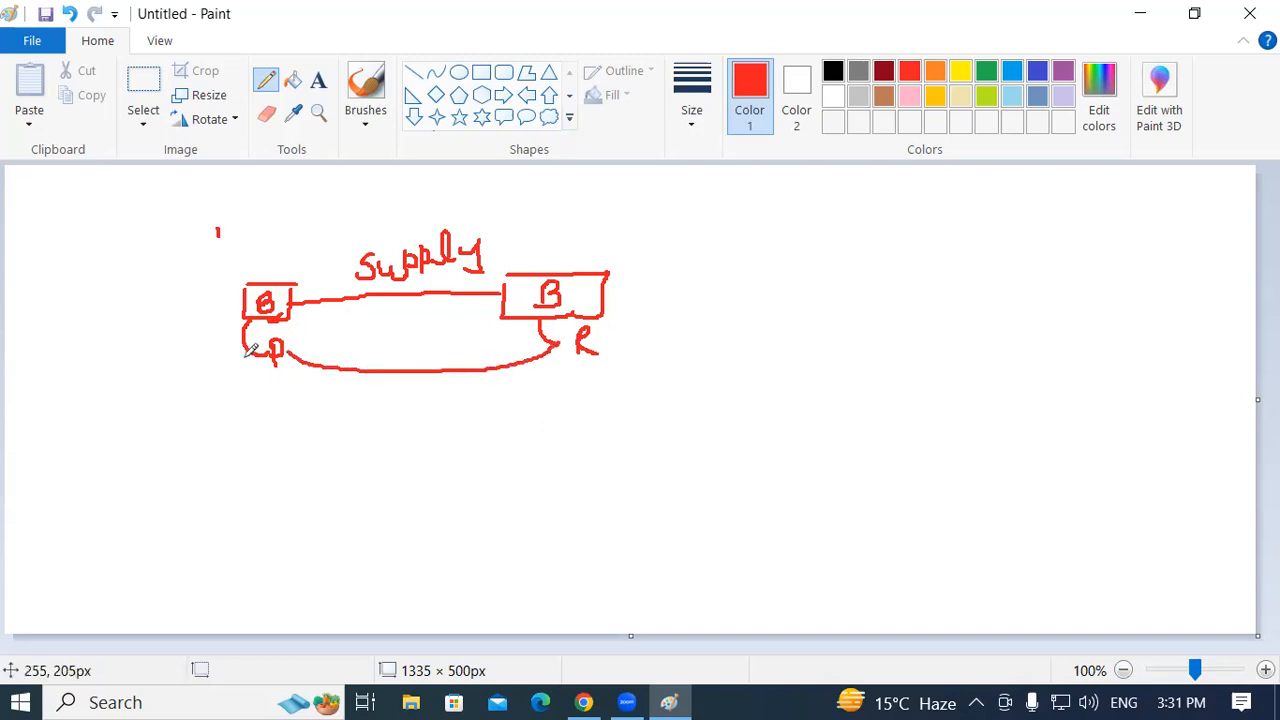
mouse_move(263, 340)
left_mouse_down()
mouse_move(306, 322)
mouse_move(280, 368)
mouse_move(256, 342)
left_mouse_up()
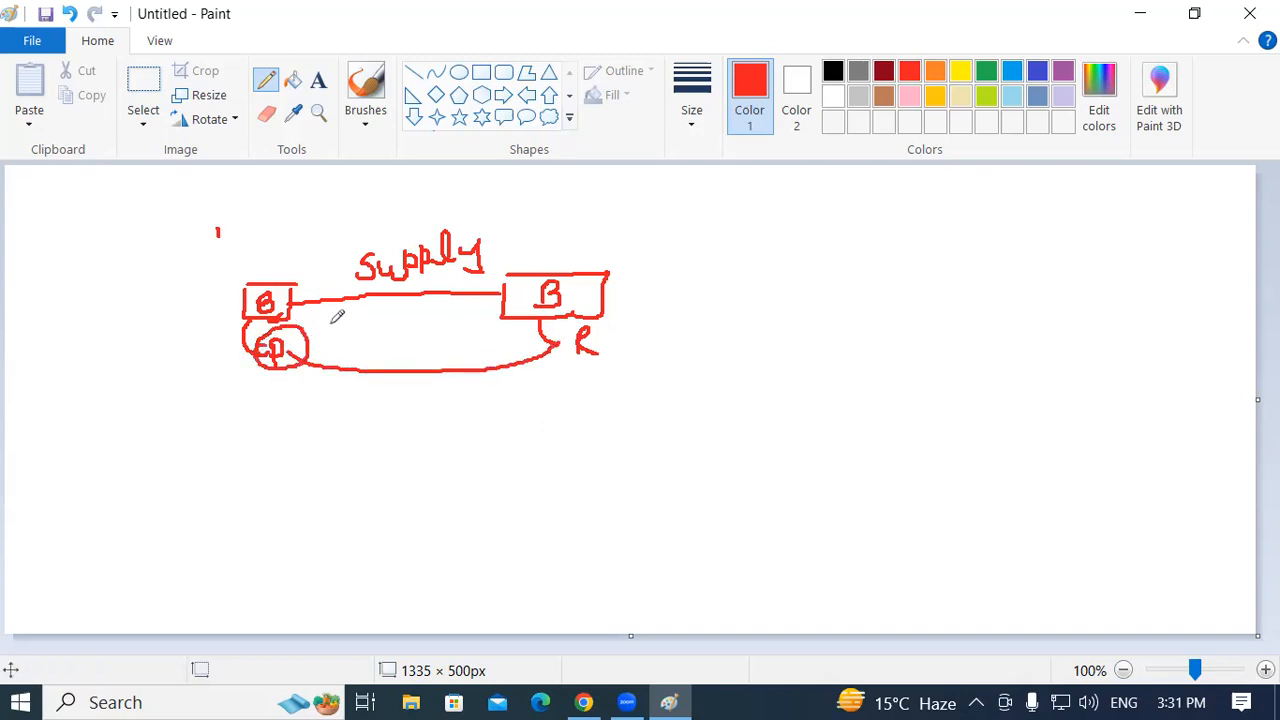
mouse_move(601, 348)
left_mouse_down()
mouse_move(563, 328)
mouse_move(614, 312)
mouse_move(580, 357)
left_mouse_up()
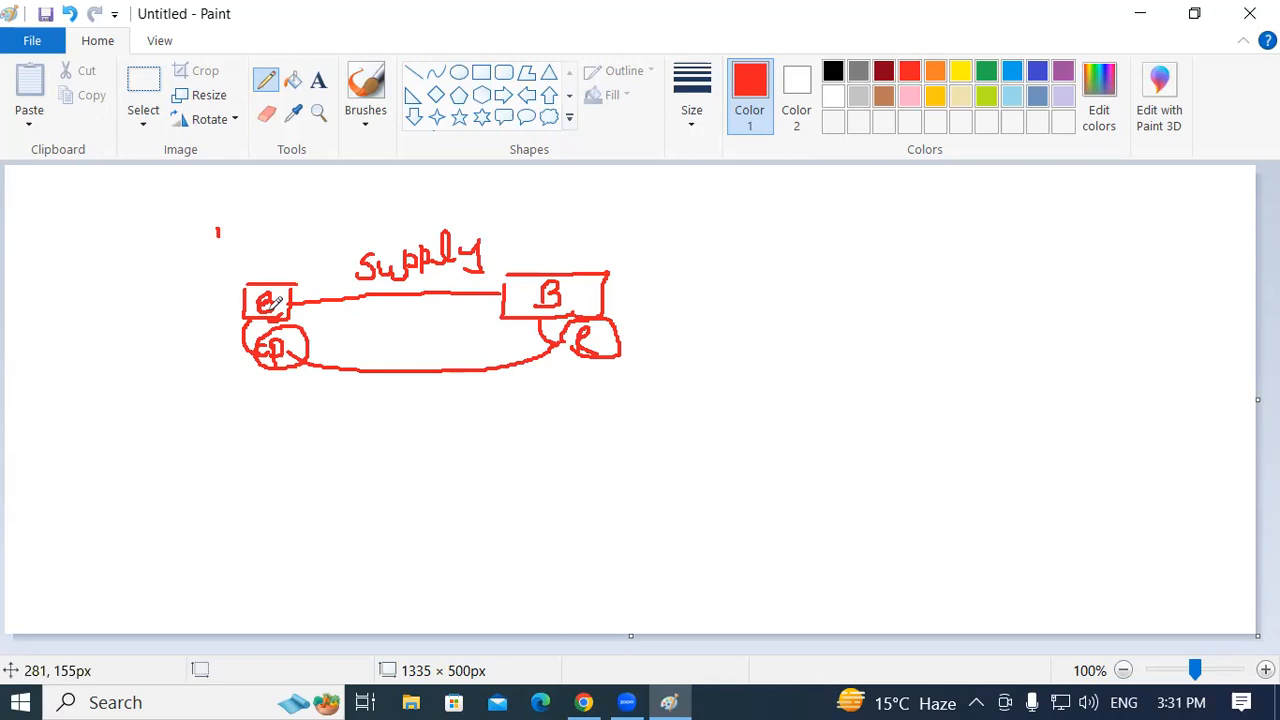
Draw an arc over Supply and write an underlined 'Regular' label beside the right box
mouse_move(533, 272)
left_mouse_down()
mouse_move(531, 250)
mouse_move(452, 208)
mouse_move(283, 262)
left_mouse_up()
left_click_drag(612, 294, 645, 285)
mouse_move(663, 291)
left_mouse_down()
mouse_move(680, 262)
mouse_move(700, 283)
mouse_move(722, 263)
mouse_move(812, 262)
mouse_move(832, 276)
mouse_move(878, 256)
left_mouse_up()
left_click_drag(662, 326, 860, 311)
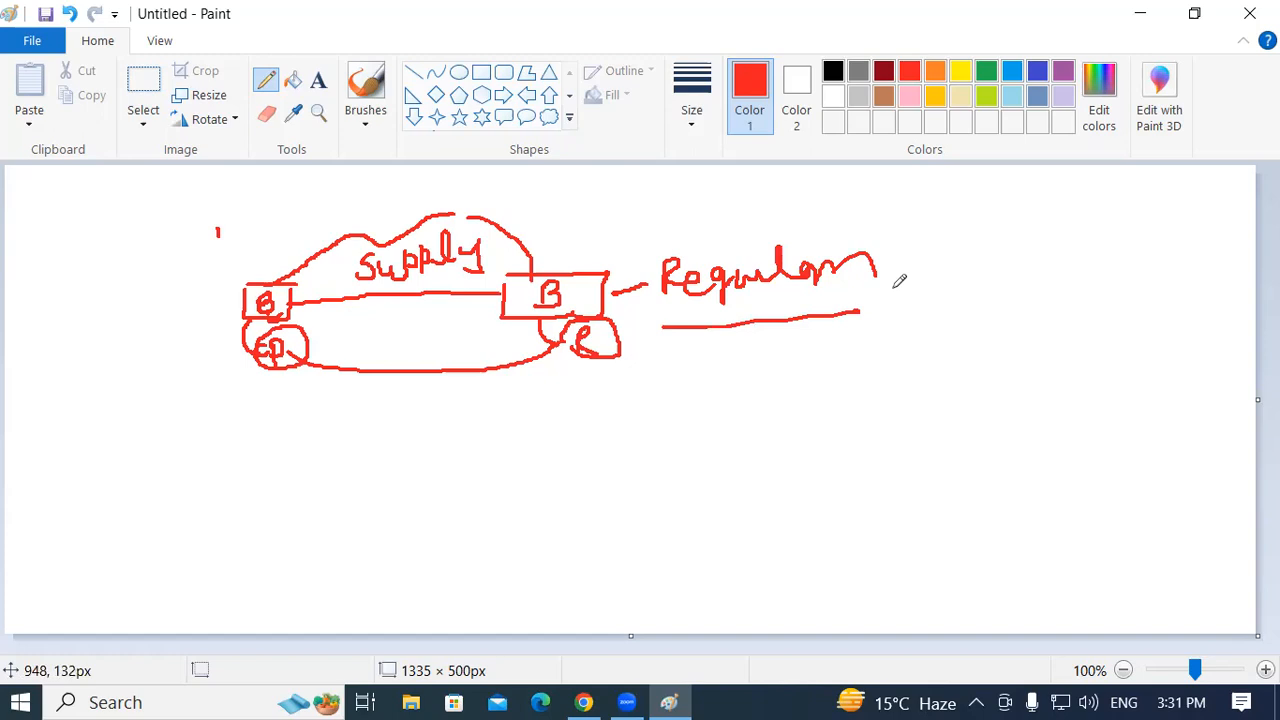
Draw three circled B nodes joined by lines, with a circled R
mouse_move(150, 400)
left_mouse_down()
mouse_move(132, 411)
mouse_move(158, 446)
mouse_move(147, 478)
left_mouse_up()
mouse_move(198, 431)
left_mouse_down()
mouse_move(445, 420)
mouse_move(465, 431)
mouse_move(486, 428)
mouse_move(490, 404)
mouse_move(553, 397)
mouse_move(560, 420)
left_mouse_up()
mouse_move(530, 402)
left_mouse_down()
mouse_move(557, 372)
mouse_move(580, 420)
mouse_move(538, 424)
mouse_move(686, 466)
mouse_move(758, 520)
mouse_move(795, 518)
mouse_move(777, 551)
mouse_move(765, 515)
left_mouse_up()
mouse_move(838, 535)
left_mouse_down()
mouse_move(865, 550)
mouse_move(950, 525)
mouse_move(948, 568)
left_mouse_up()
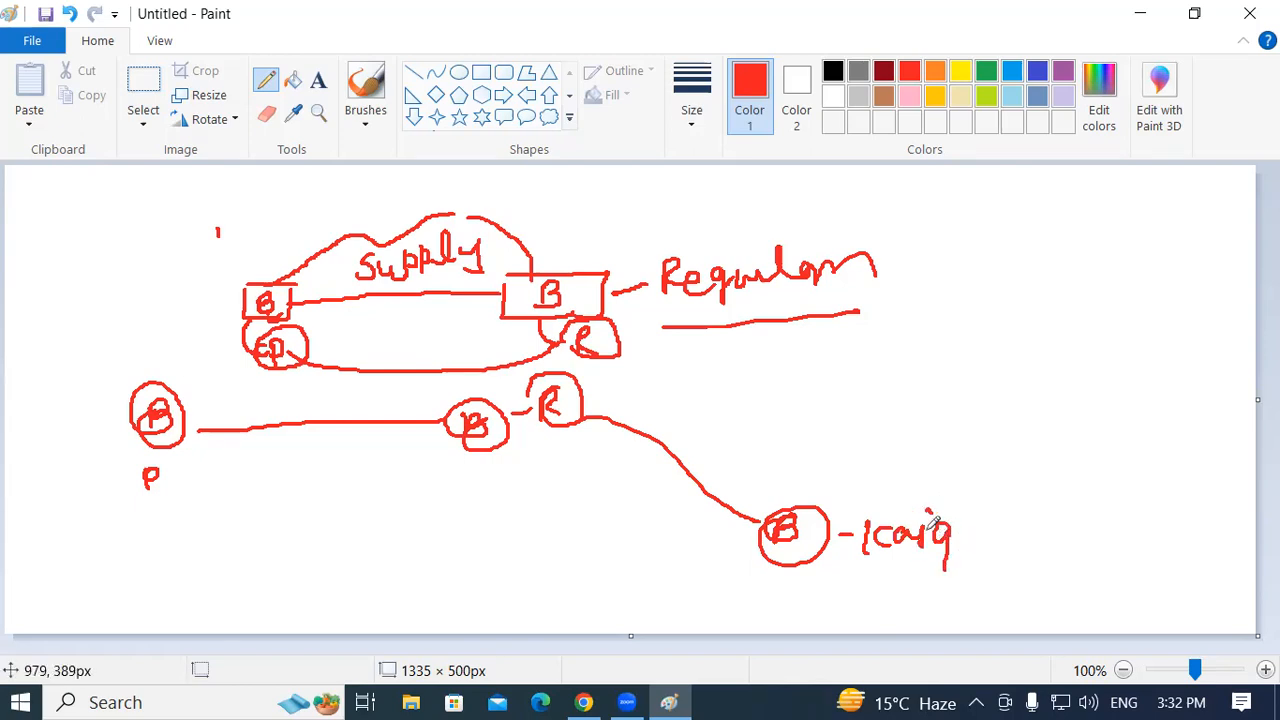
Write labels under the middle and left circled B's, with a curve down from the left one
mouse_move(476, 466)
left_mouse_down()
mouse_move(462, 488)
mouse_move(474, 488)
left_mouse_up()
mouse_move(489, 466)
left_mouse_down()
mouse_move(489, 488)
mouse_move(503, 488)
left_mouse_up()
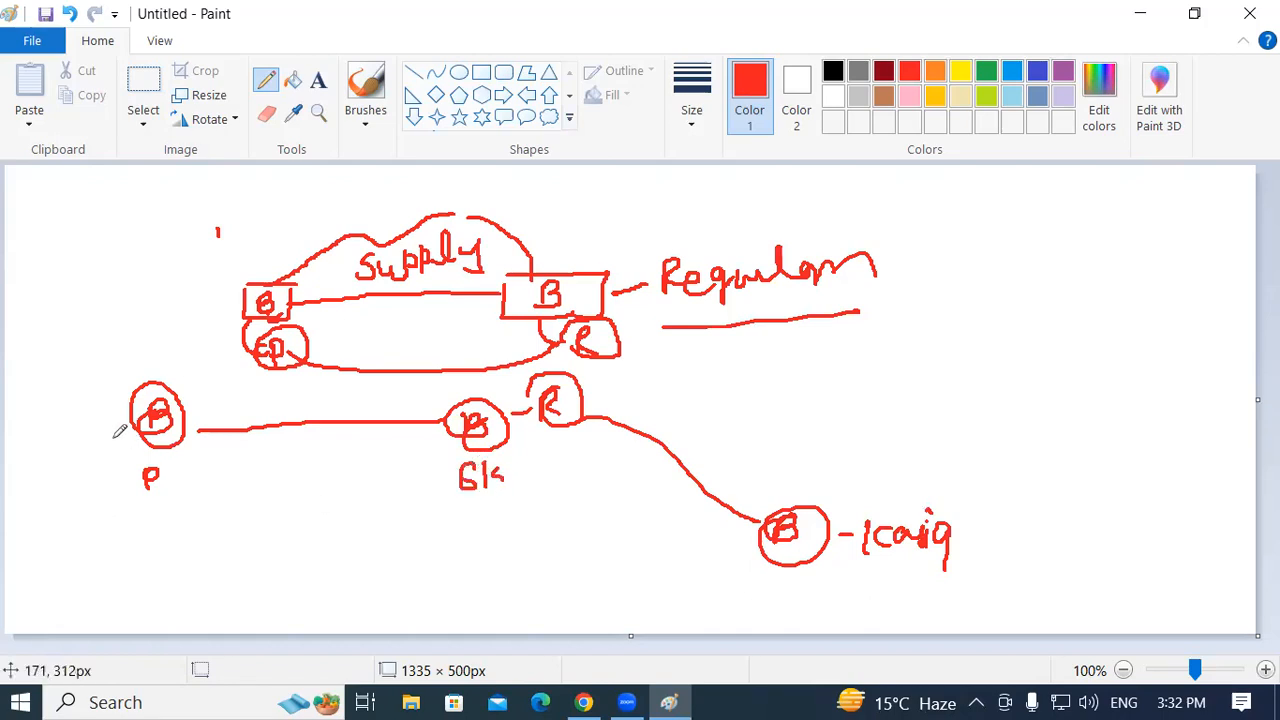
left_click_drag(132, 426, 120, 525)
mouse_move(125, 514)
left_mouse_down()
mouse_move(126, 538)
mouse_move(144, 536)
left_mouse_up()
left_click_drag(156, 514, 173, 523)
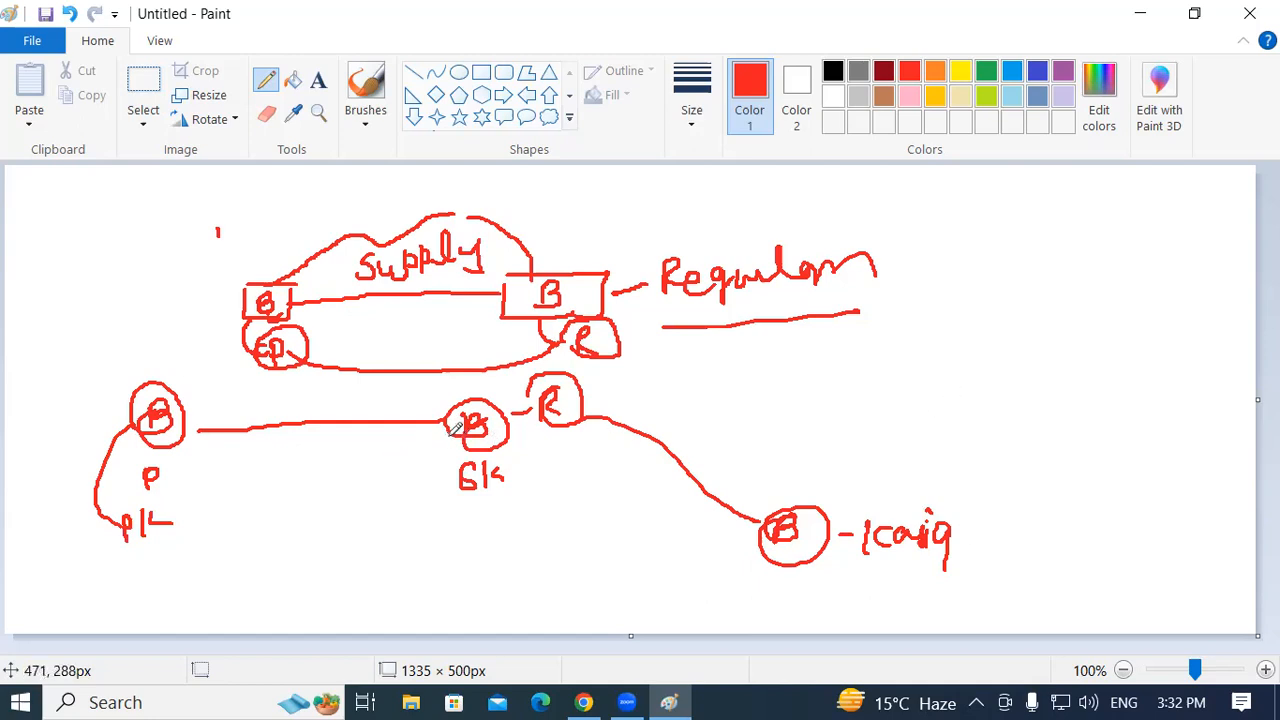
Link the middle B to the left one, circle the PL and middle labels, and connect to the lower-right B
mouse_move(443, 452)
left_mouse_down()
mouse_move(356, 477)
mouse_move(202, 484)
mouse_move(176, 448)
left_mouse_up()
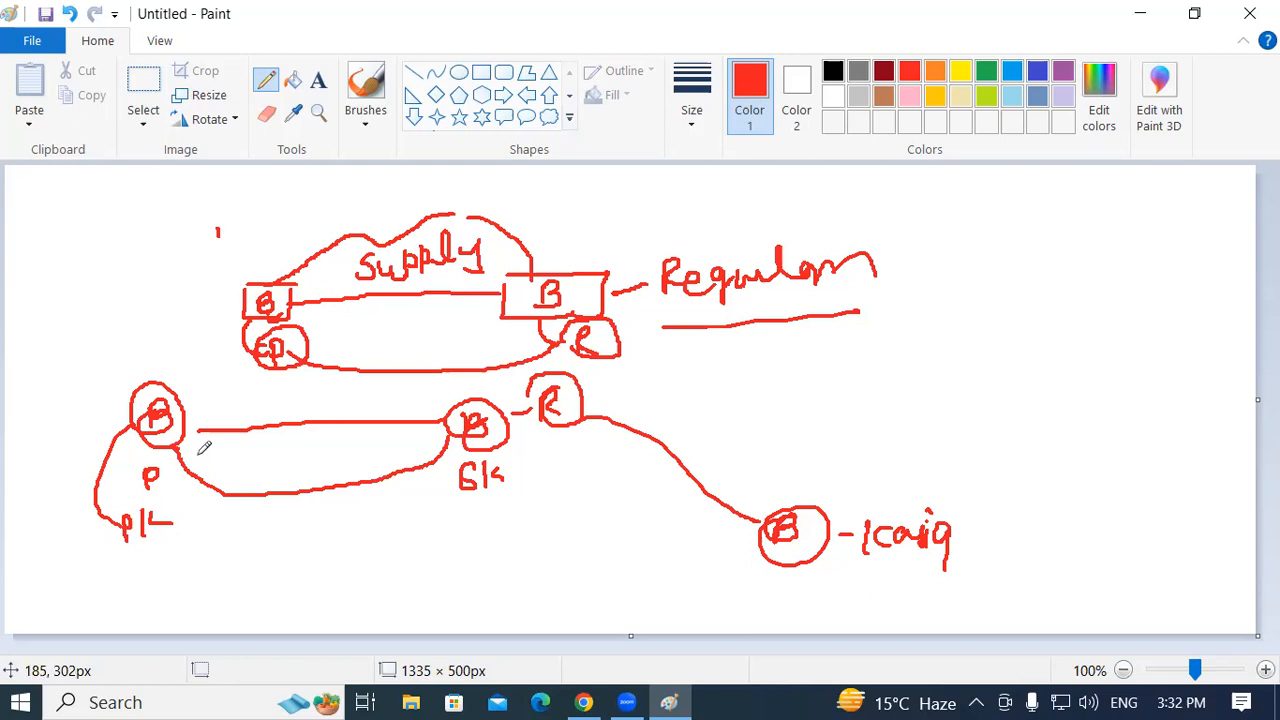
mouse_move(100, 520)
left_mouse_down()
mouse_move(160, 490)
mouse_move(167, 540)
mouse_move(86, 497)
mouse_move(84, 526)
left_mouse_up()
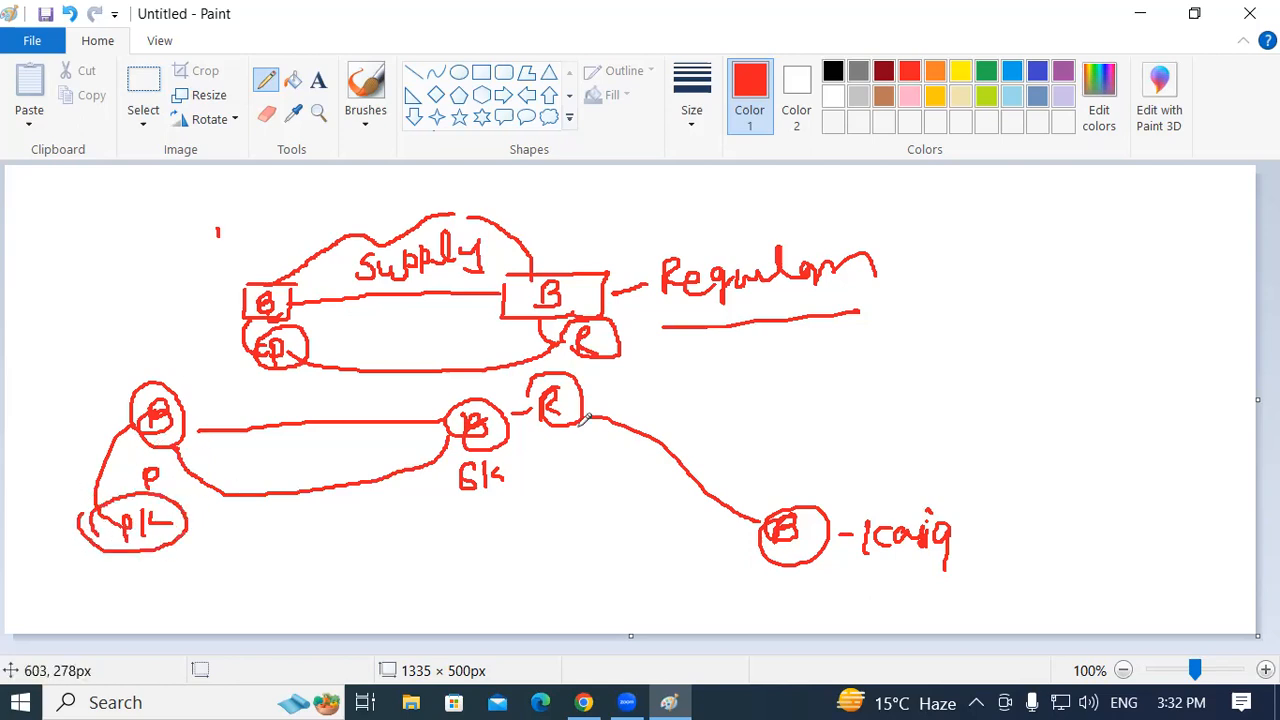
mouse_move(185, 530)
left_mouse_down()
mouse_move(379, 549)
mouse_move(782, 540)
left_mouse_up()
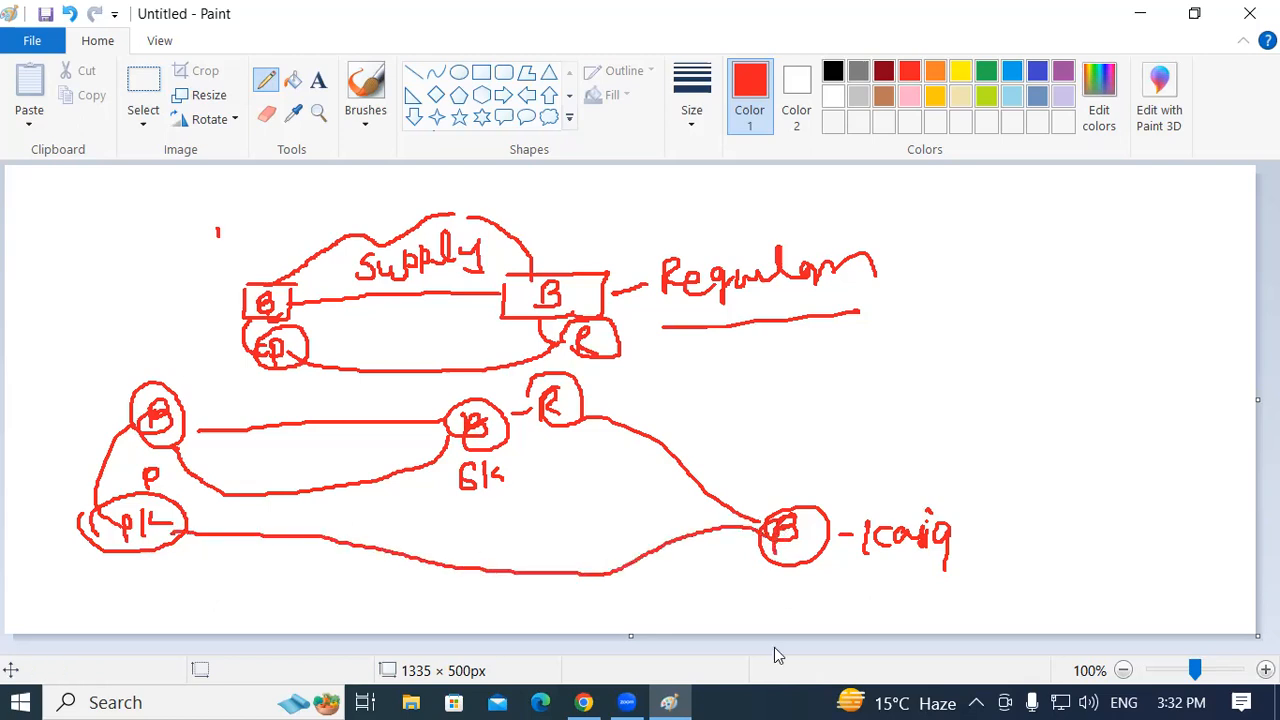
mouse_move(451, 470)
left_mouse_down()
mouse_move(505, 443)
mouse_move(476, 500)
mouse_move(458, 455)
left_mouse_up()
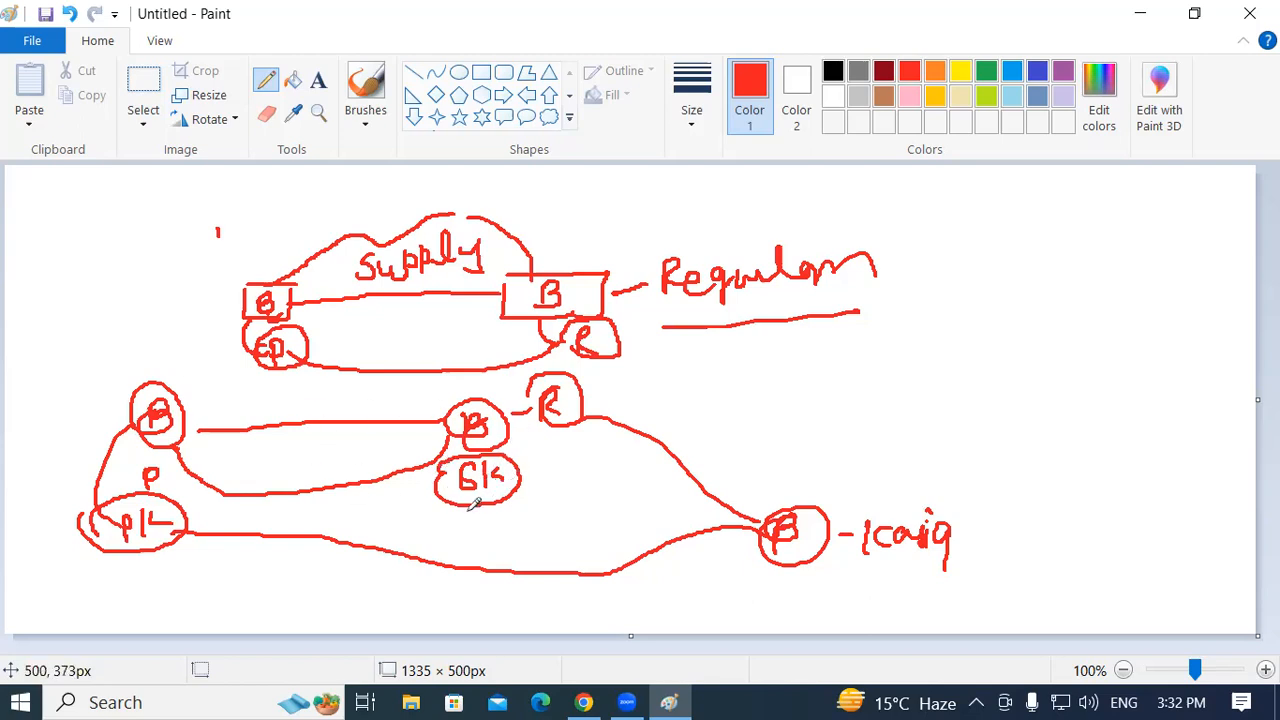
left_click_drag(466, 516, 484, 526)
Add a curve from the lower-right B and circled T marks linked toward the middle B
left_click(1018, 395)
left_click_drag(804, 508, 876, 456)
left_click(876, 426)
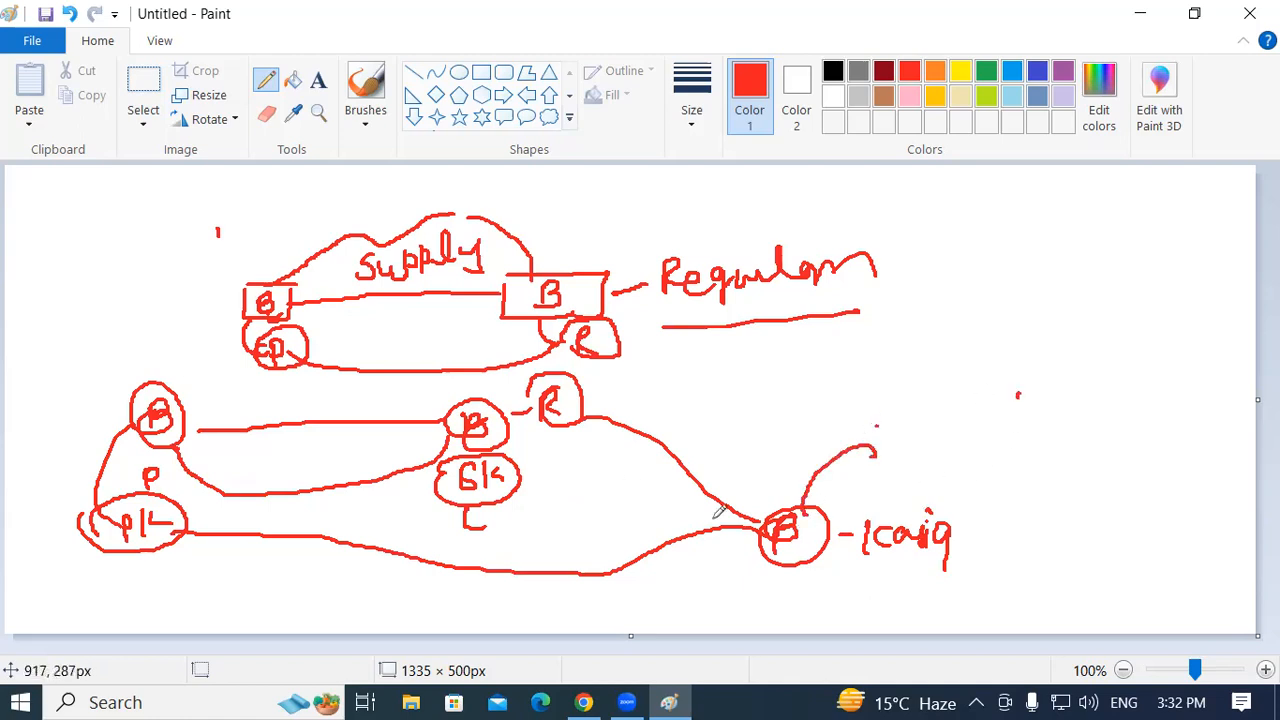
left_click(463, 417)
mouse_move(146, 390)
left_mouse_down()
mouse_move(114, 373)
mouse_move(125, 342)
mouse_move(151, 352)
mouse_move(136, 336)
left_mouse_up()
mouse_move(128, 335)
left_mouse_down()
mouse_move(119, 320)
mouse_move(148, 307)
mouse_move(220, 376)
mouse_move(446, 398)
mouse_move(452, 384)
mouse_move(474, 388)
left_mouse_up()
left_click_drag(456, 384, 468, 384)
left_click_drag(462, 384, 462, 396)
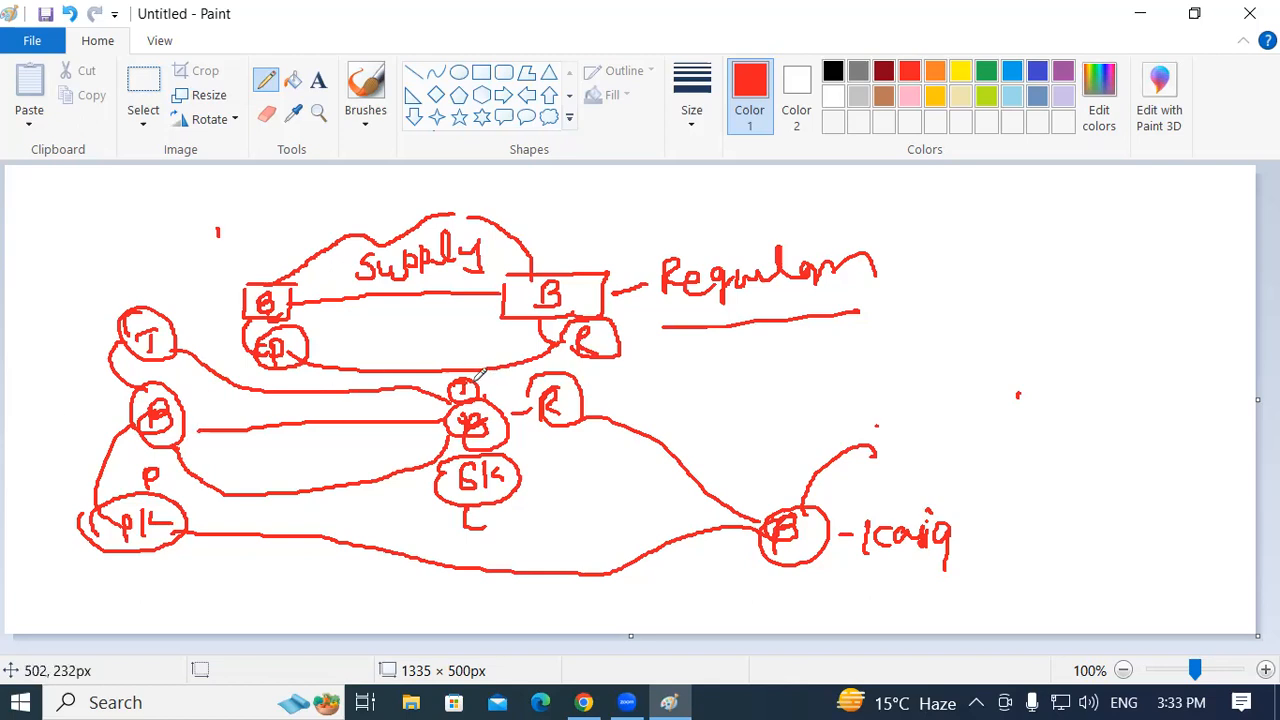
left_click_drag(497, 370, 456, 342)
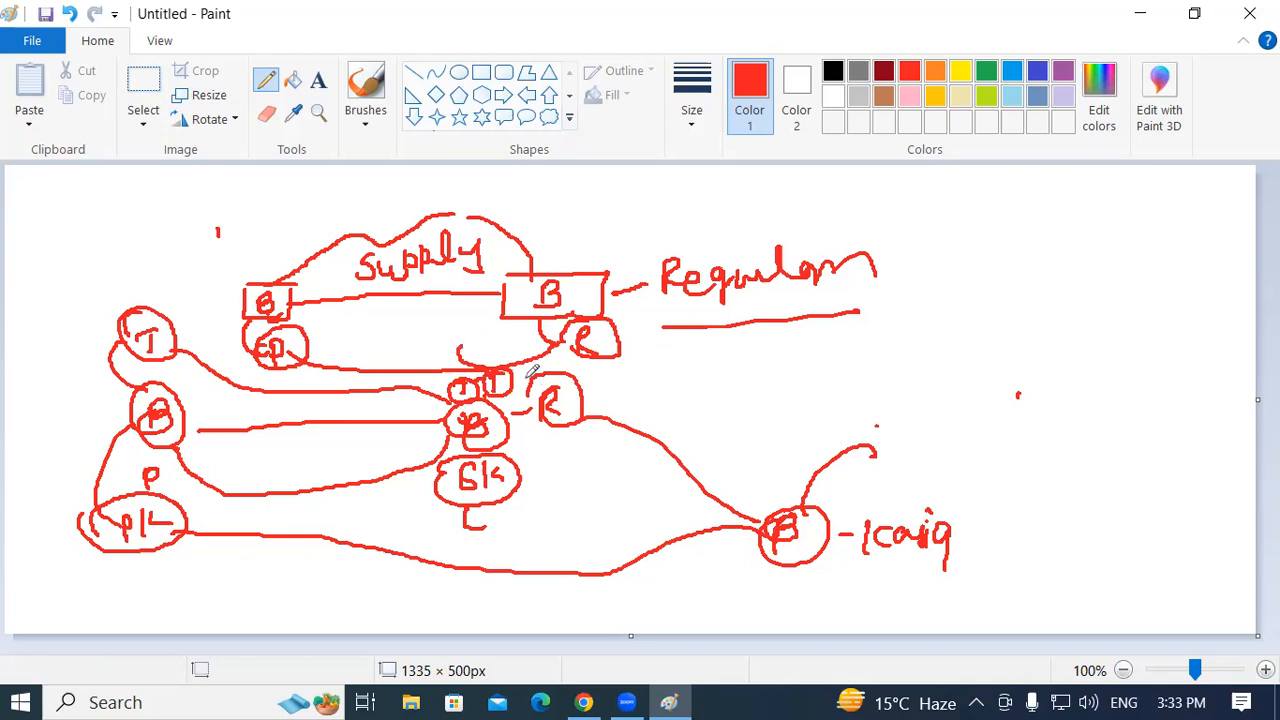
mouse_move(516, 371)
left_mouse_down()
mouse_move(605, 369)
mouse_move(770, 500)
mouse_move(792, 418)
mouse_move(815, 413)
left_mouse_up()
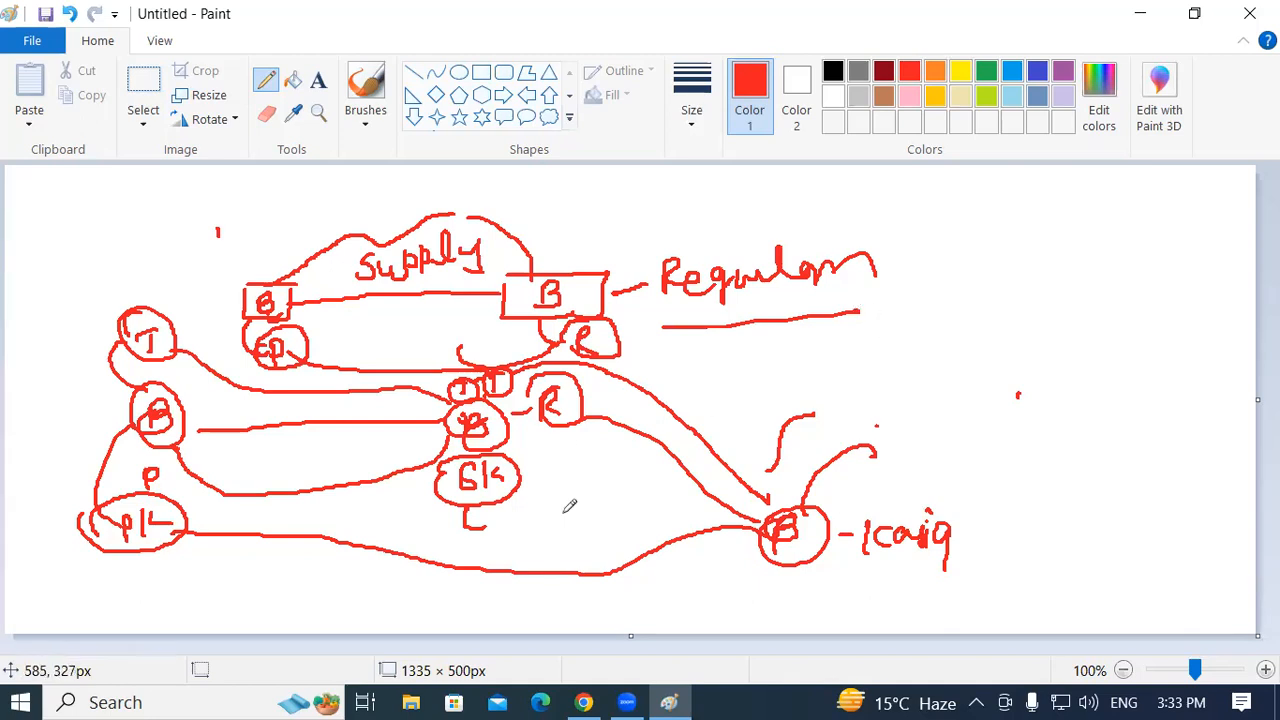
Add short strokes, an underlined note under the lower-right label, and an arc by the middle label
left_click_drag(522, 484, 565, 478)
mouse_move(814, 568)
left_mouse_down()
mouse_move(850, 575)
mouse_move(850, 557)
mouse_move(904, 578)
left_mouse_up()
left_click_drag(843, 598, 911, 594)
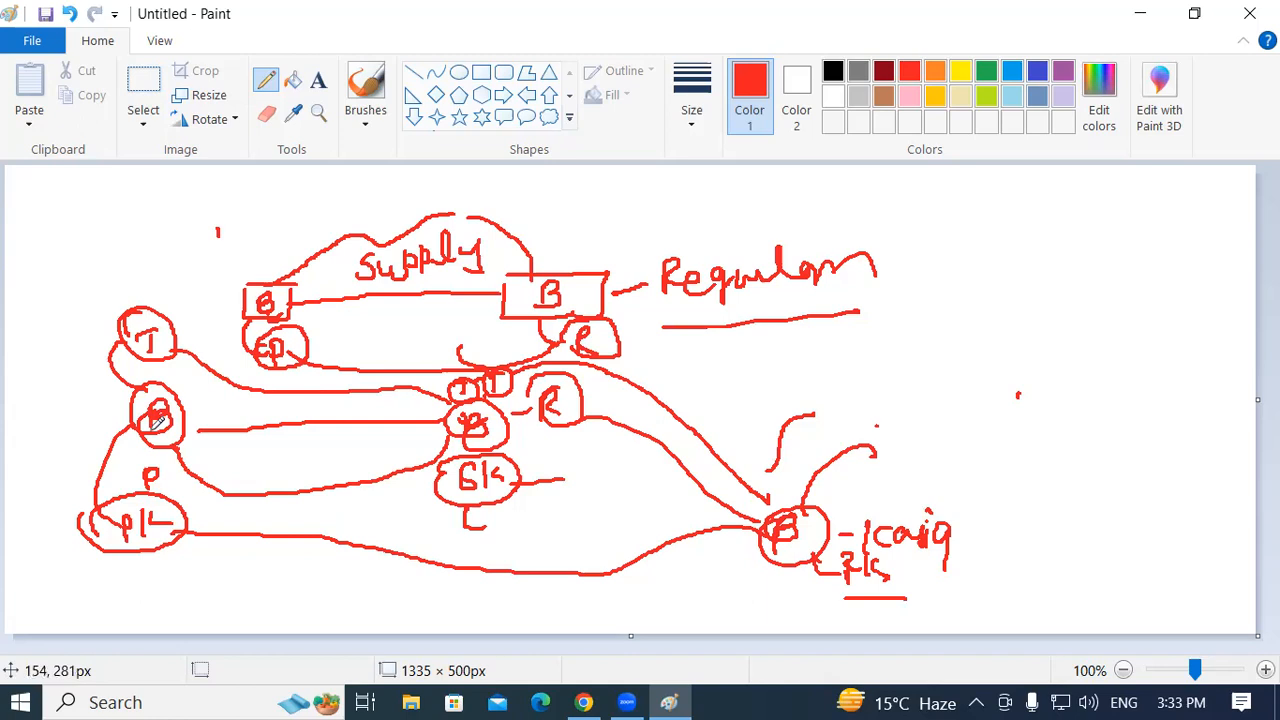
left_click_drag(750, 609, 764, 611)
left_click_drag(831, 583, 866, 596)
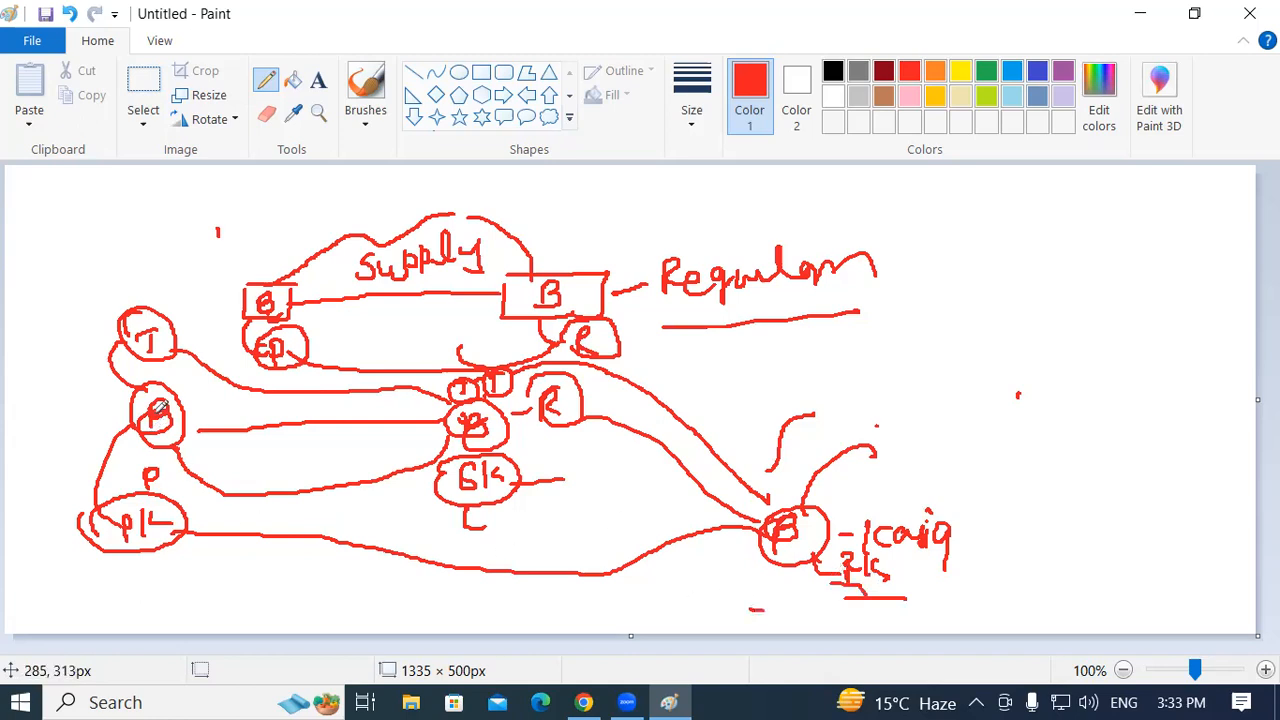
mouse_move(463, 500)
left_mouse_down()
mouse_move(440, 520)
mouse_move(268, 416)
mouse_move(186, 404)
left_mouse_up()
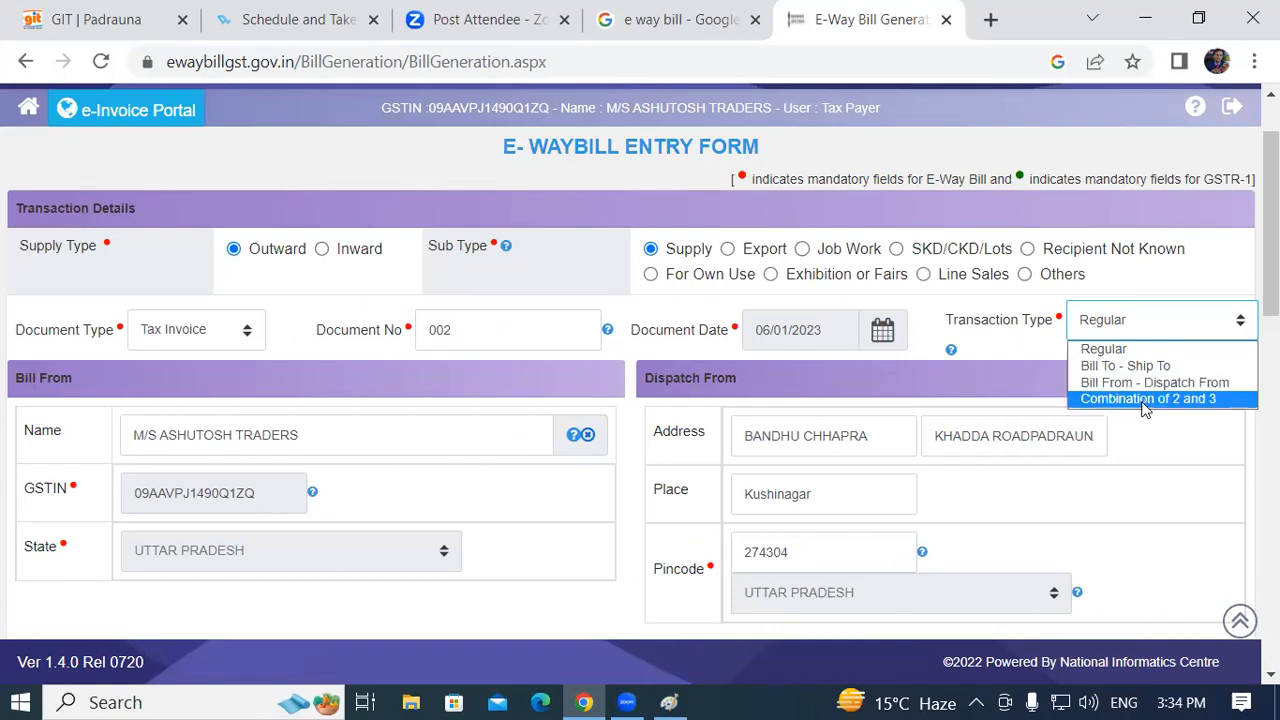
Keep Regular as the transaction type and scroll down to the empty Bill To and Ship To sections
left_click(1103, 352)
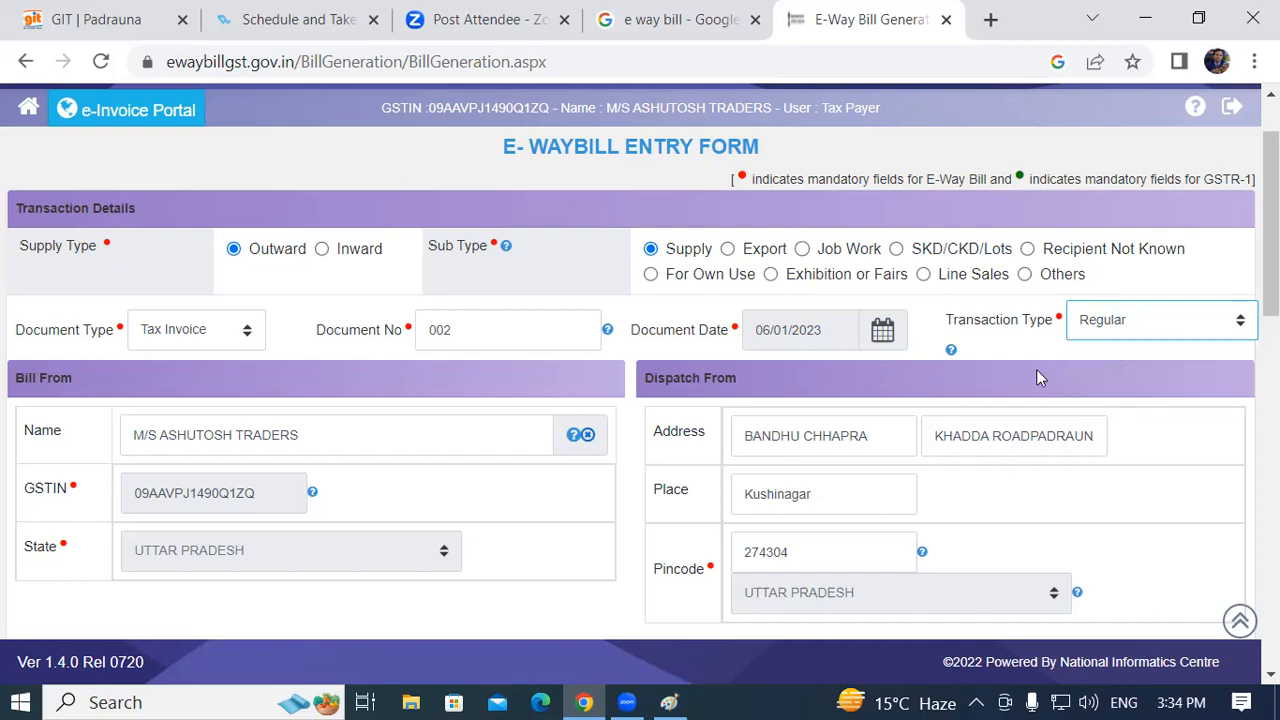
left_click(1083, 331)
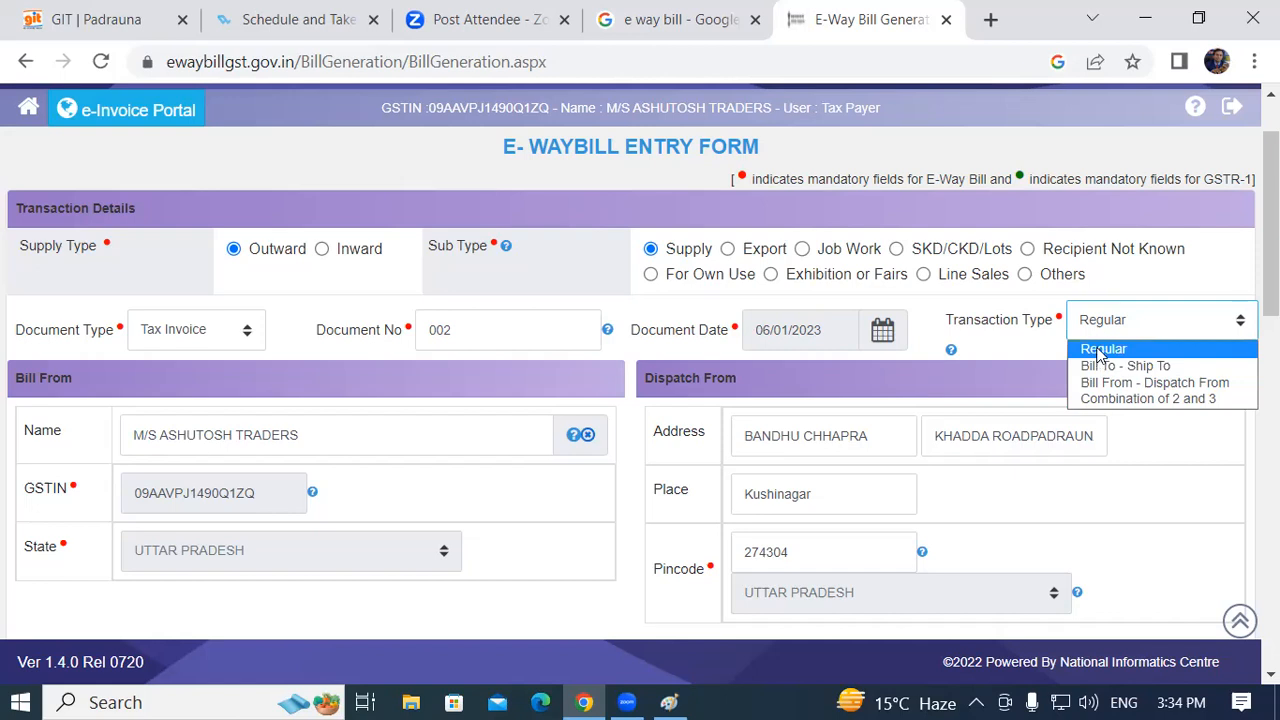
left_click(1100, 349)
scroll(170, 460, "down", 2)
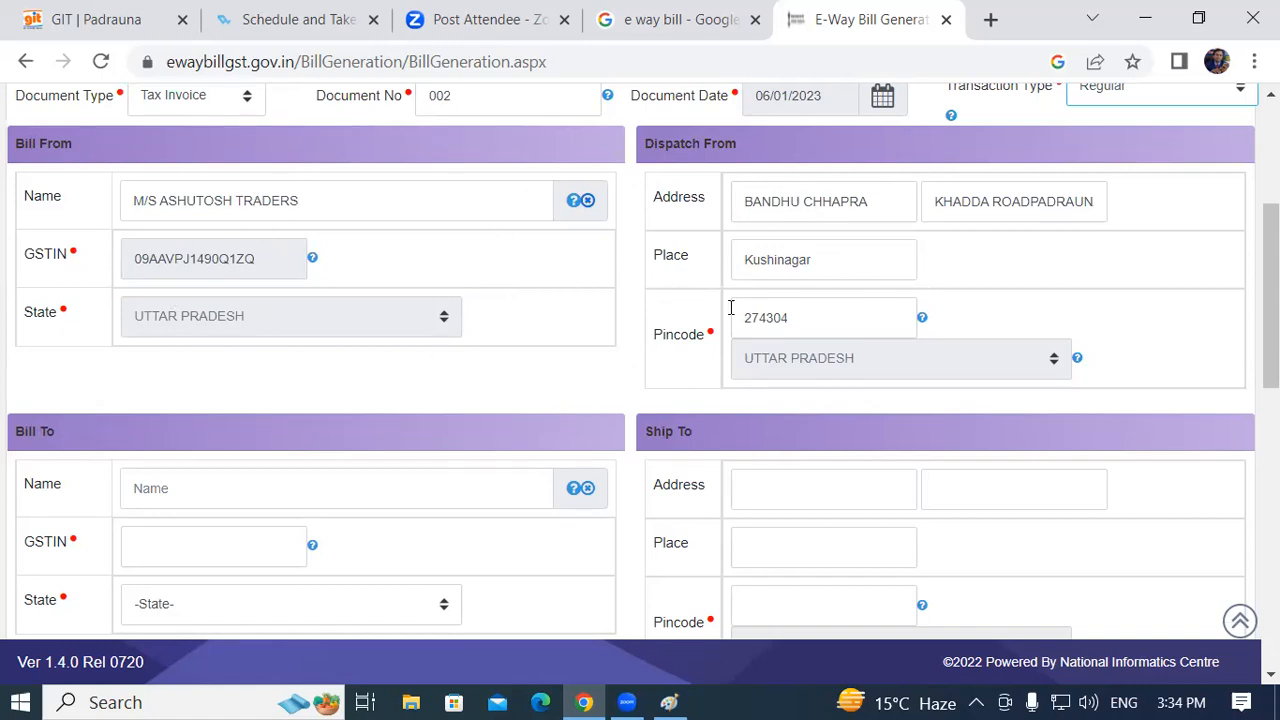
scroll(345, 405, "down", 1)
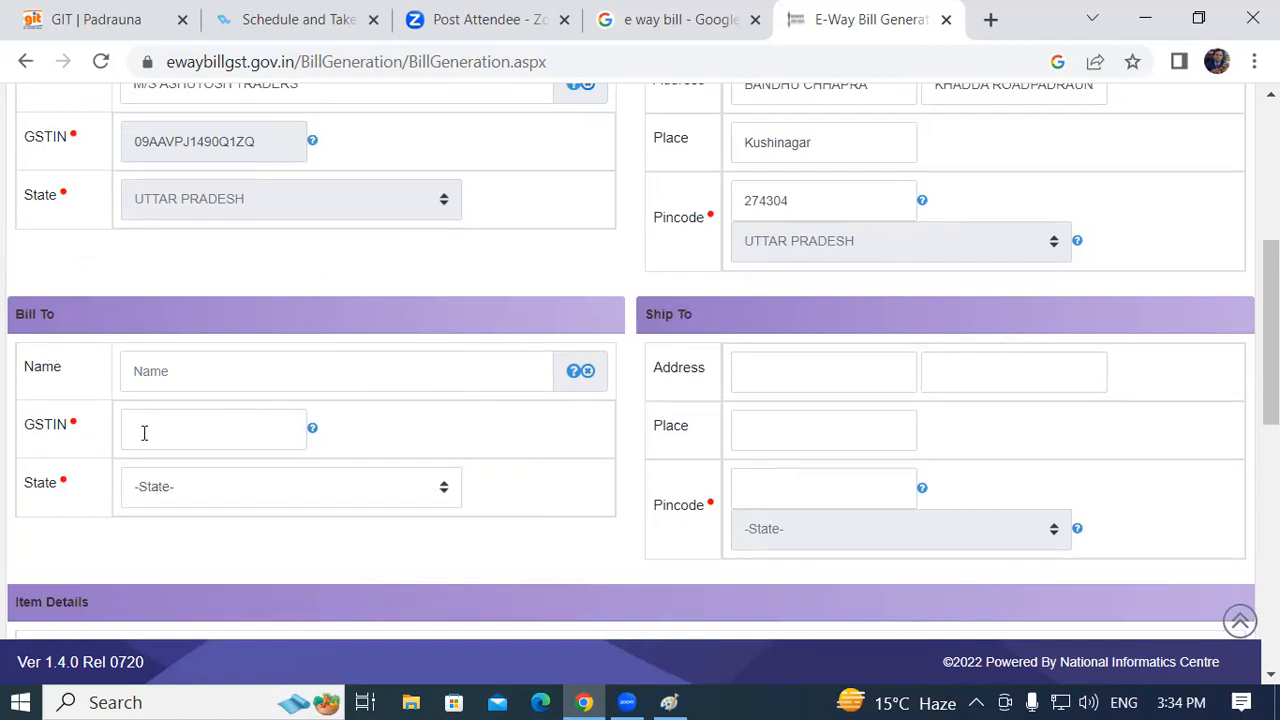
scroll(144, 433, "up", 2)
scroll(296, 315, "up", 1)
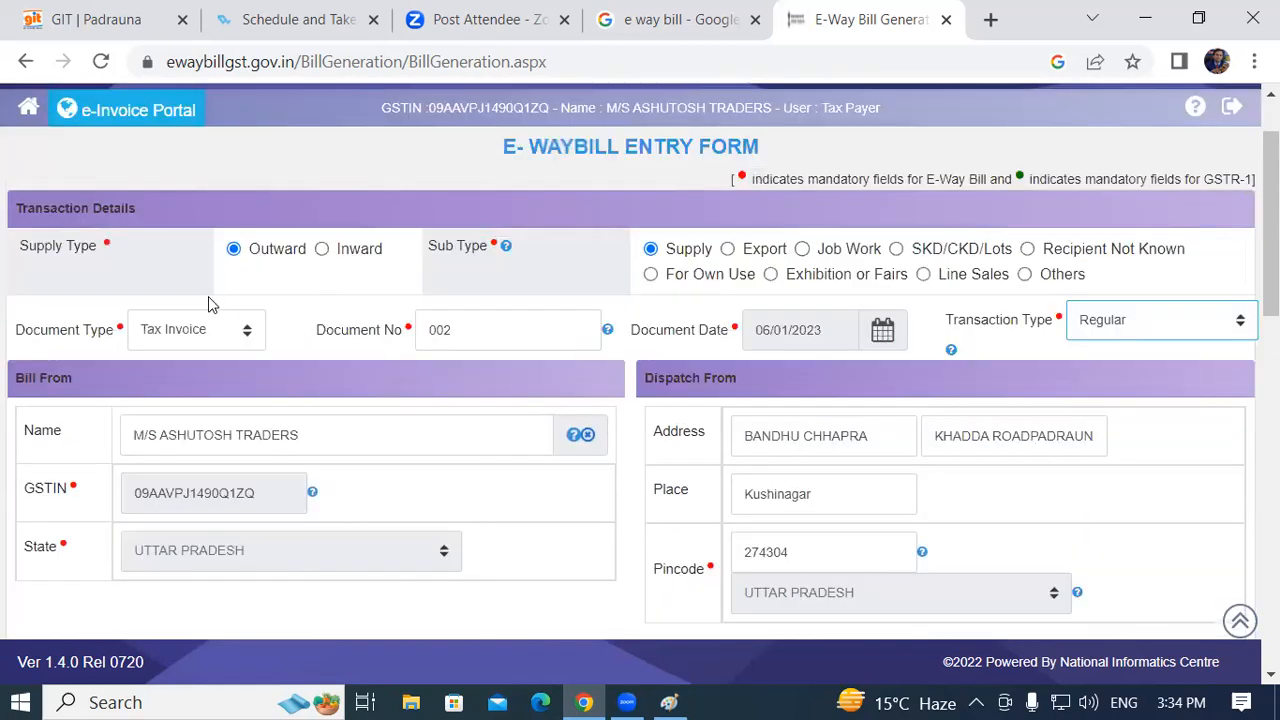
scroll(205, 330, "down", 2)
scroll(90, 428, "down", 1)
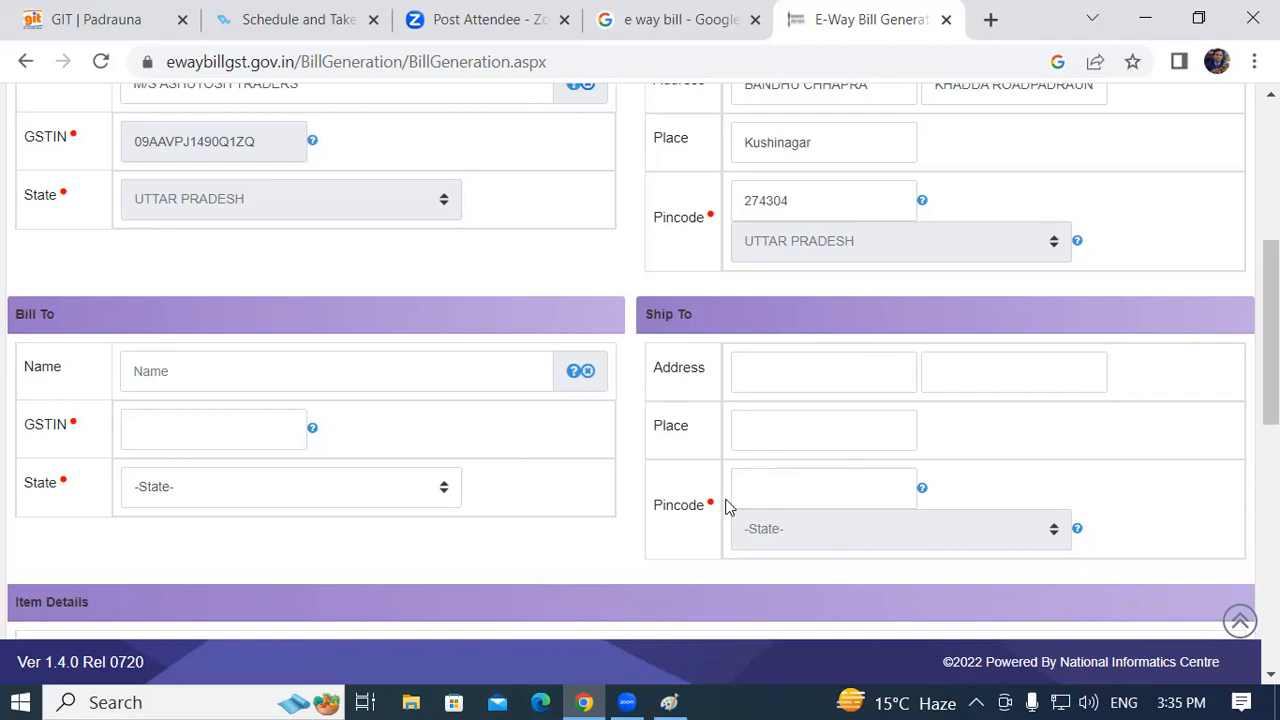
Enter the recipient's GSTIN under Bill To so the buyer name, state and Ship To address auto-fill
left_click(155, 432)
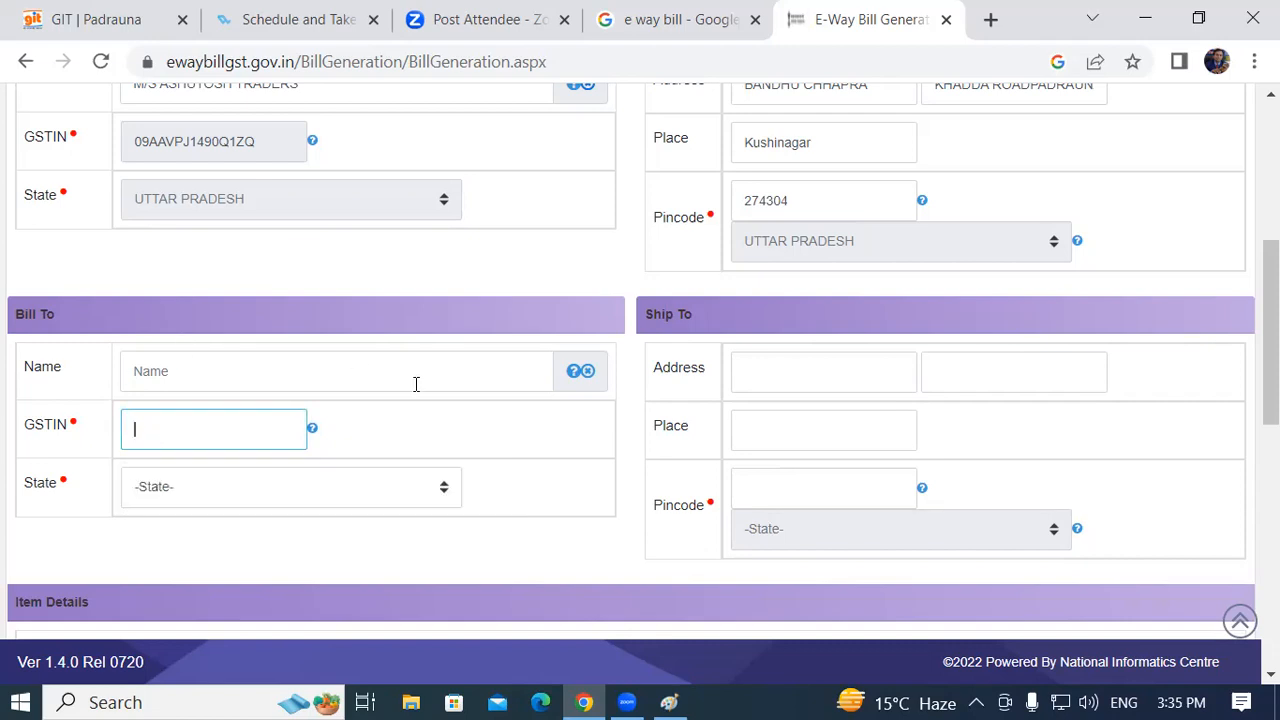
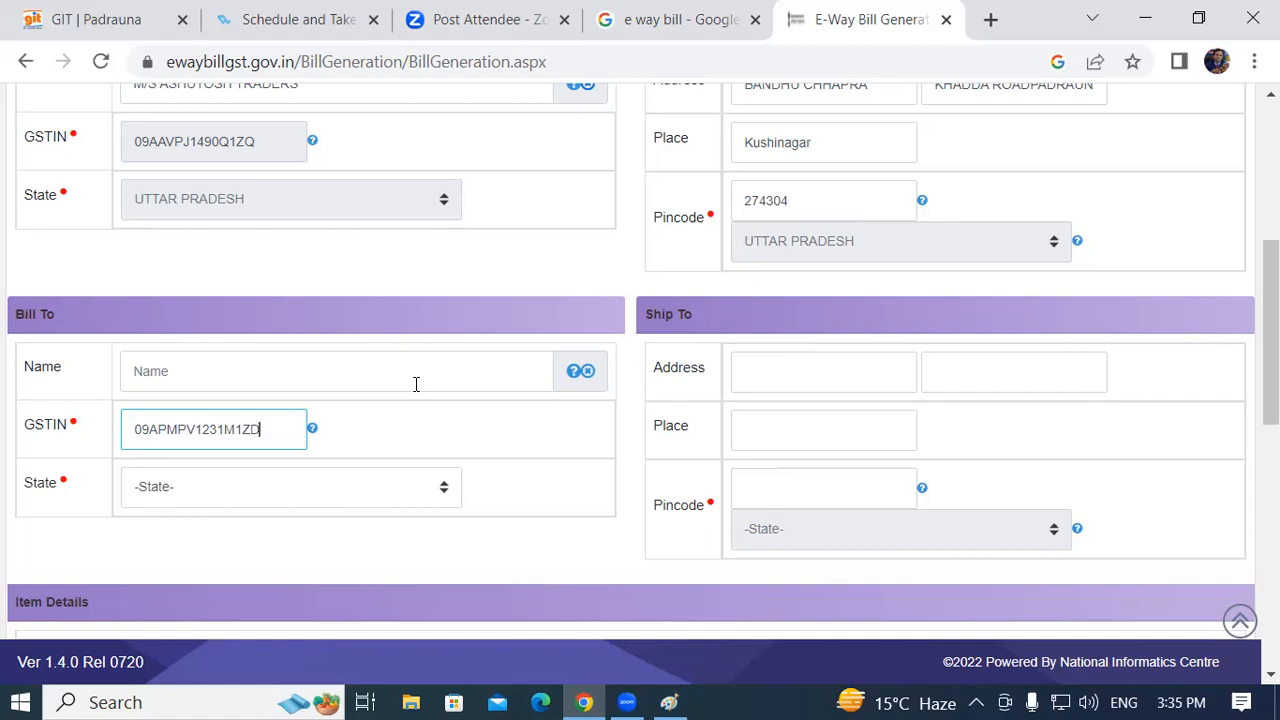
left_click(291, 374)
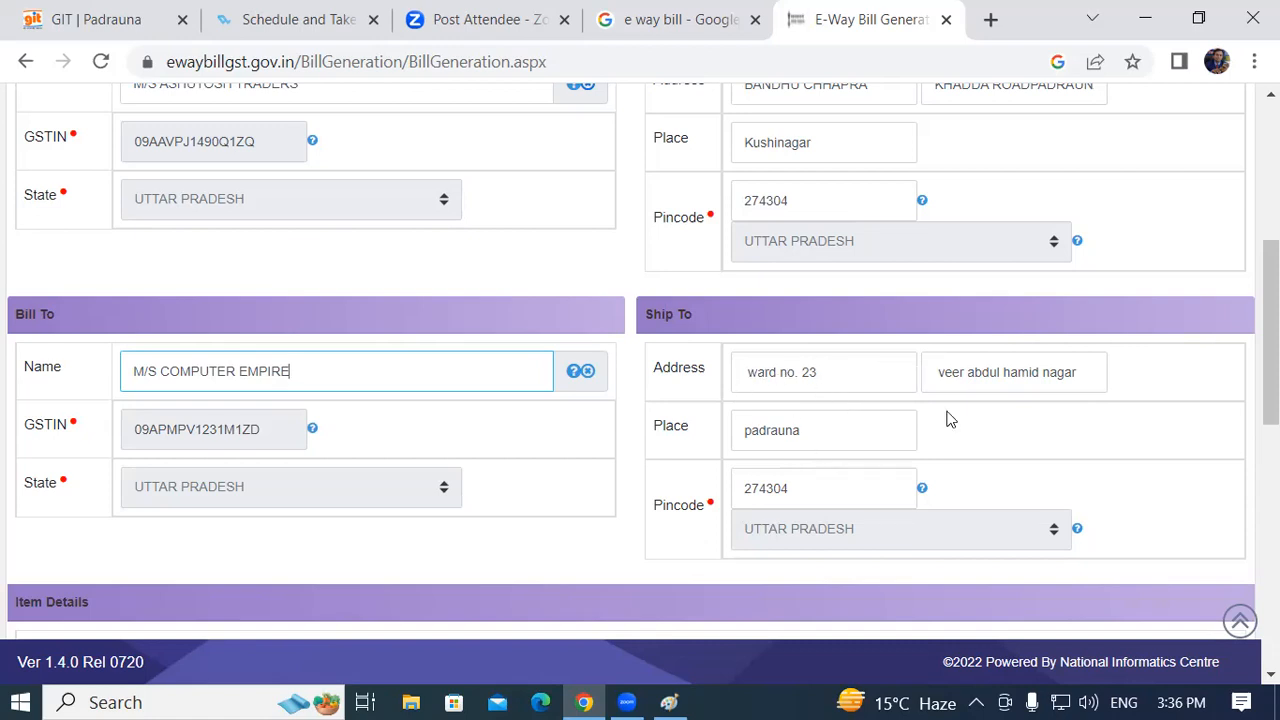
Scroll down to the blank Item Details row and its tax totals
scroll(1270, 330, "down", 2)
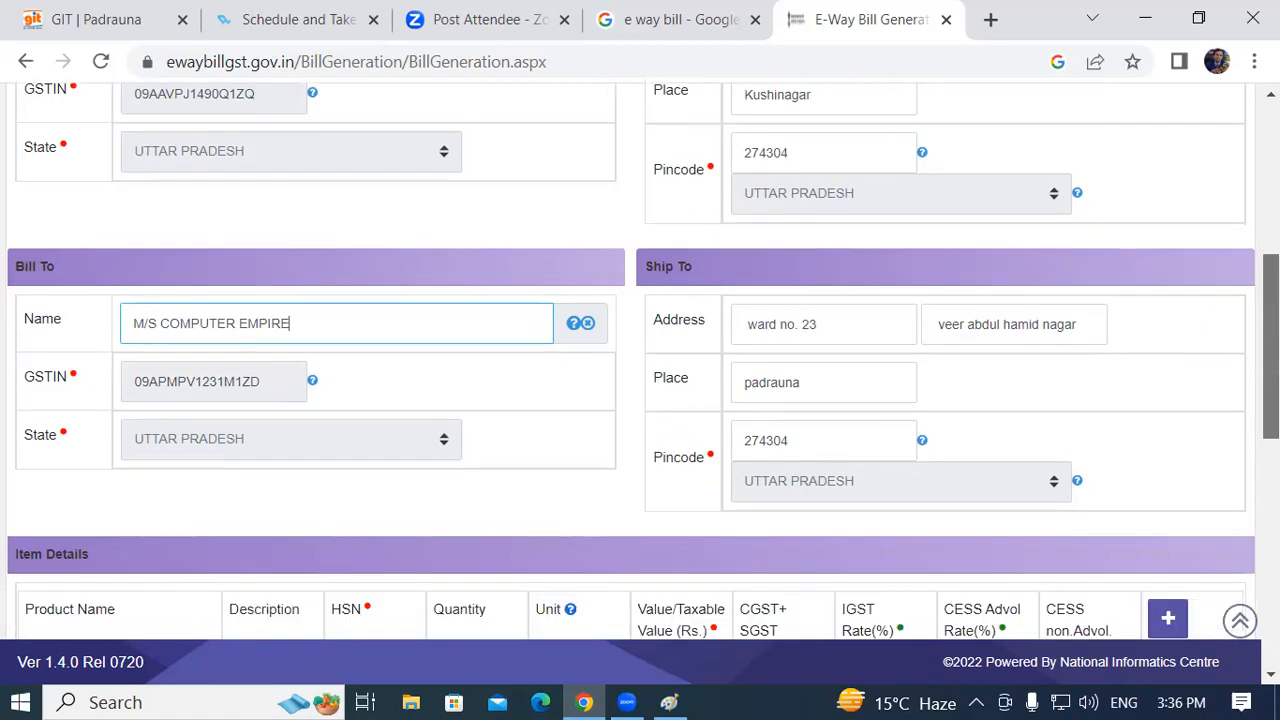
scroll(640, 360, "up", 2)
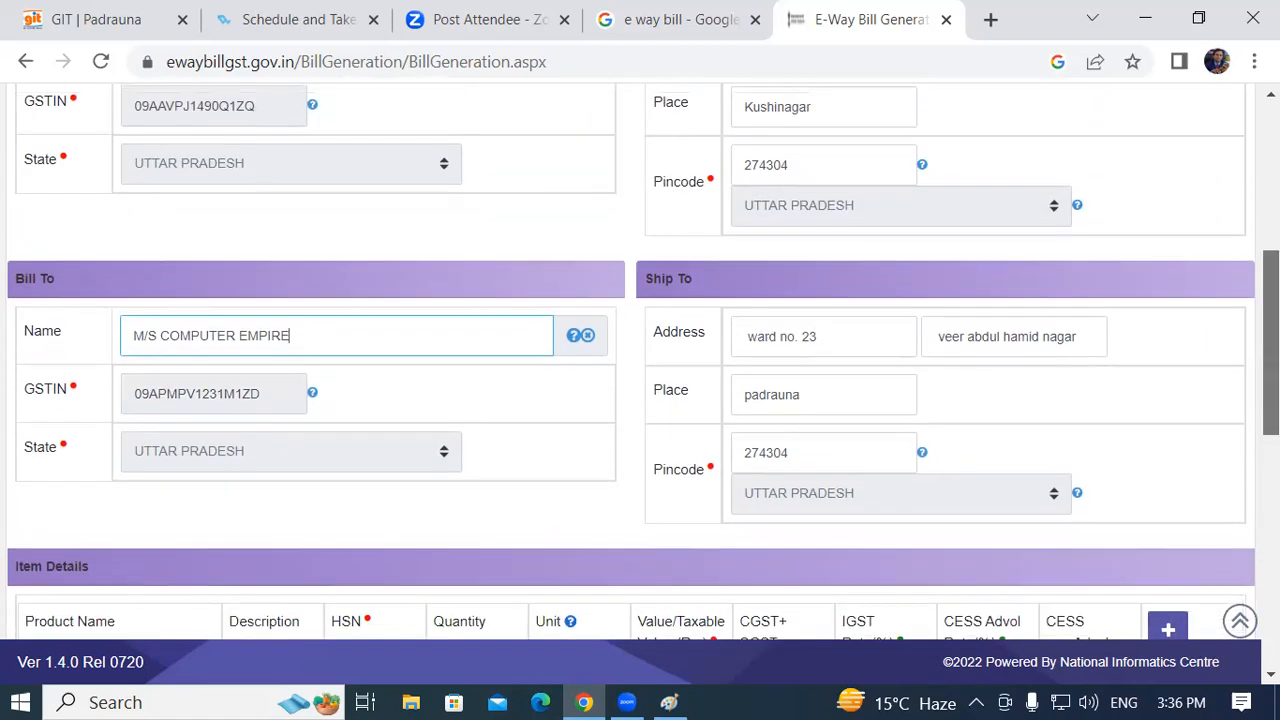
scroll(640, 360, "down", 2)
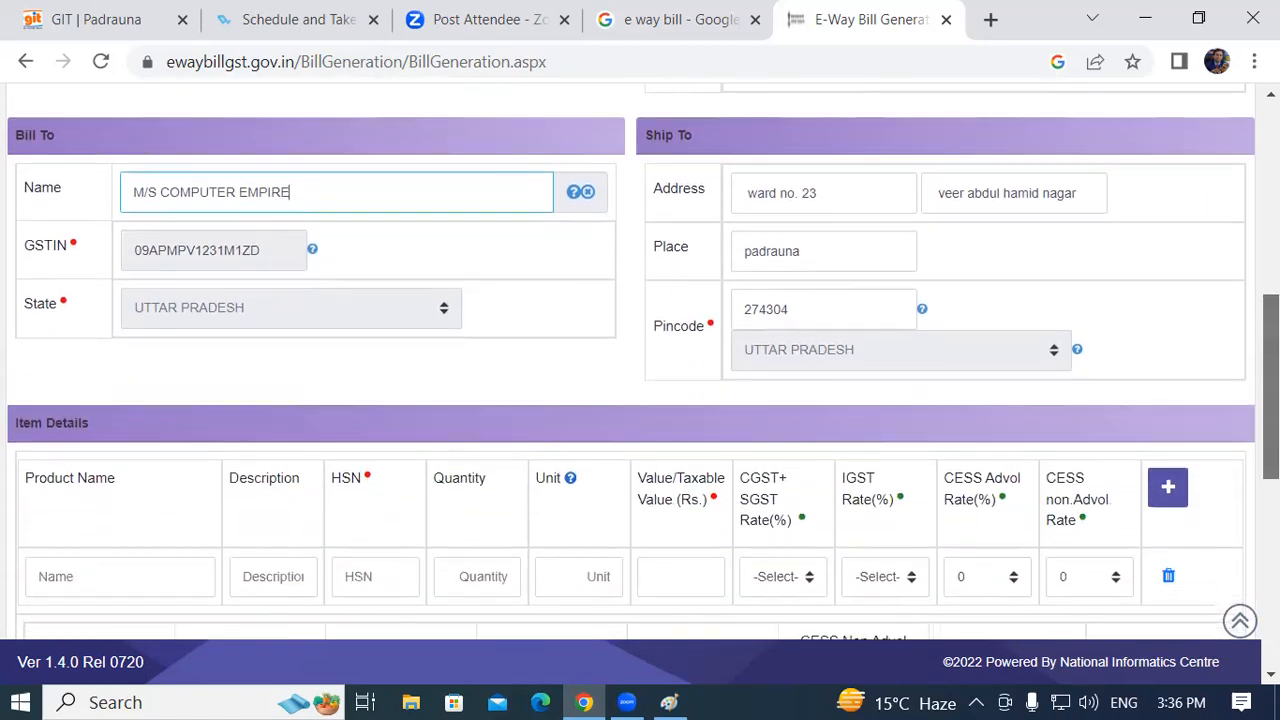
scroll(100, 452, "down", 1)
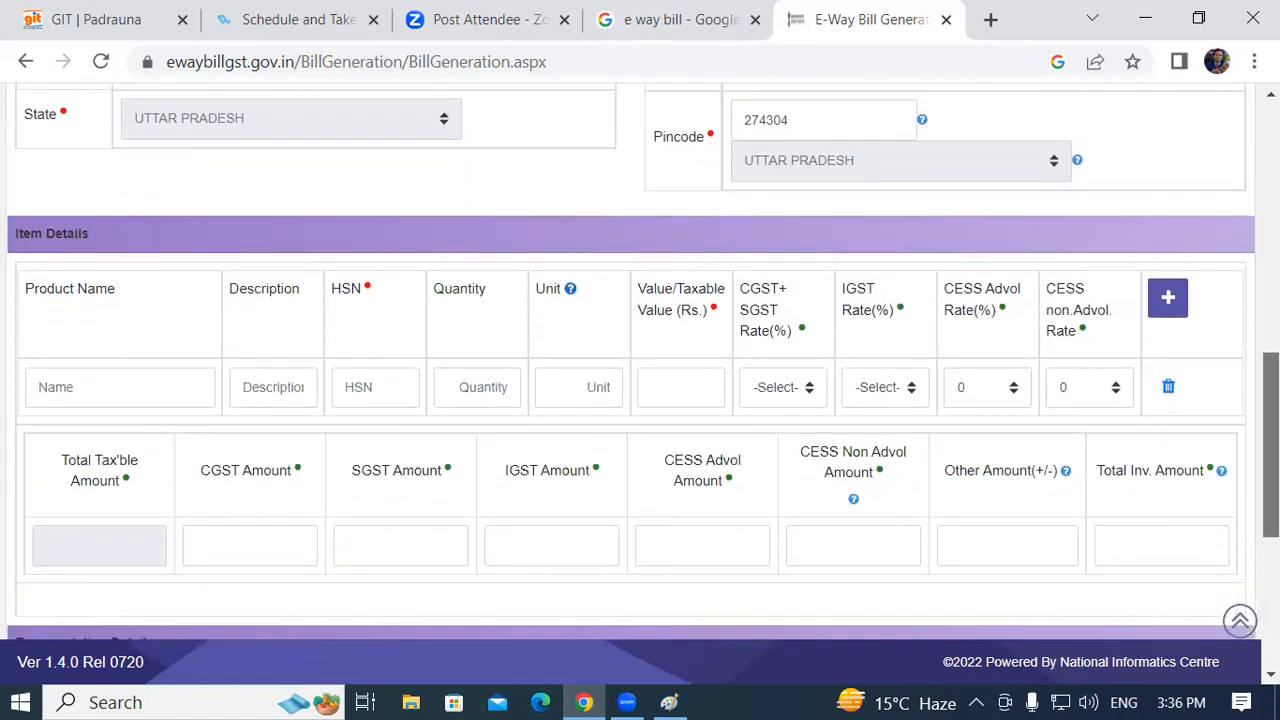
left_click_drag(13, 233, 89, 237)
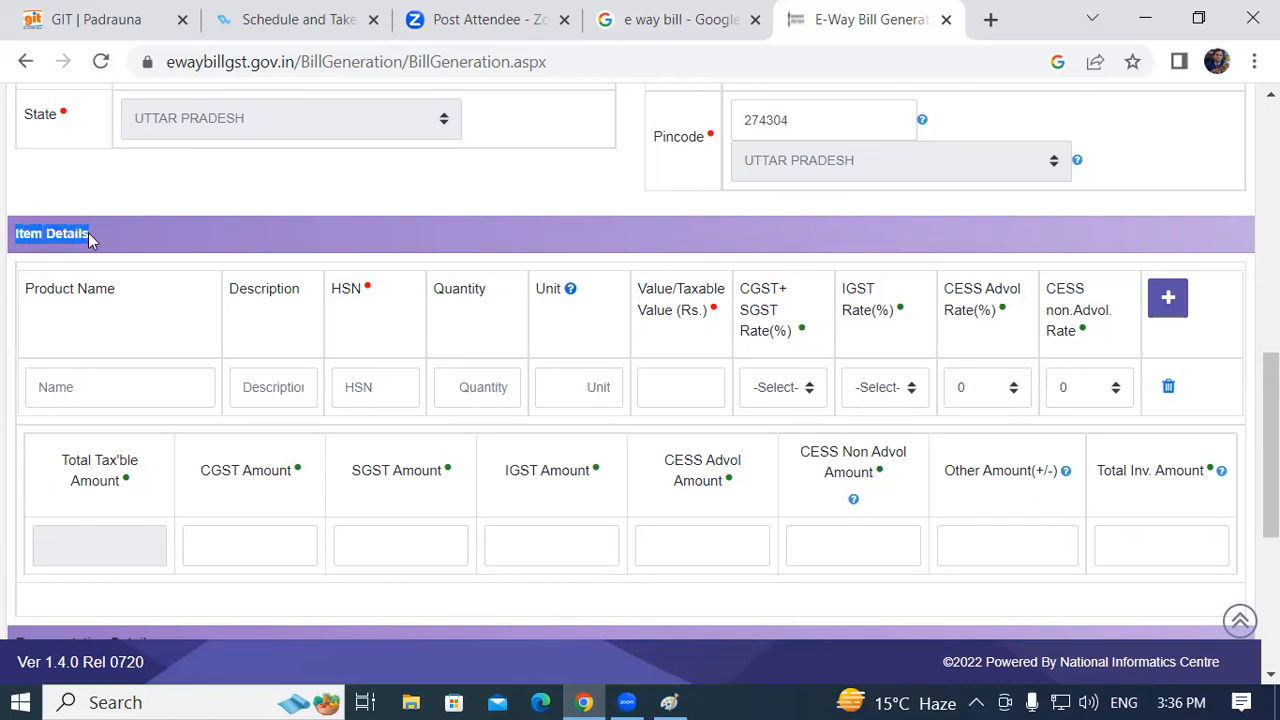
left_click(86, 334)
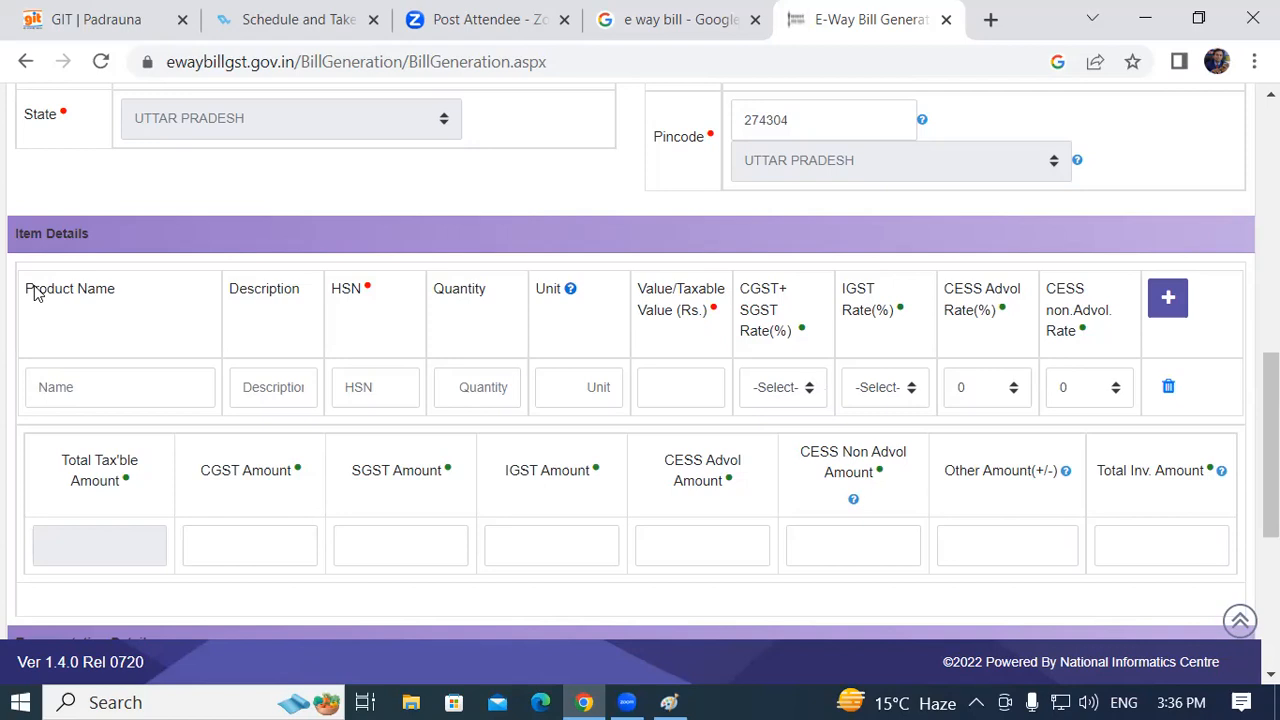
left_click(71, 388)
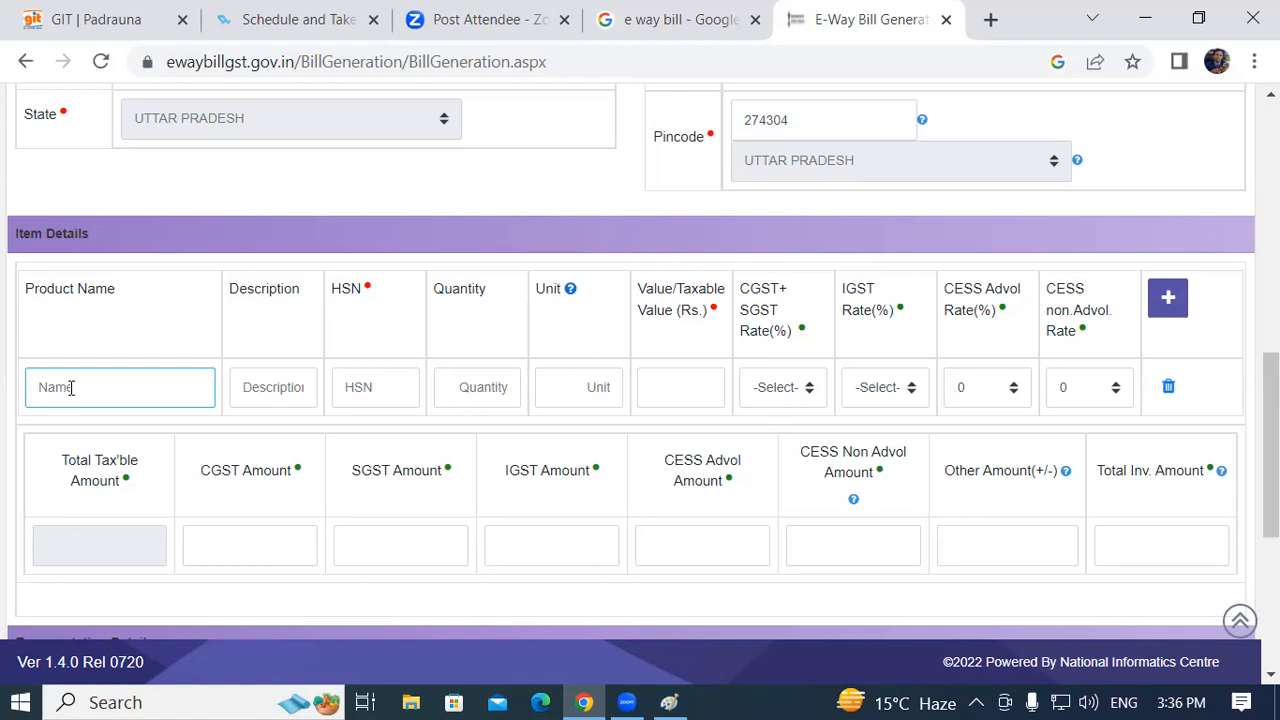
Choose AMBUJA CEMENT PPC SPL as the product, filling description CEMENT, HSN 25232930 and unit BAG
type("a")
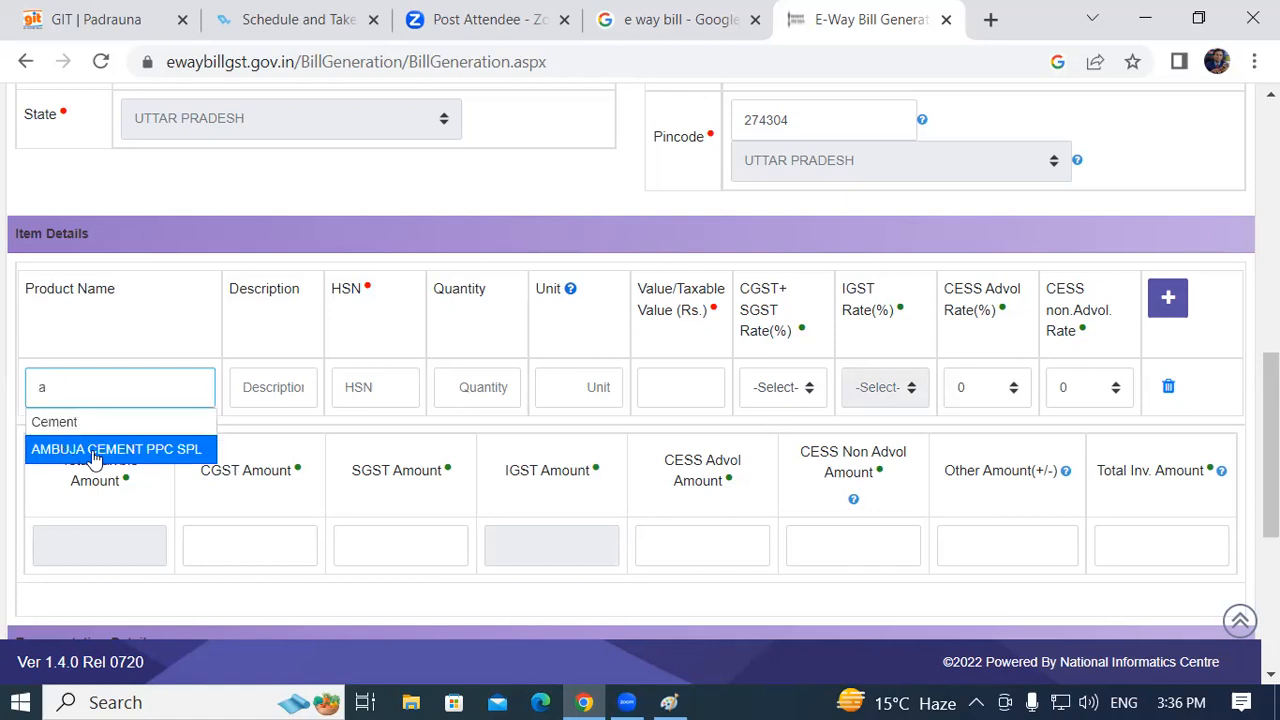
left_click(160, 452)
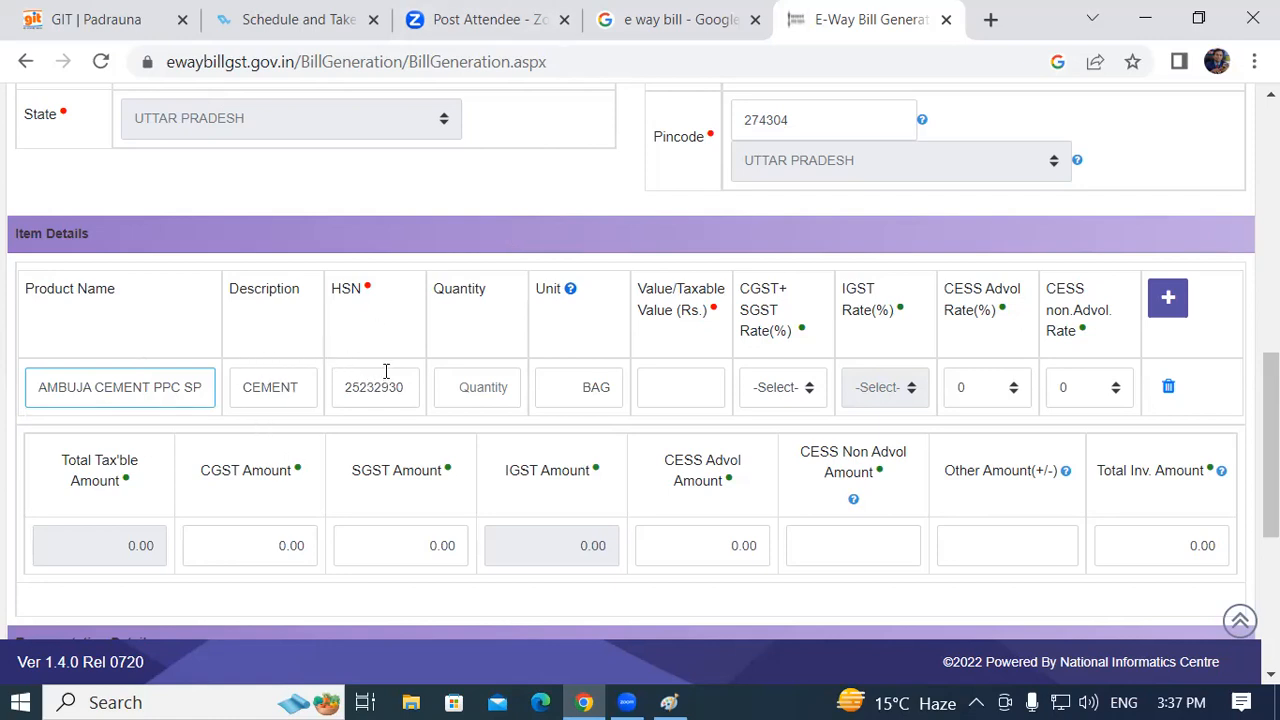
left_click(459, 388)
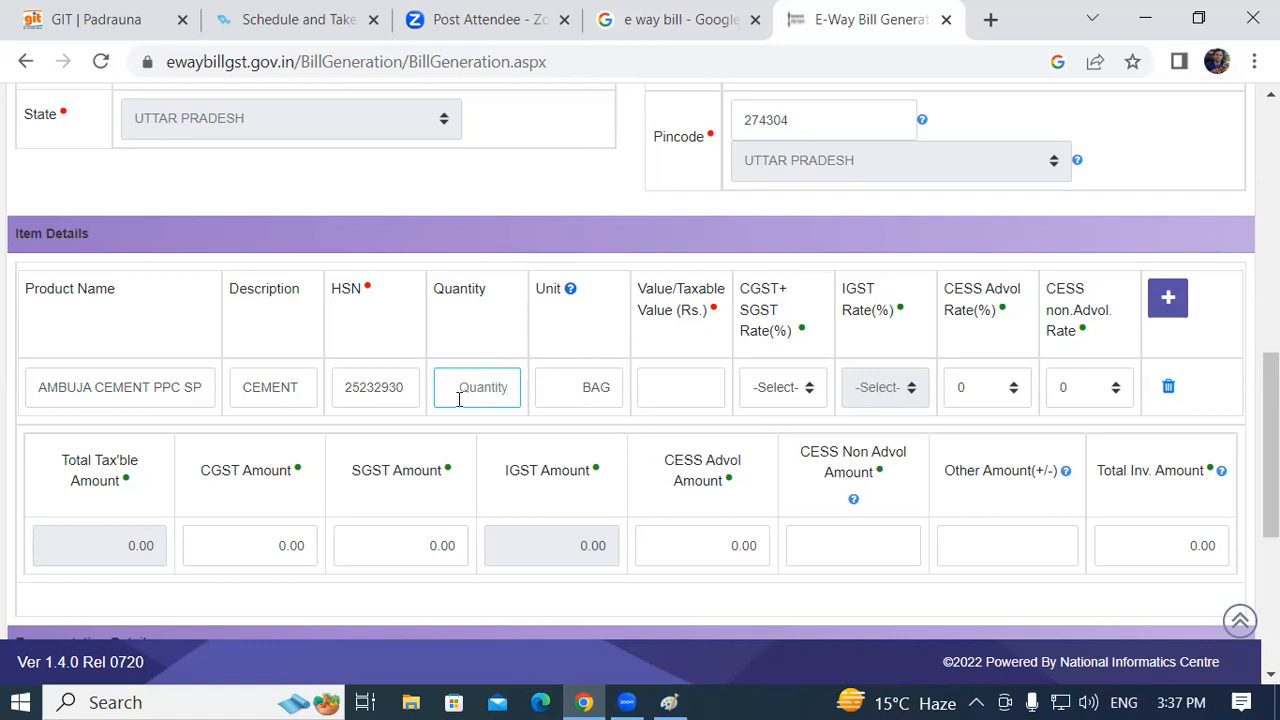
Give the cement item quantity 50 and taxable value 40000, bringing the totals to 40000.00
type("50")
left_click(671, 381)
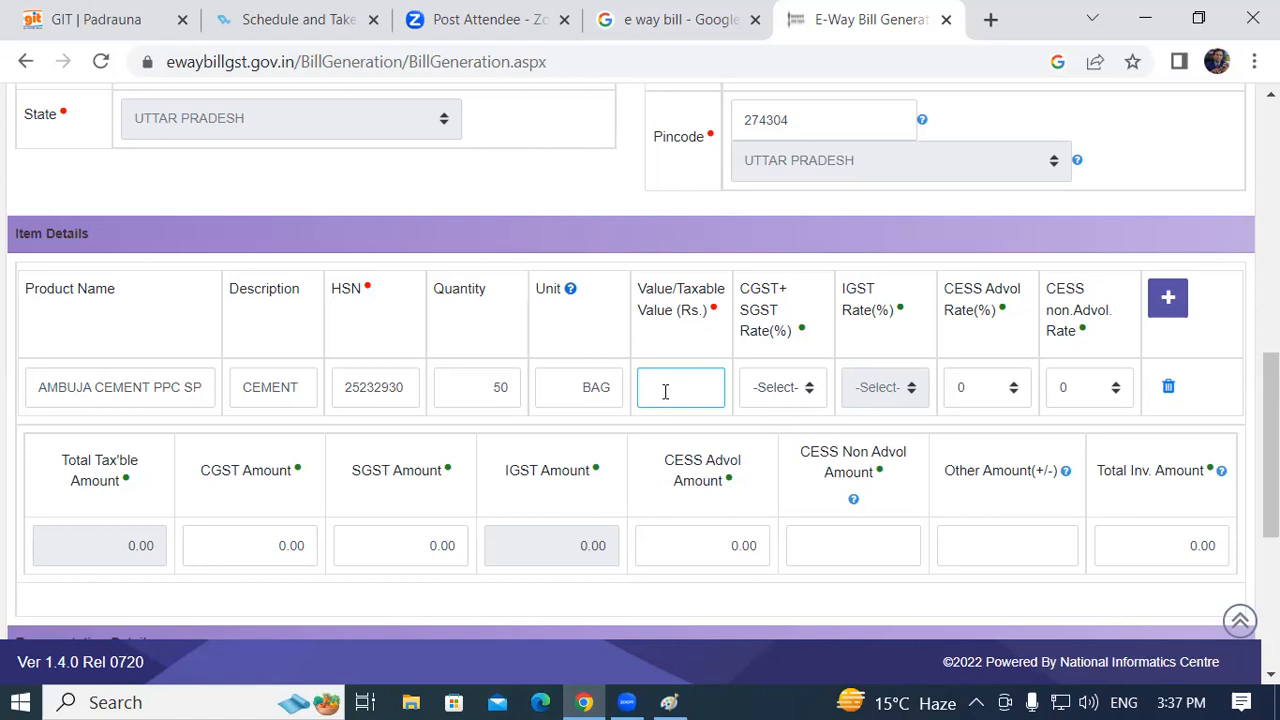
type("5")
type("00")
key("BackSpace")
key("BackSpace")
key("BackSpace")
type("40000")
left_click(766, 426)
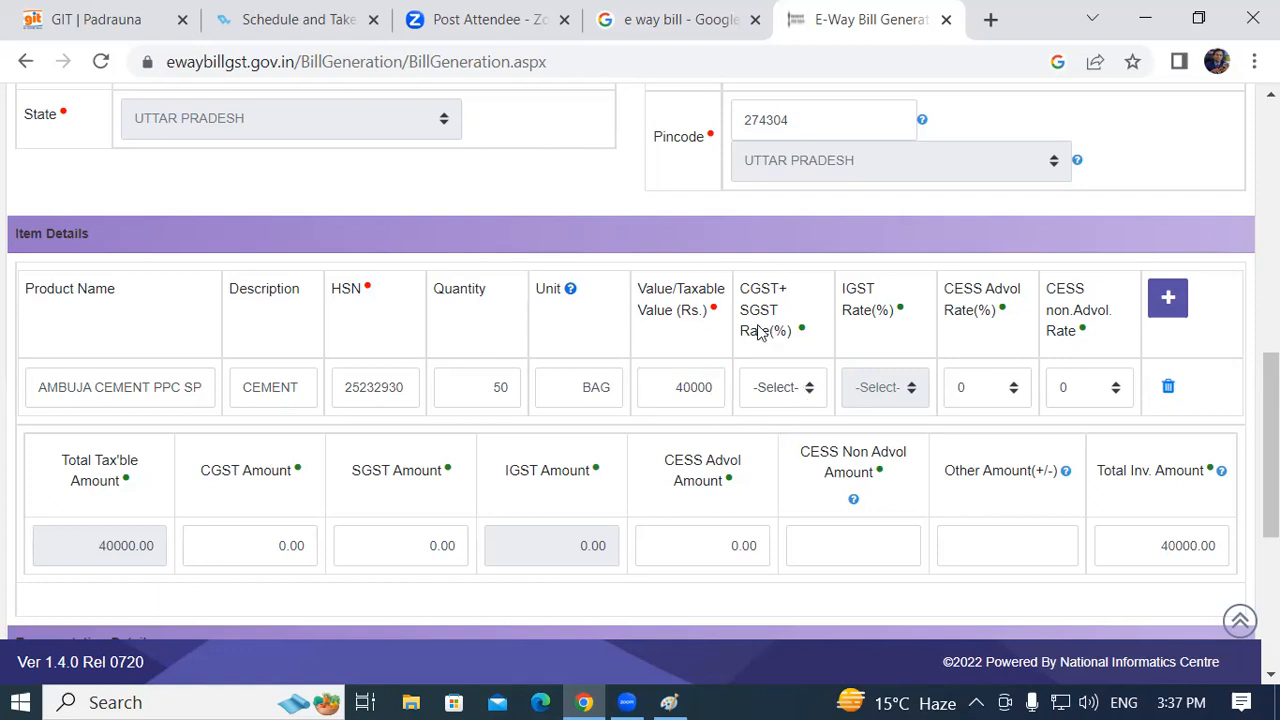
left_click(810, 397)
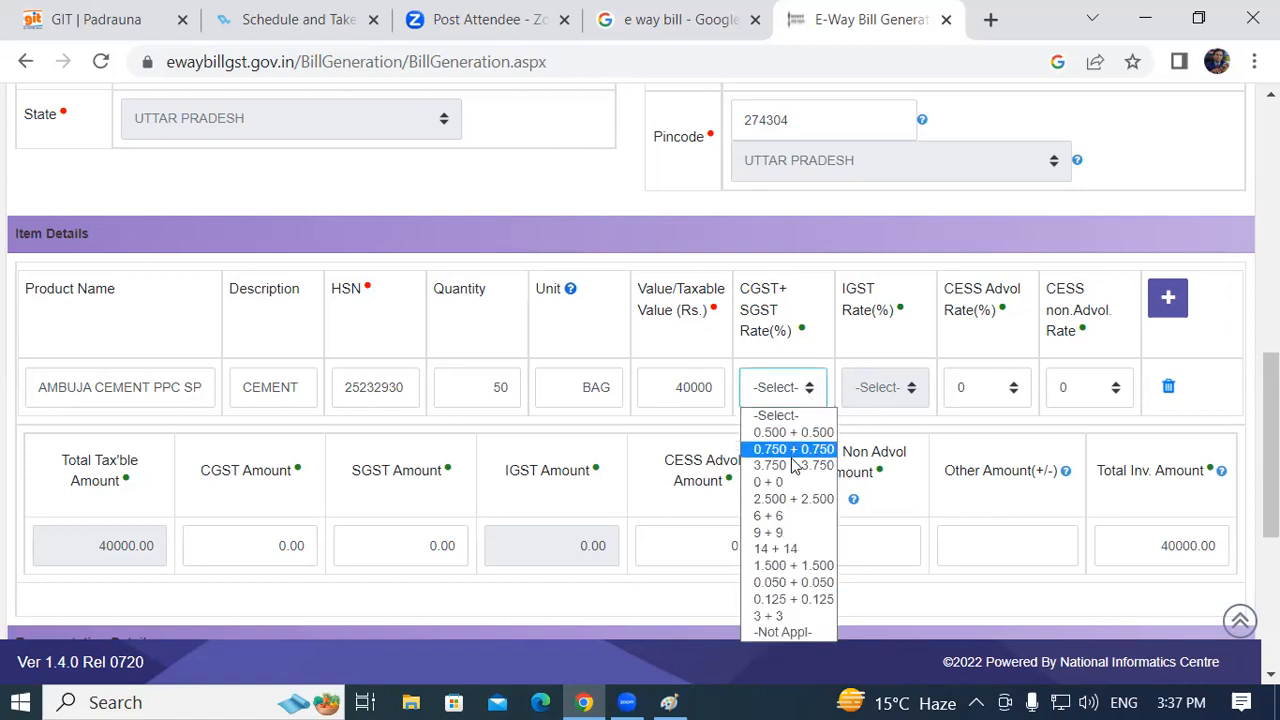
Apply a 14 + 14 CGST+SGST rate, giving 5600.00 each and a 51200.00 invoice total
left_click(797, 556)
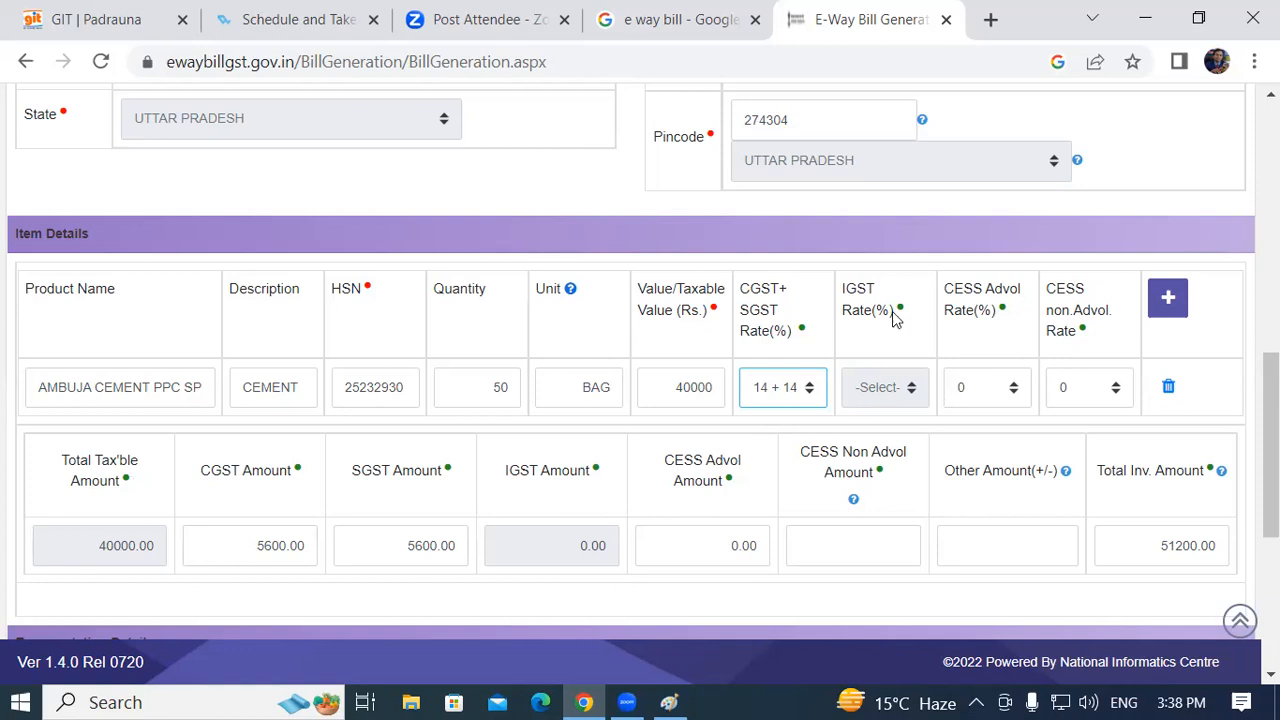
scroll(450, 346, "up", 10)
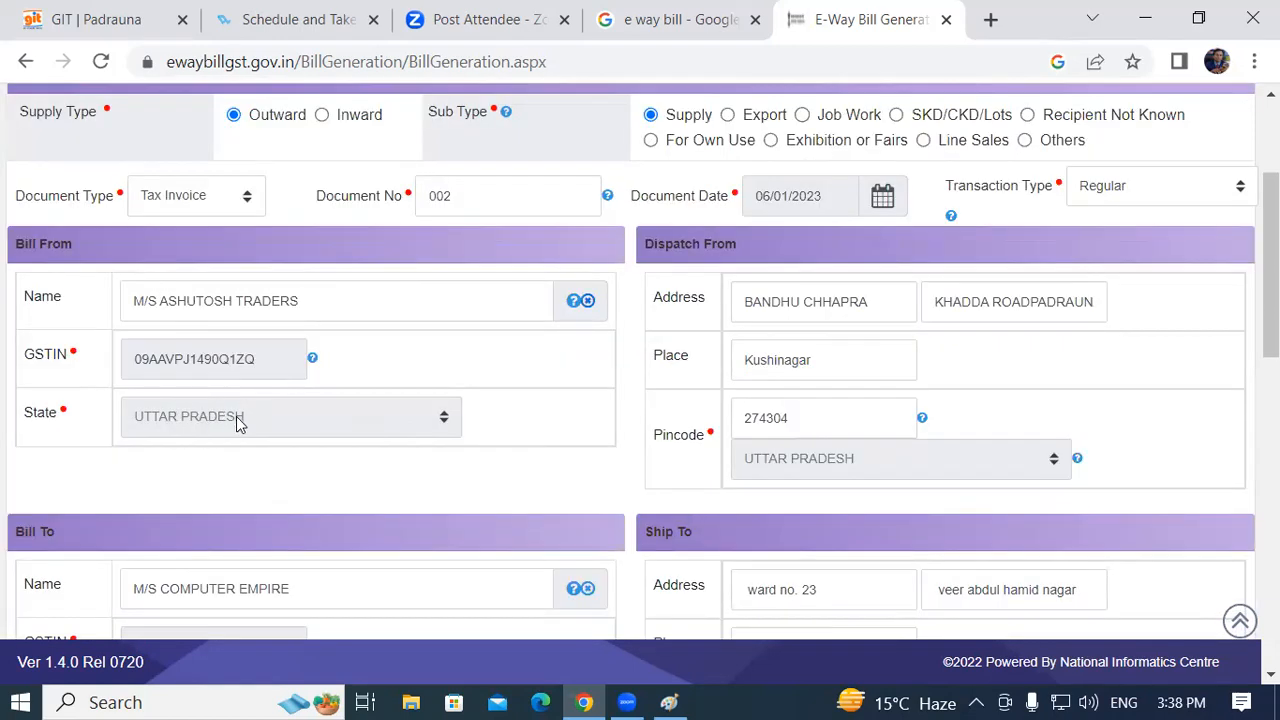
Scroll down past Item Details to Transportation Details and the PART-B section
scroll(347, 400, "down", 3)
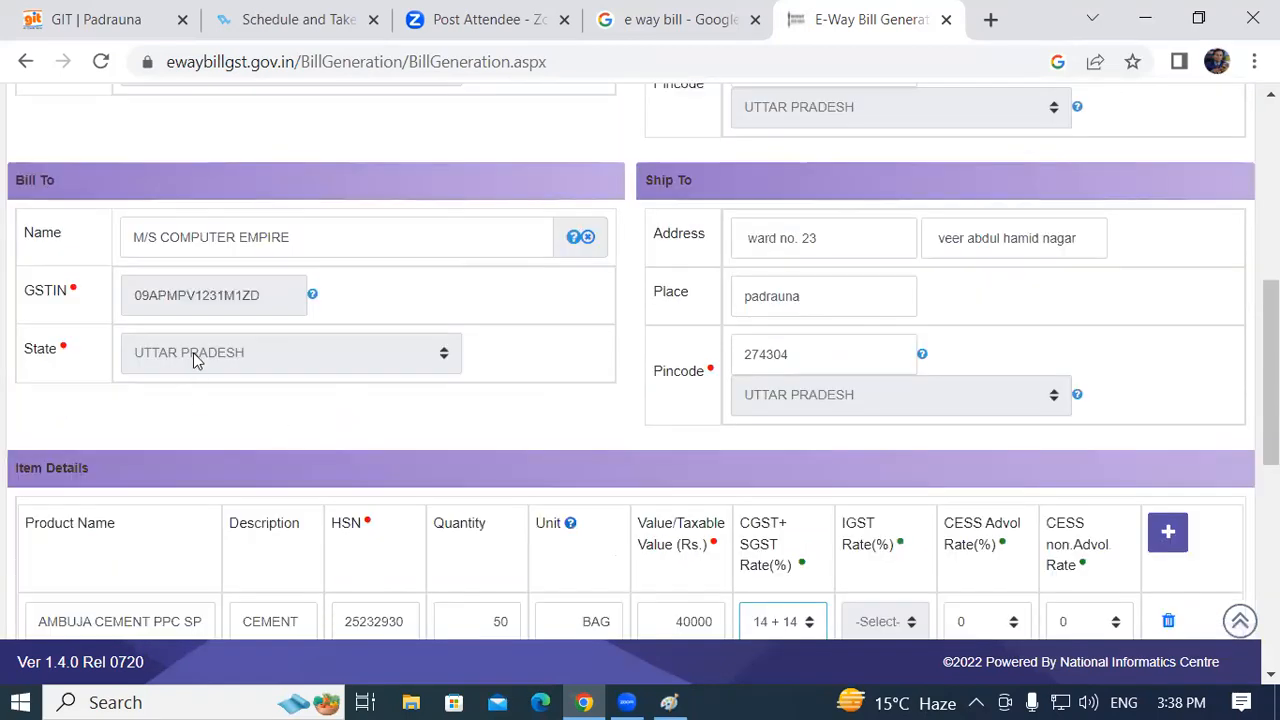
scroll(790, 390, "down", 3)
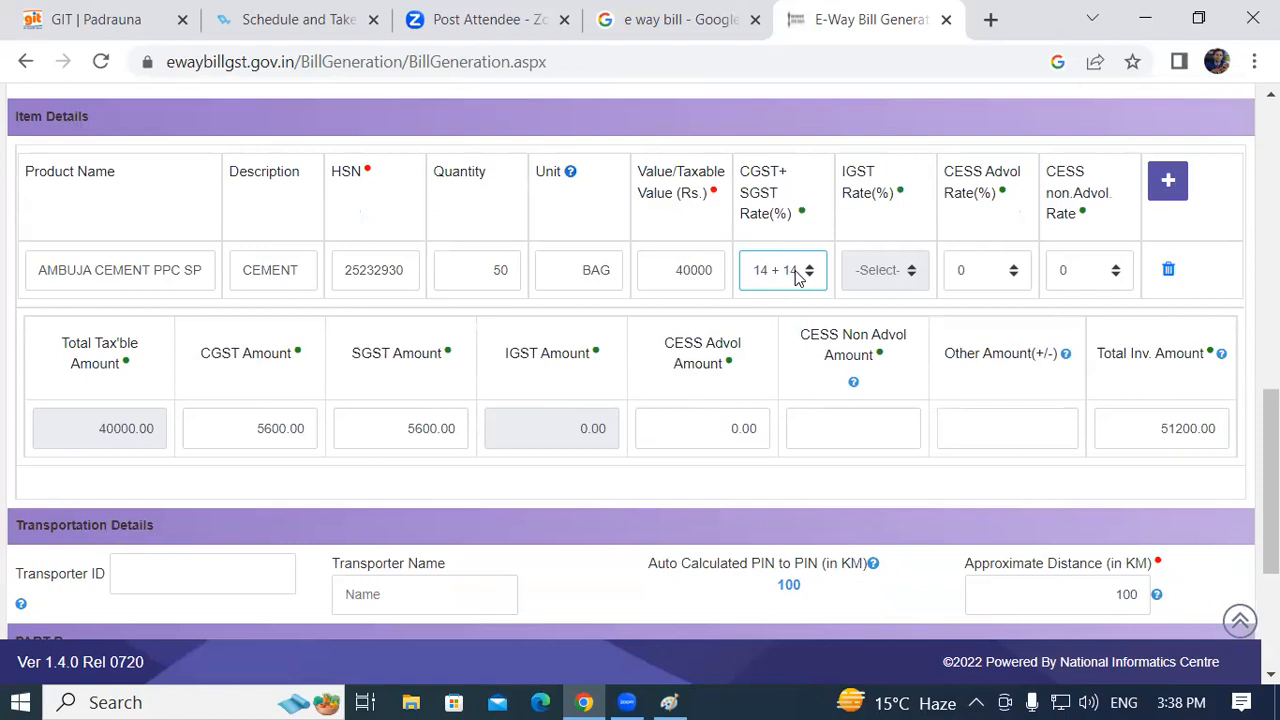
scroll(185, 455, "down", 1)
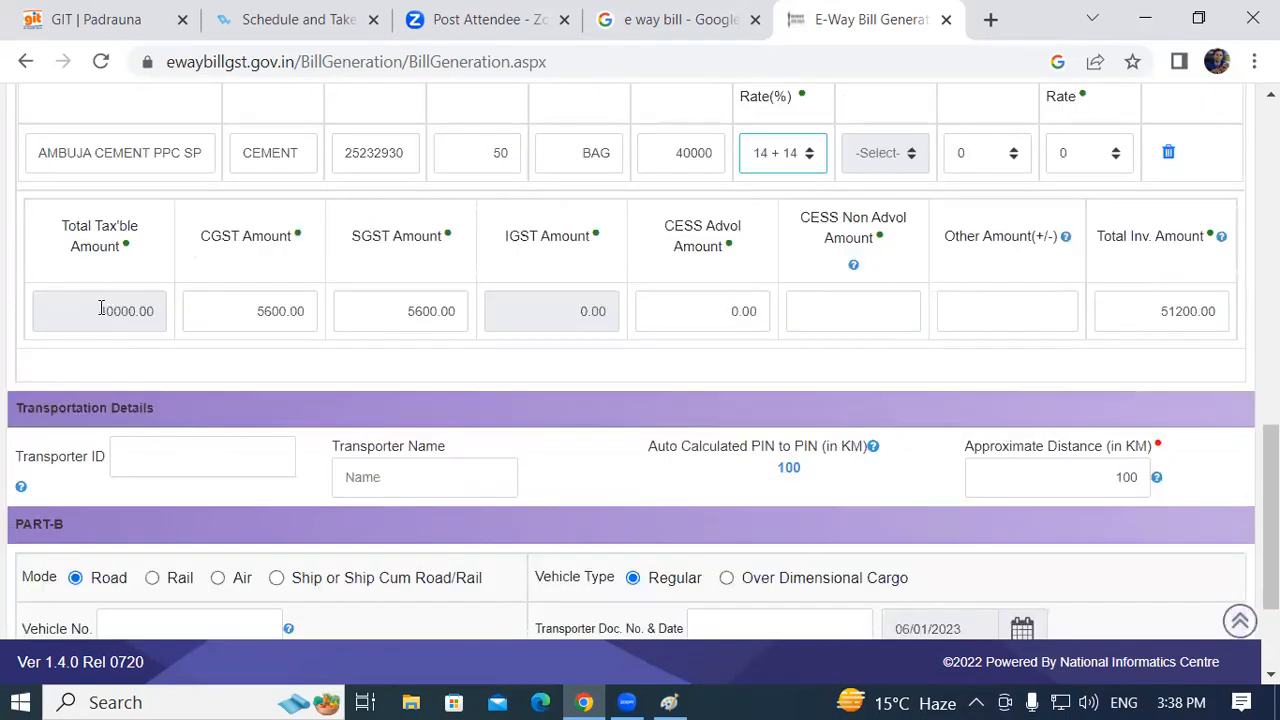
left_click_drag(101, 308, 144, 311)
left_click(145, 310)
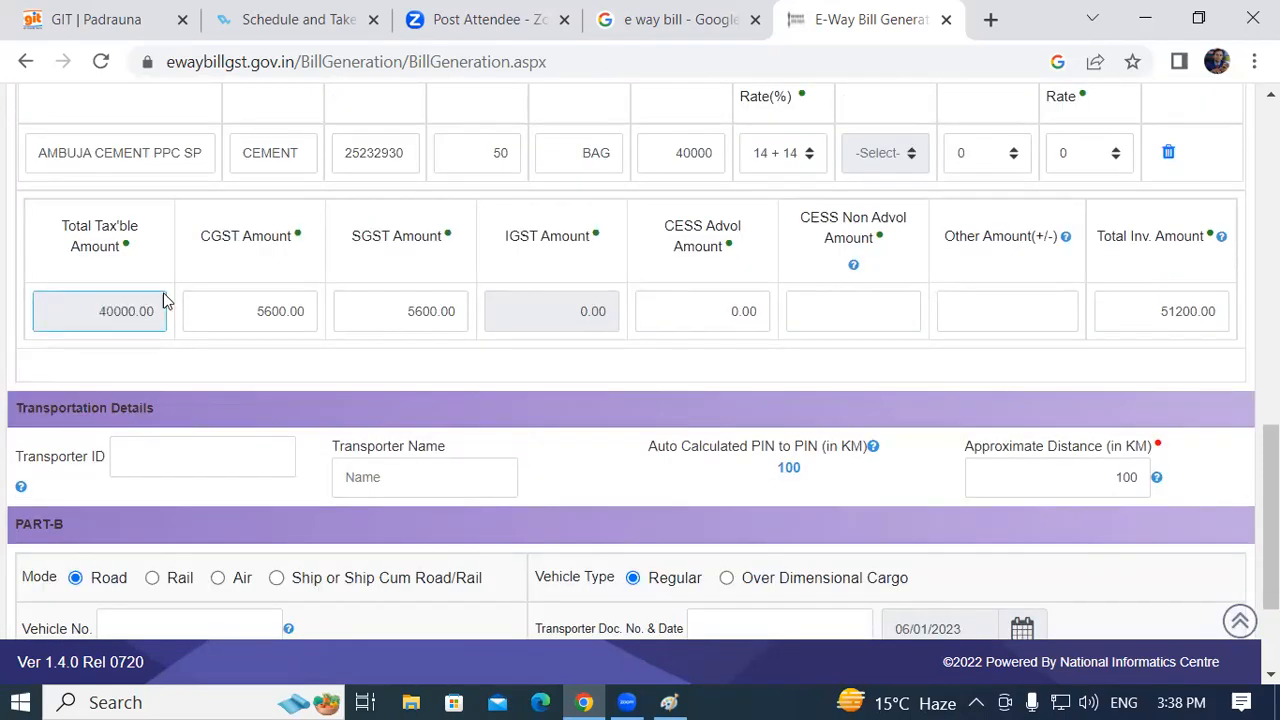
double_click(263, 311)
left_click_drag(350, 238, 430, 246)
left_click_drag(406, 311, 440, 311)
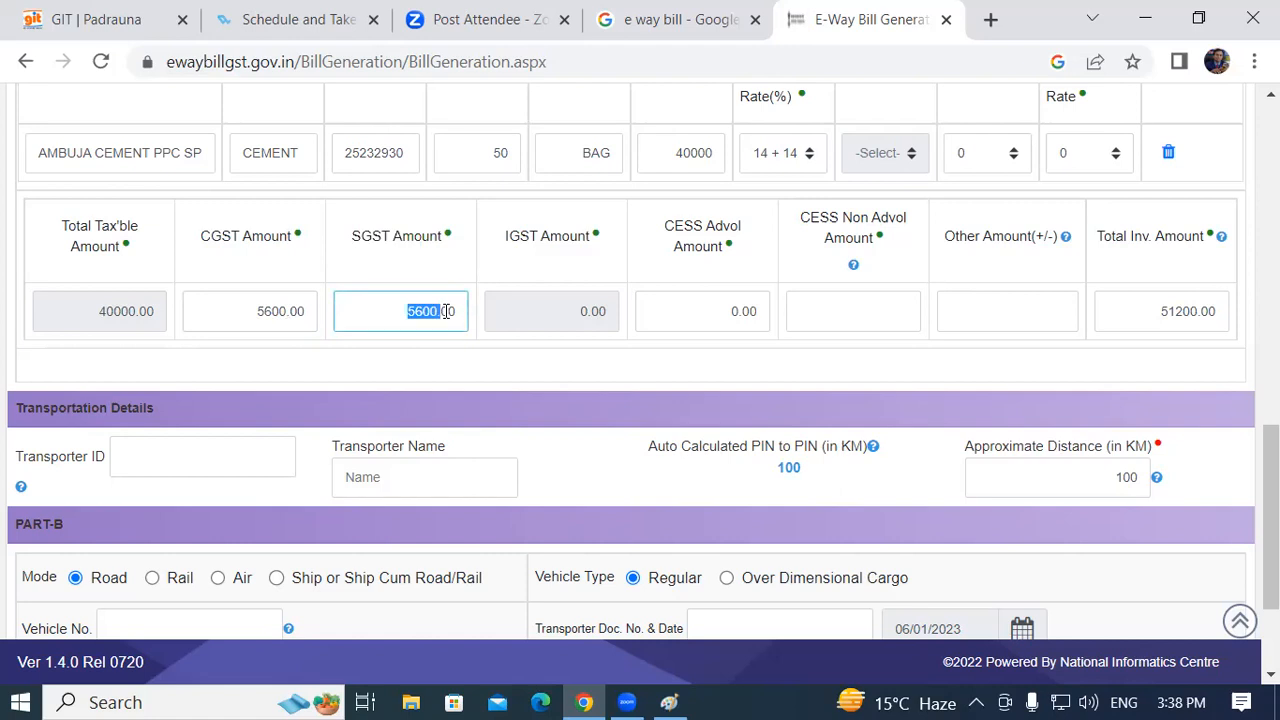
left_click(592, 375)
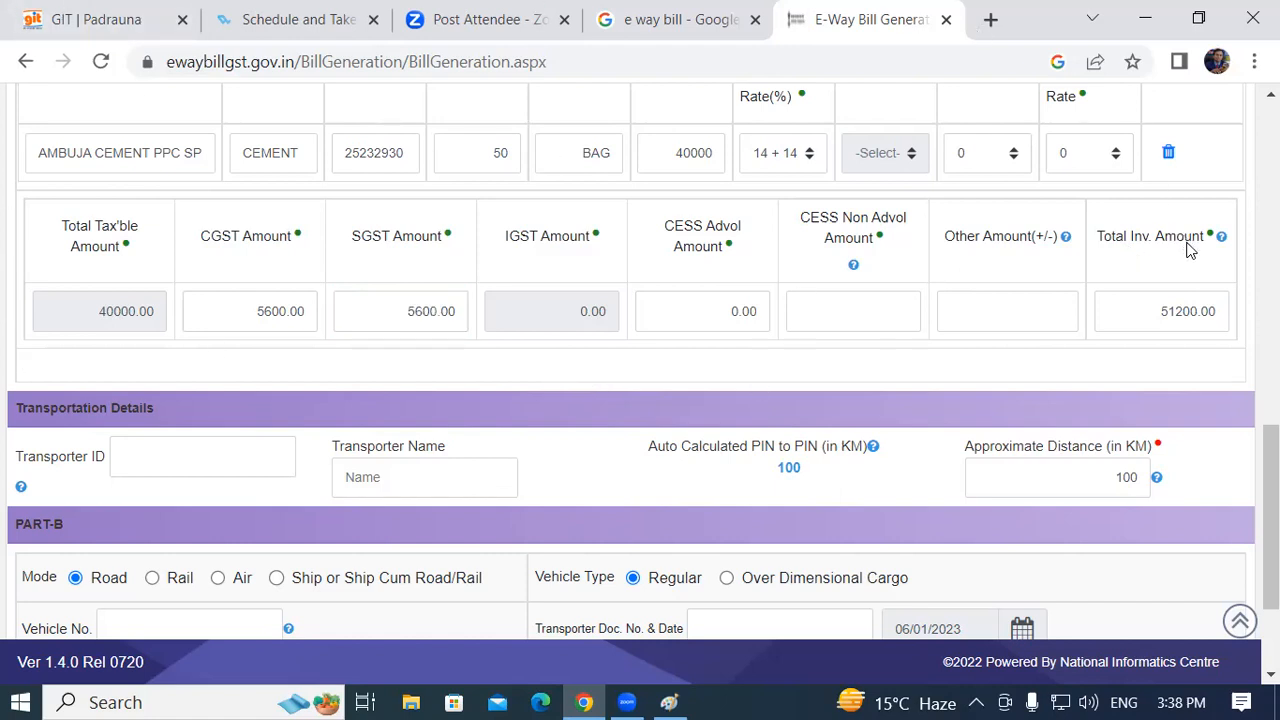
left_click(1162, 310)
left_click_drag(1177, 303, 1207, 308)
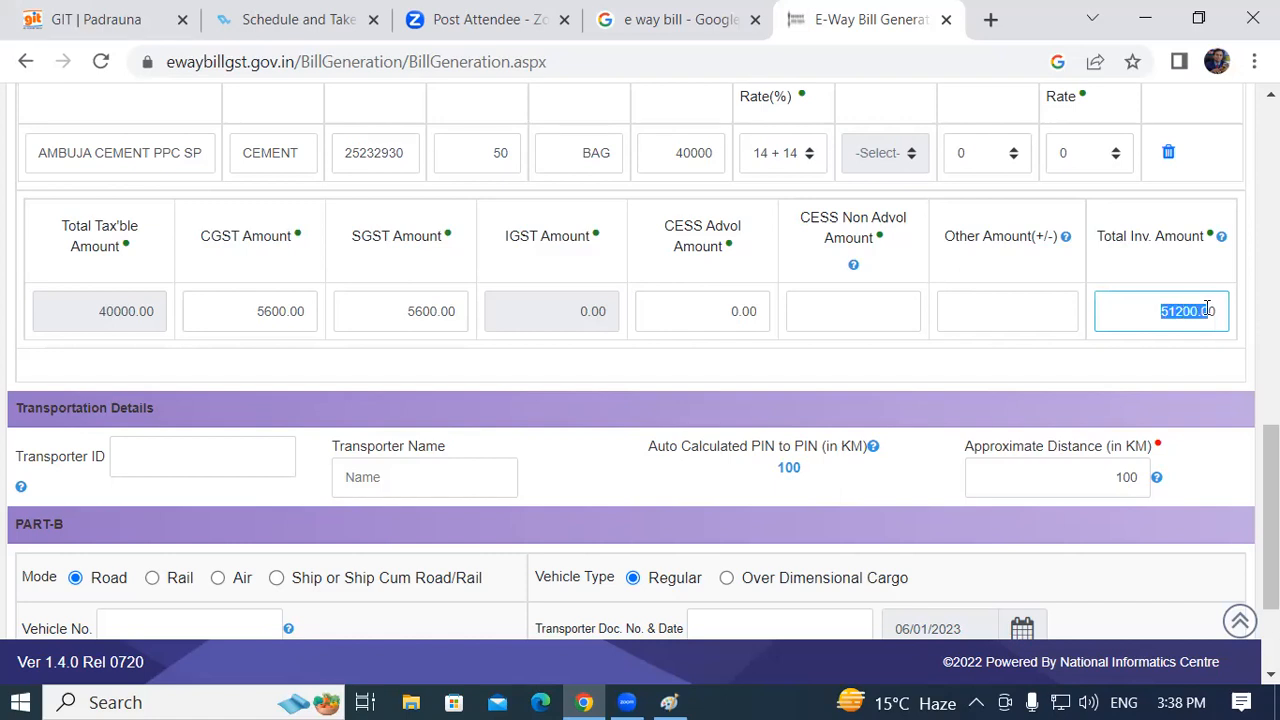
left_click(504, 361)
scroll(200, 332, "down", 1)
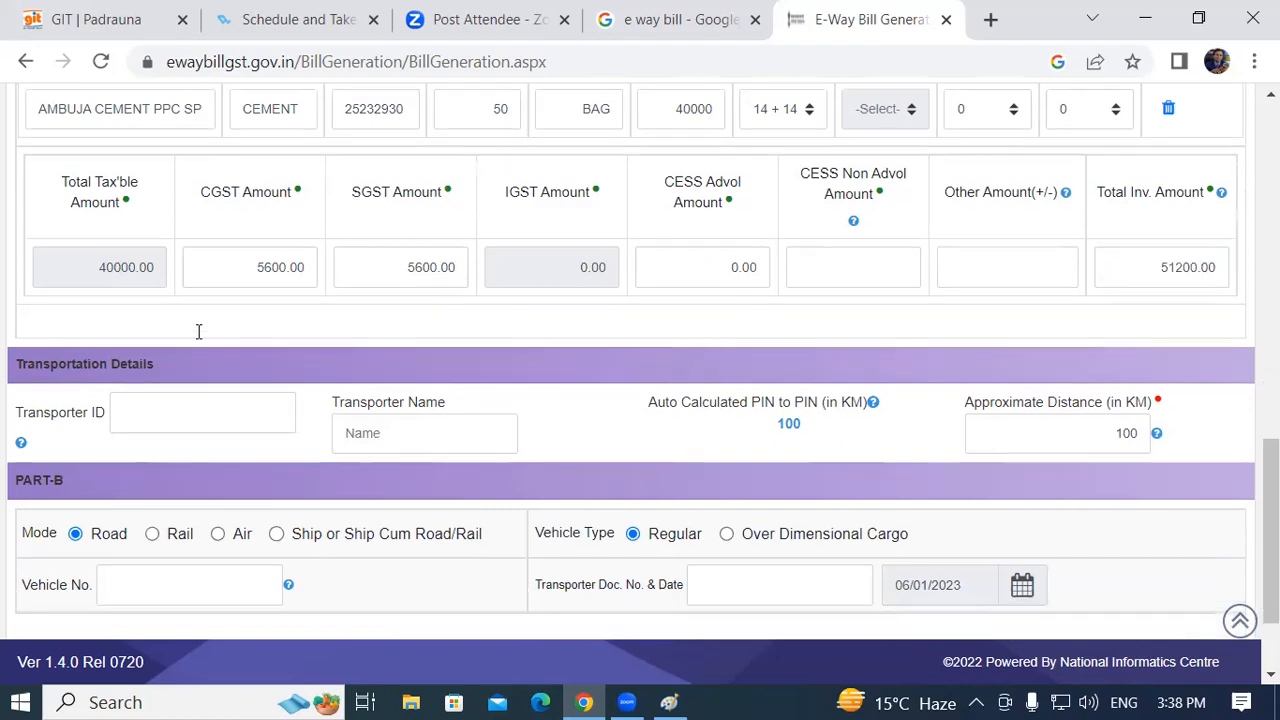
scroll(198, 331, "down", 2)
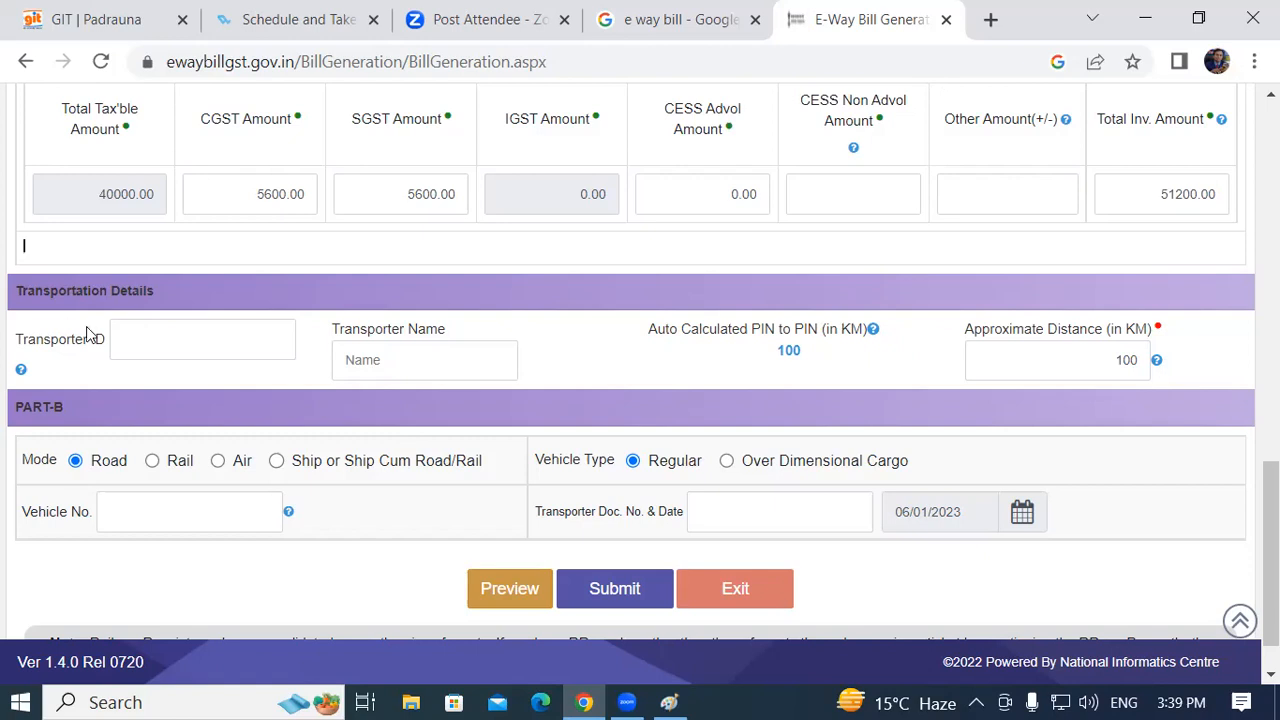
left_click(127, 343)
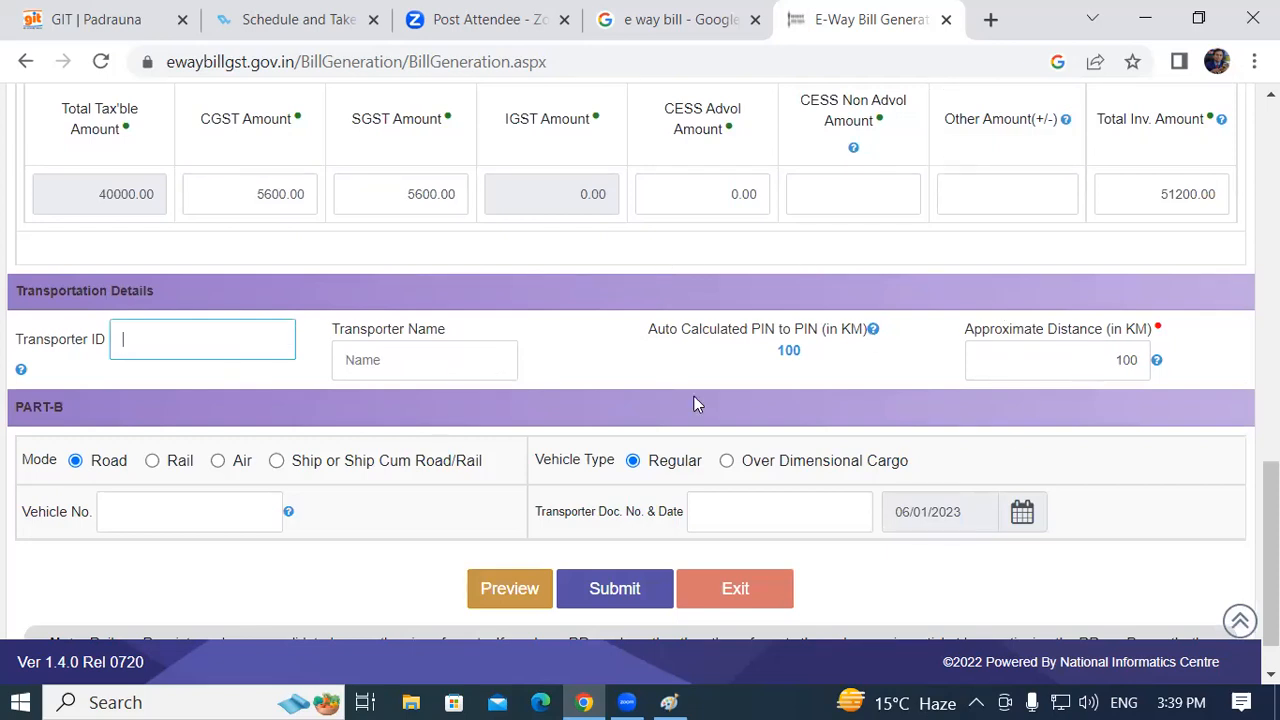
scroll(390, 350, "down", 1)
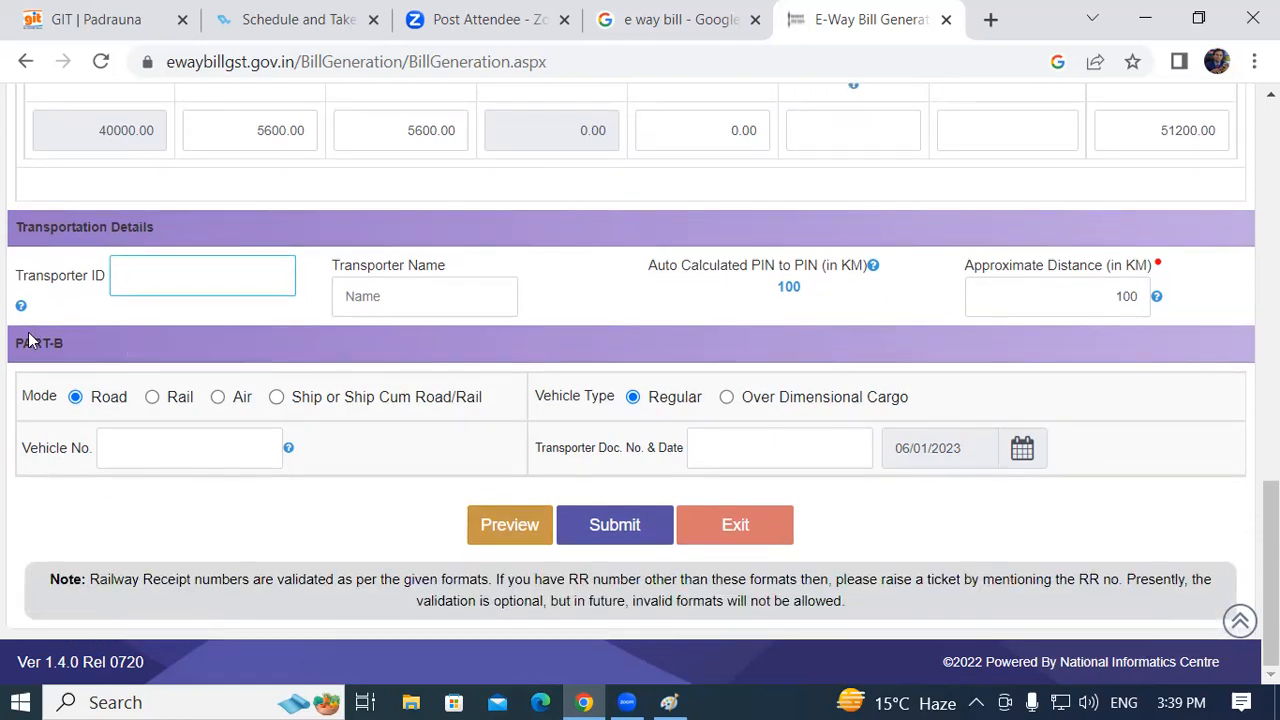
scroll(654, 394, "up", 8)
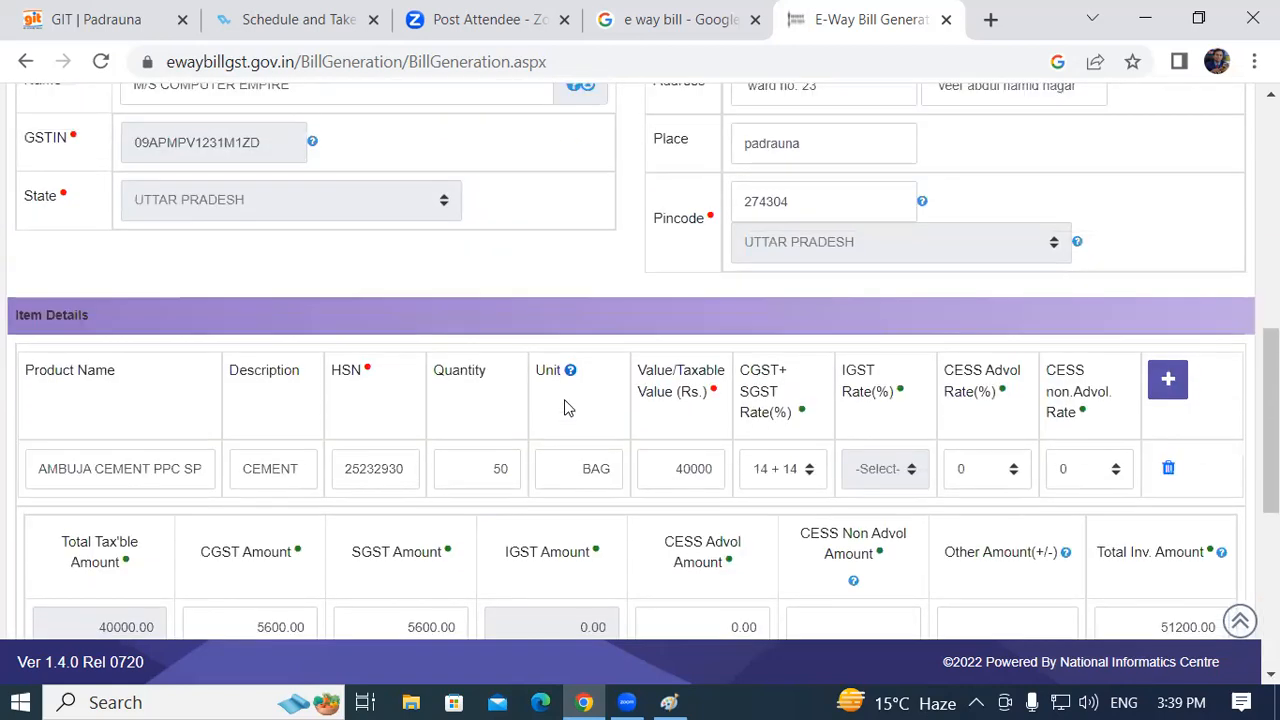
scroll(334, 329, "up", 1)
scroll(317, 323, "down", 6)
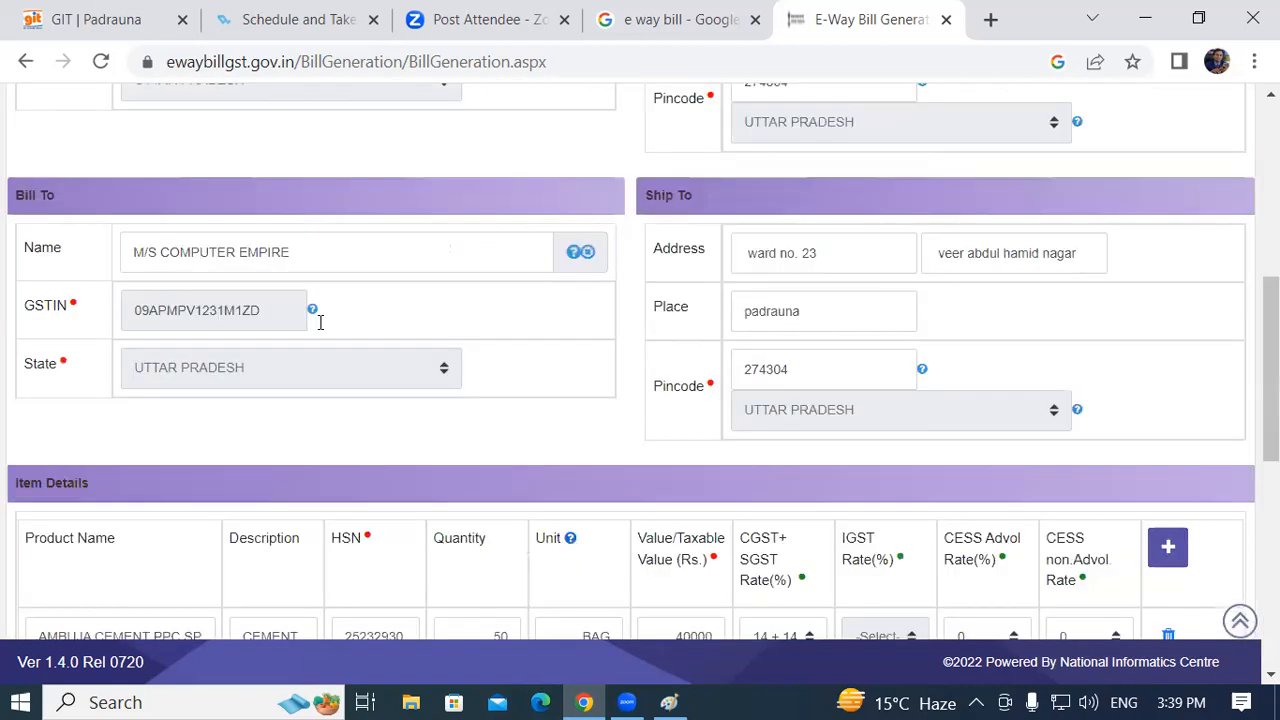
scroll(700, 414, "up", 4)
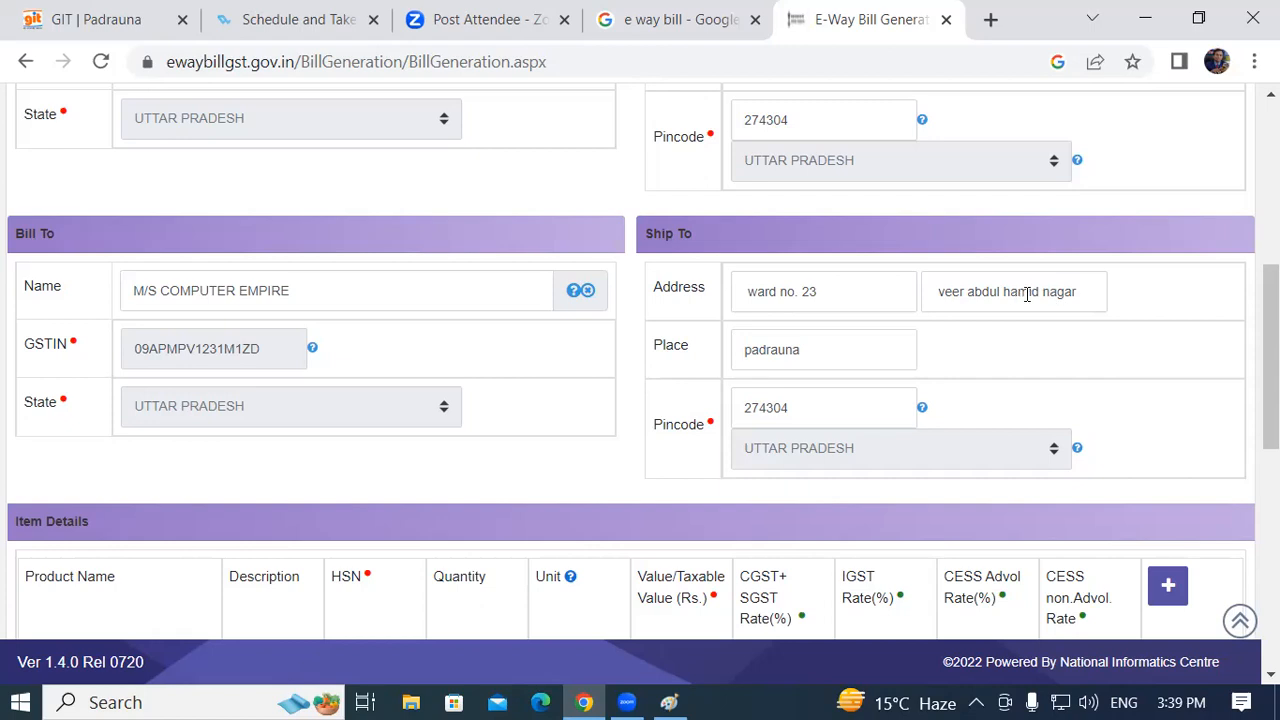
scroll(723, 366, "down", 4)
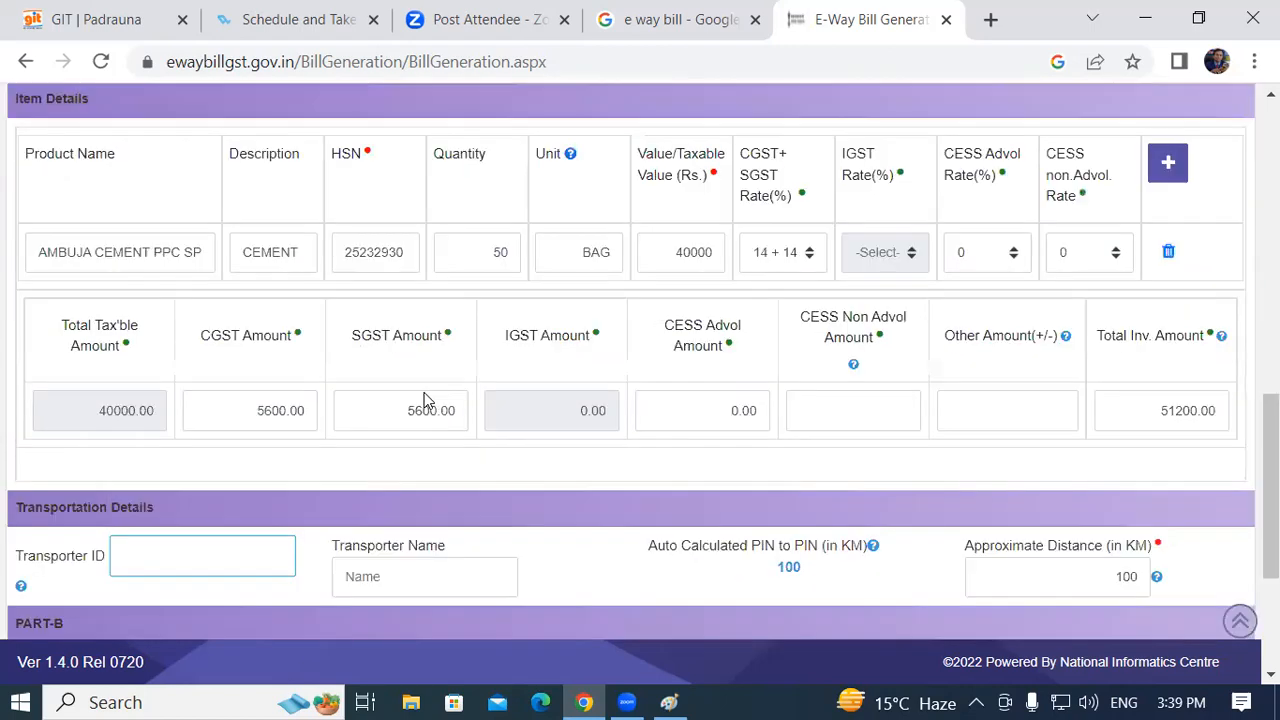
scroll(326, 446, "up", 2)
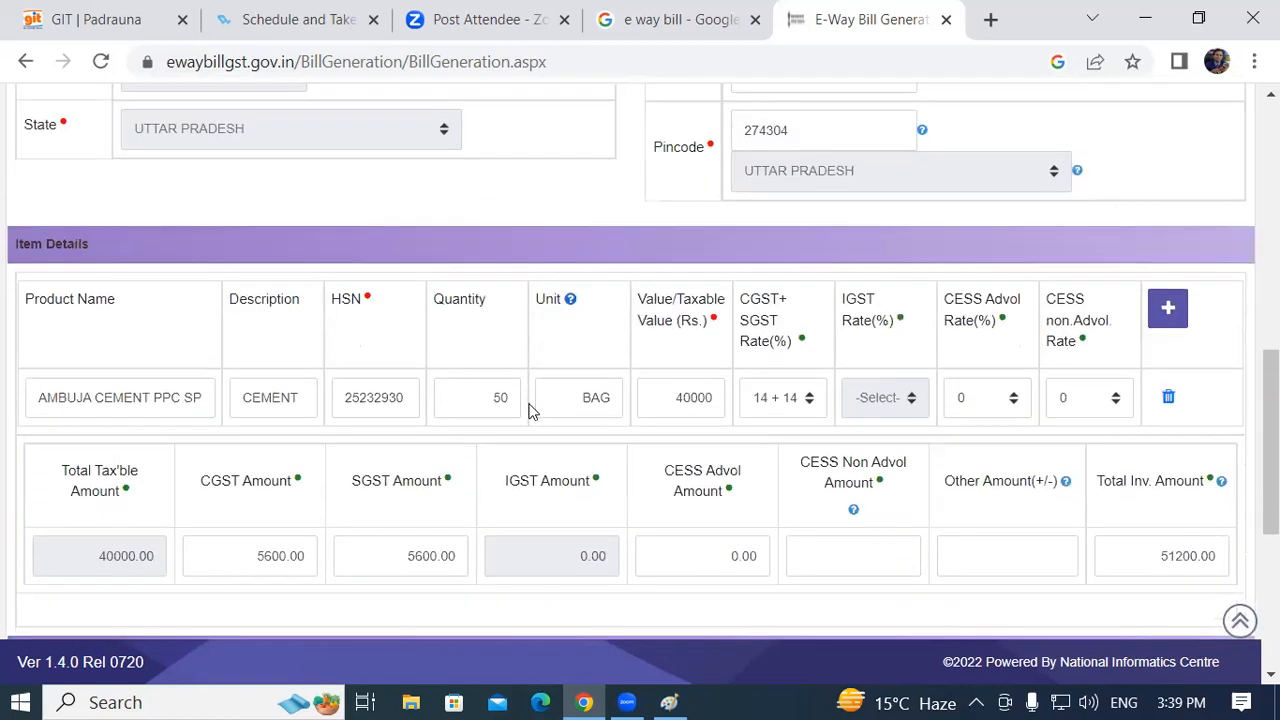
scroll(531, 411, "down", 4)
left_click(166, 392)
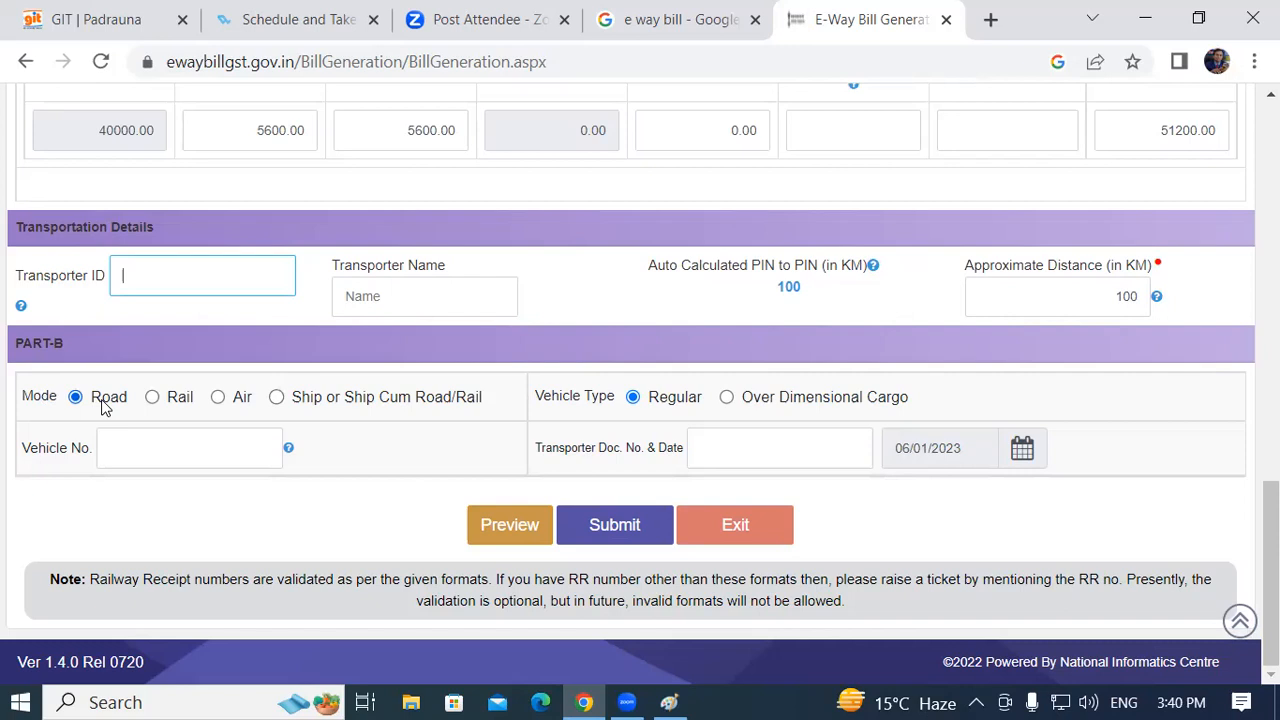
left_click(288, 448)
left_click(142, 439)
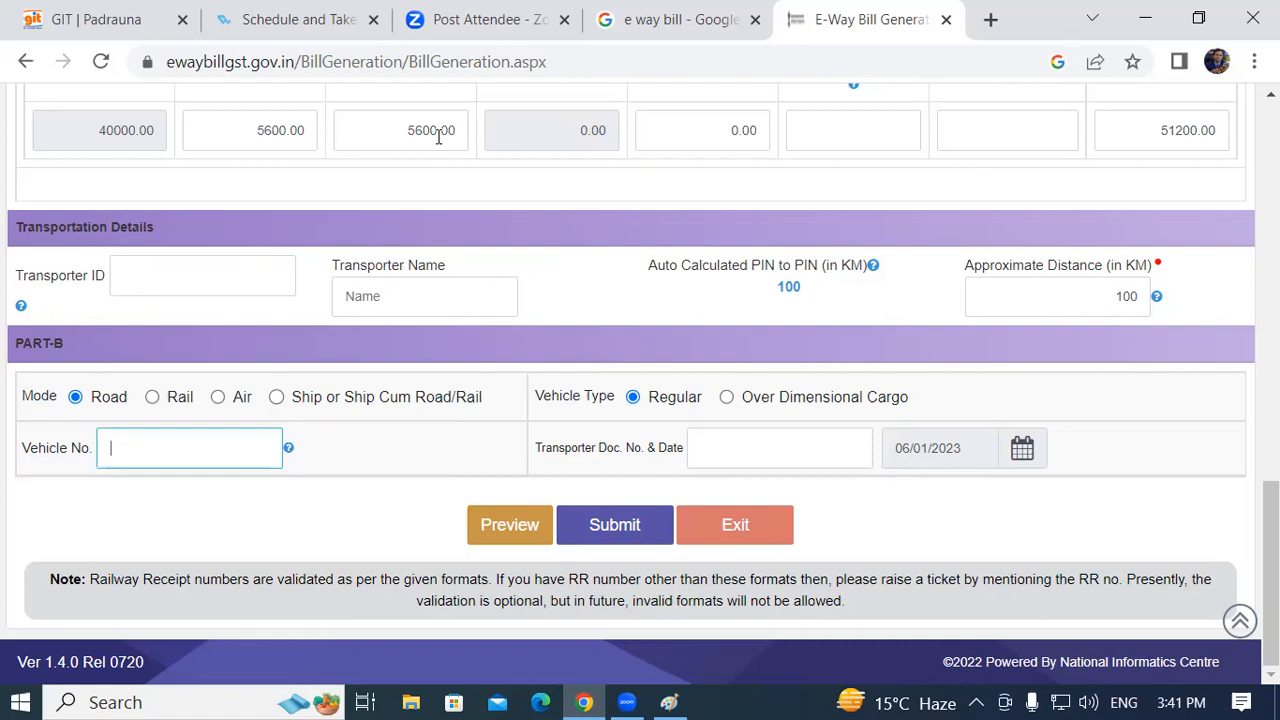
scroll(486, 262, "up", 15)
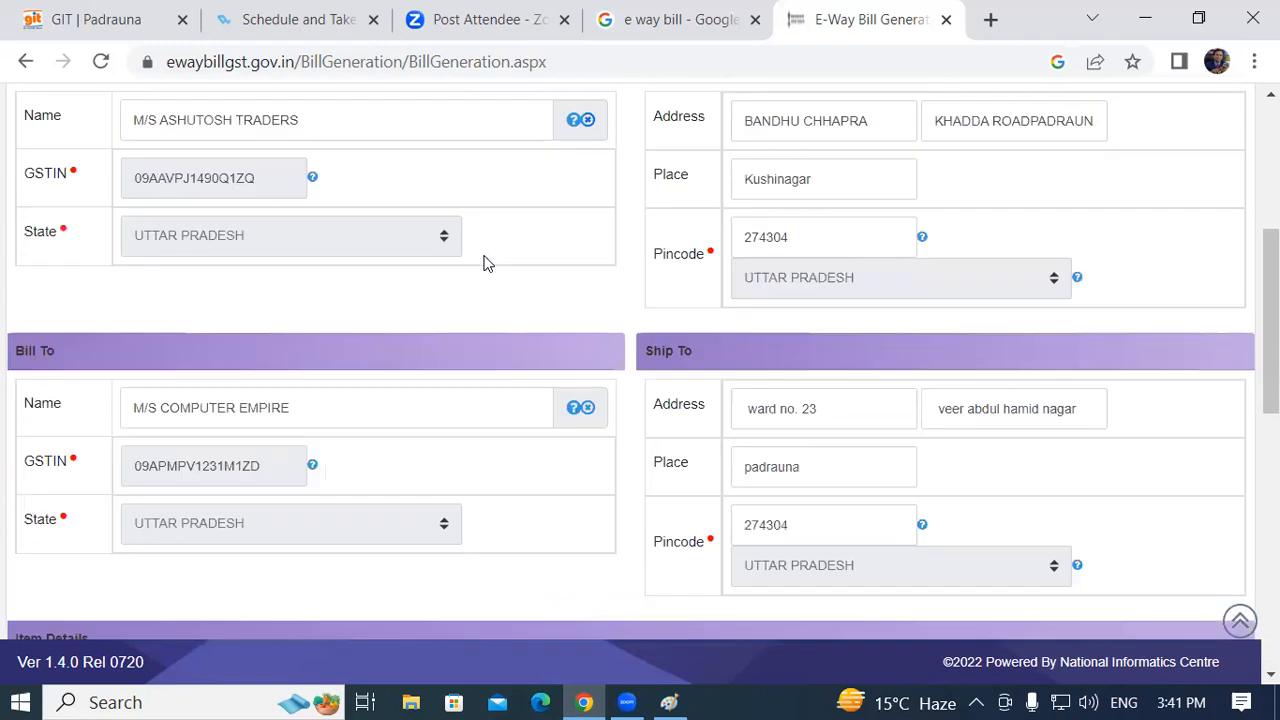
scroll(484, 270, "up", 2)
scroll(529, 283, "down", 5)
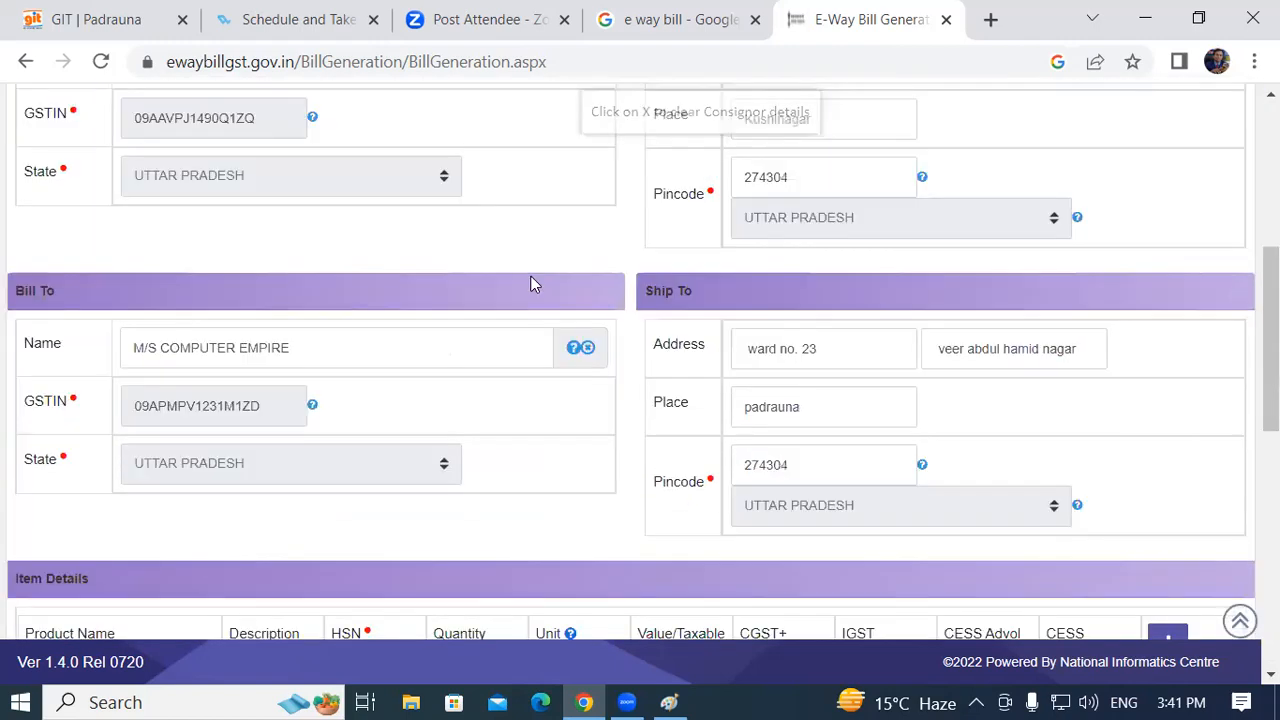
scroll(476, 318, "down", 2)
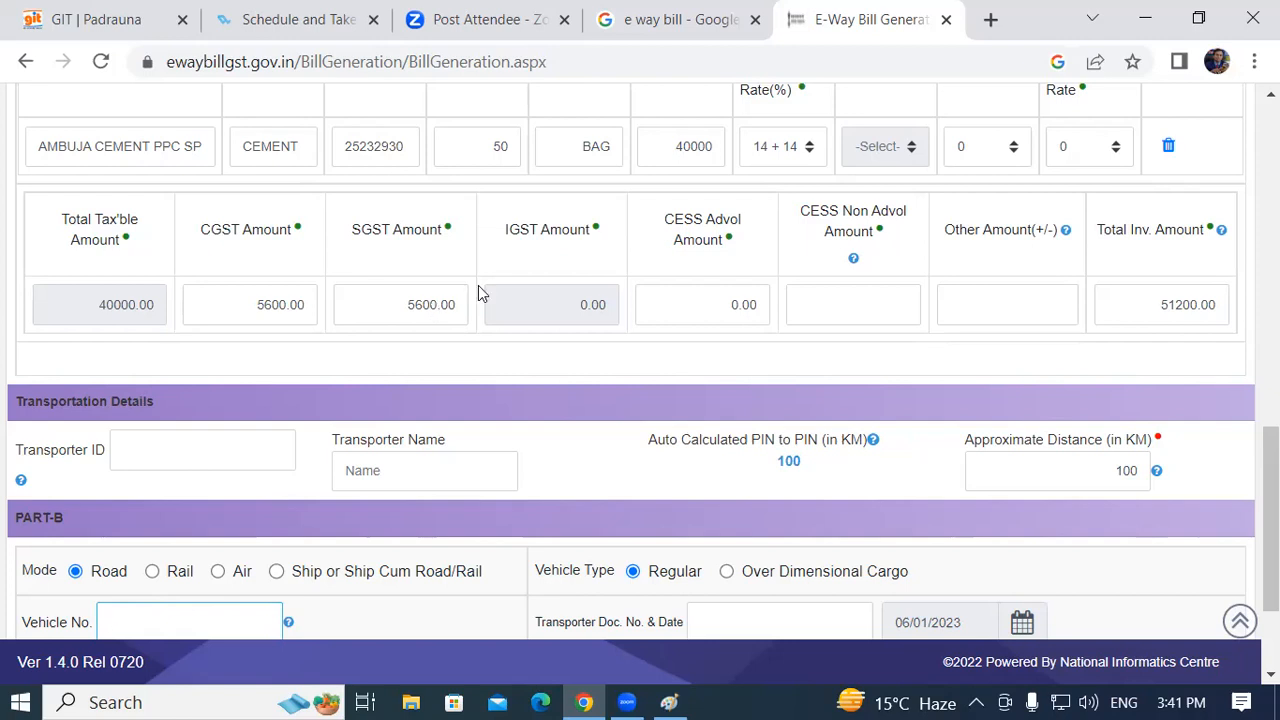
scroll(478, 293, "down", 2)
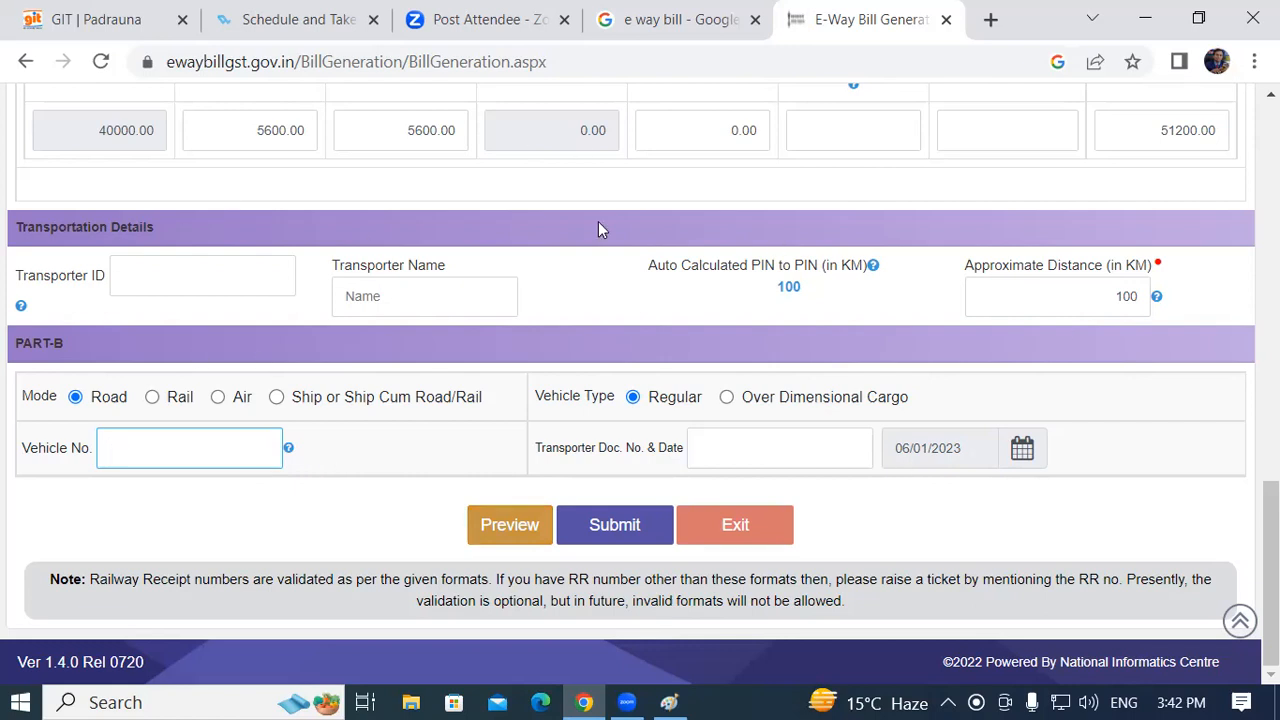
left_click(489, 528)
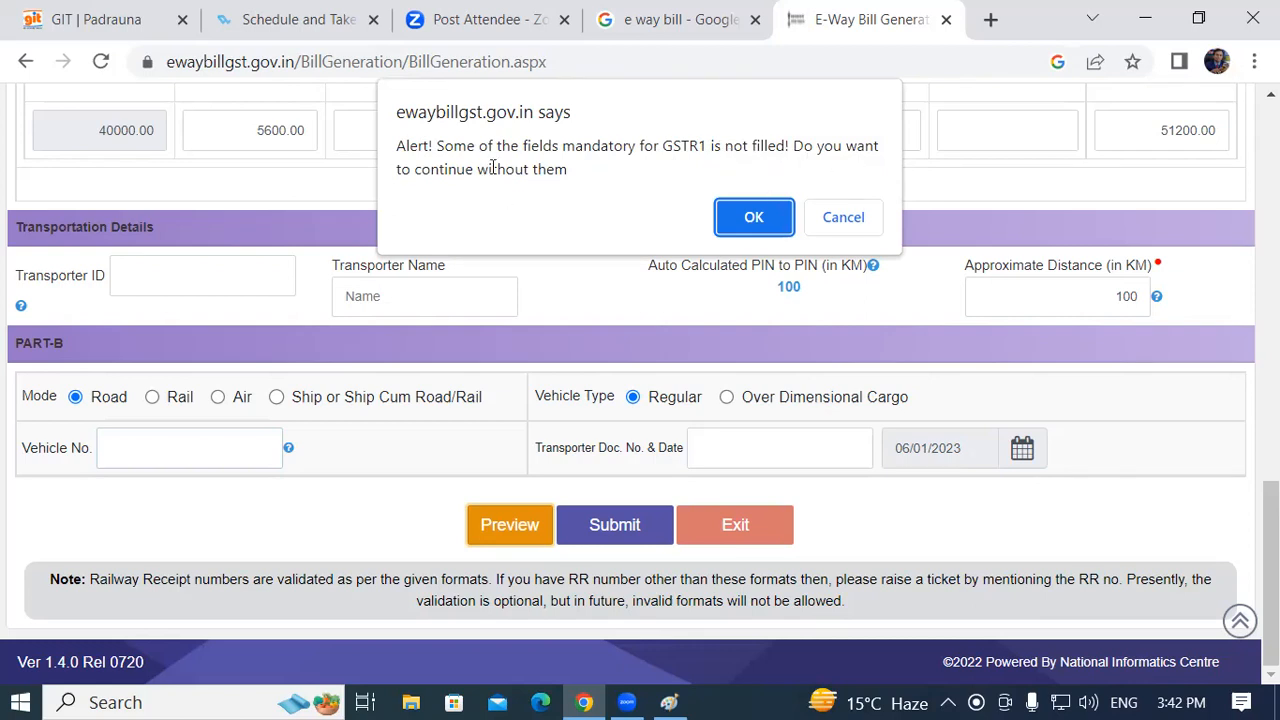
left_click(843, 217)
scroll(793, 396, "up", 3)
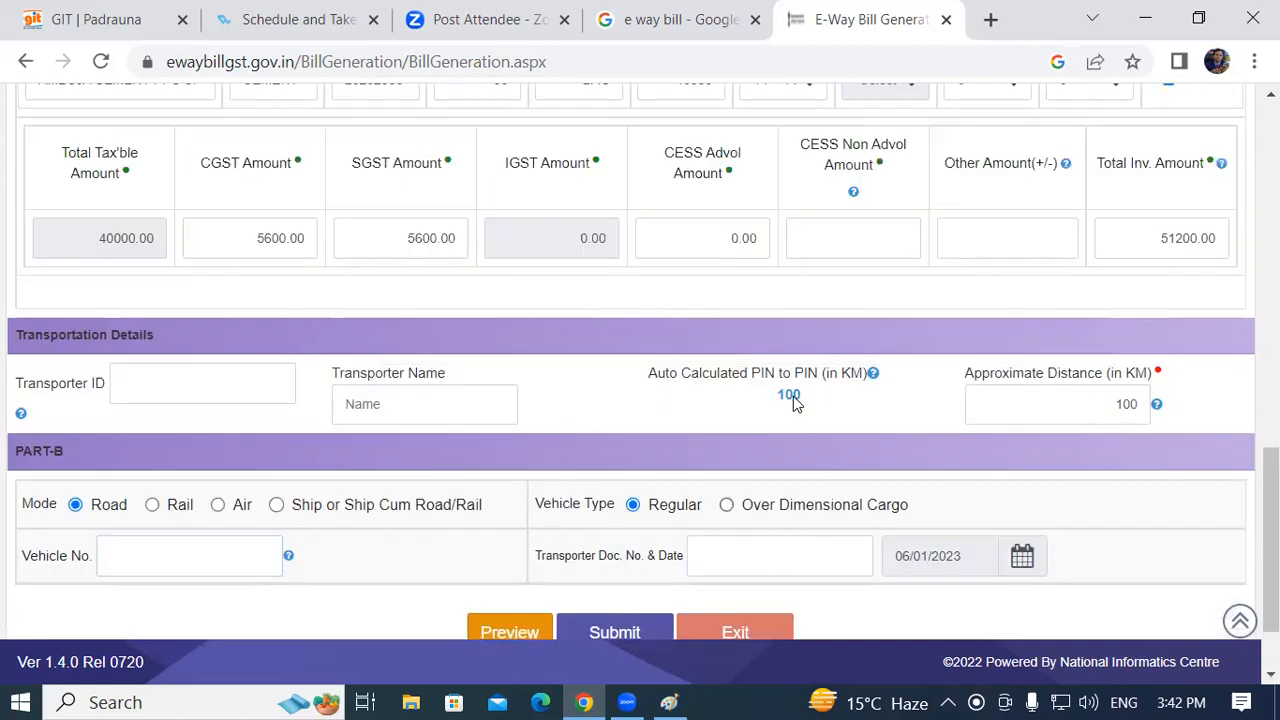
scroll(740, 413, "up", 1)
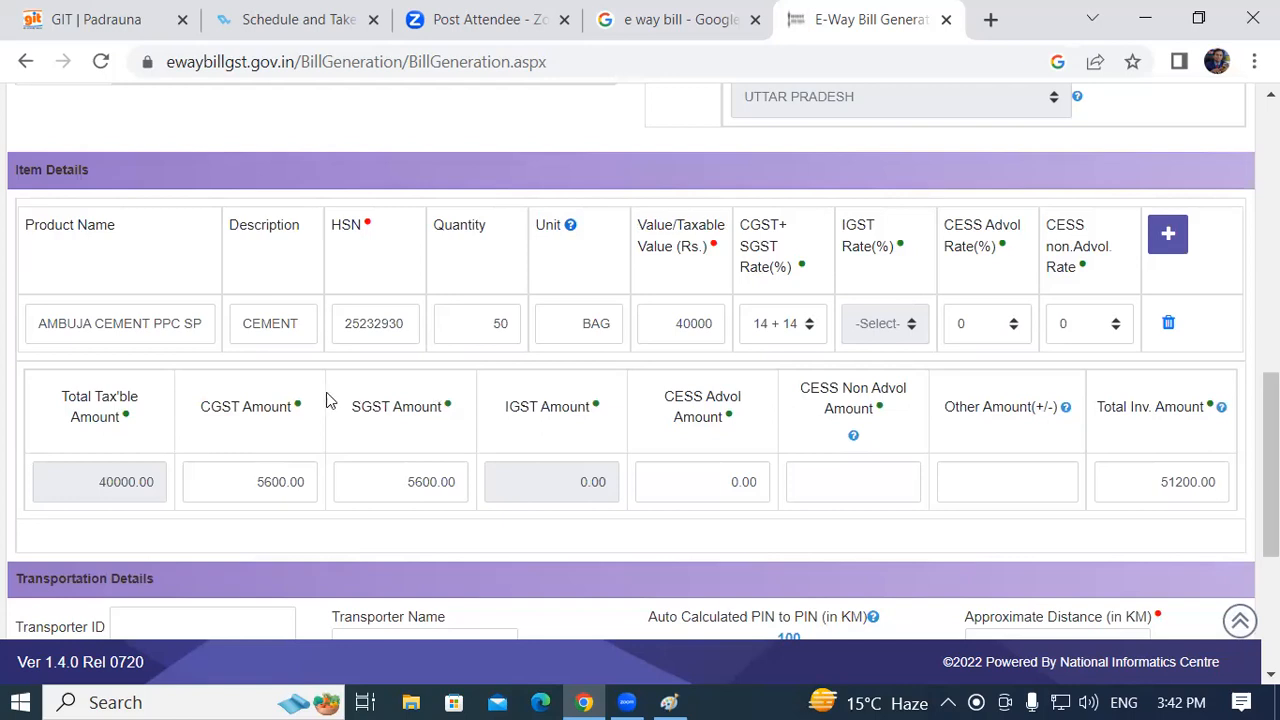
scroll(328, 400, "up", 2)
scroll(364, 390, "up", 6)
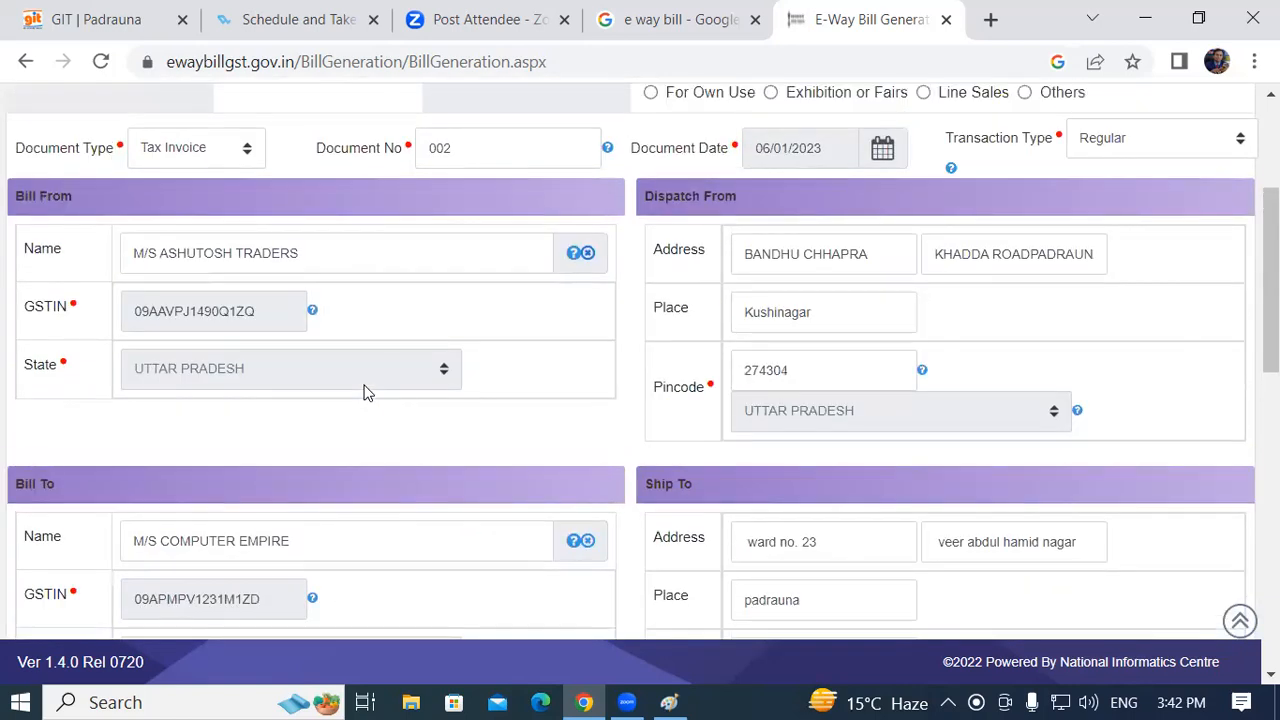
scroll(364, 385, "up", 1)
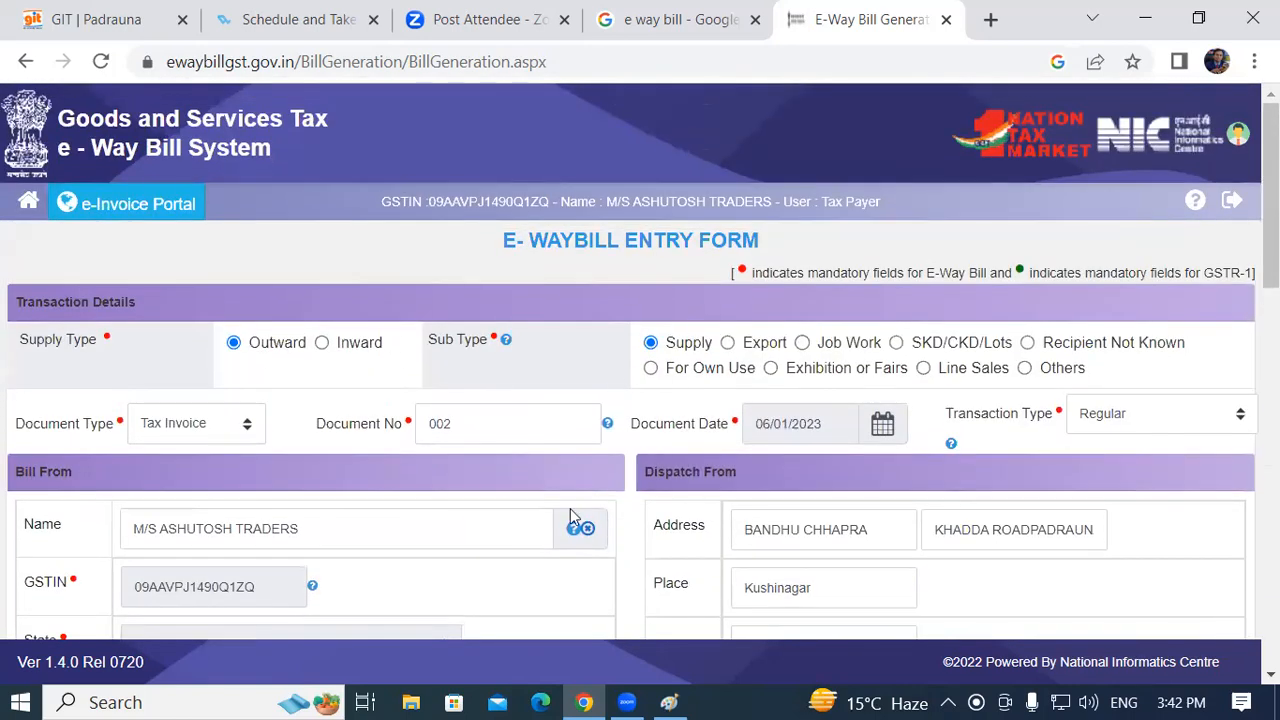
scroll(448, 446, "down", 3)
scroll(437, 400, "up", 3)
scroll(1040, 306, "down", 2)
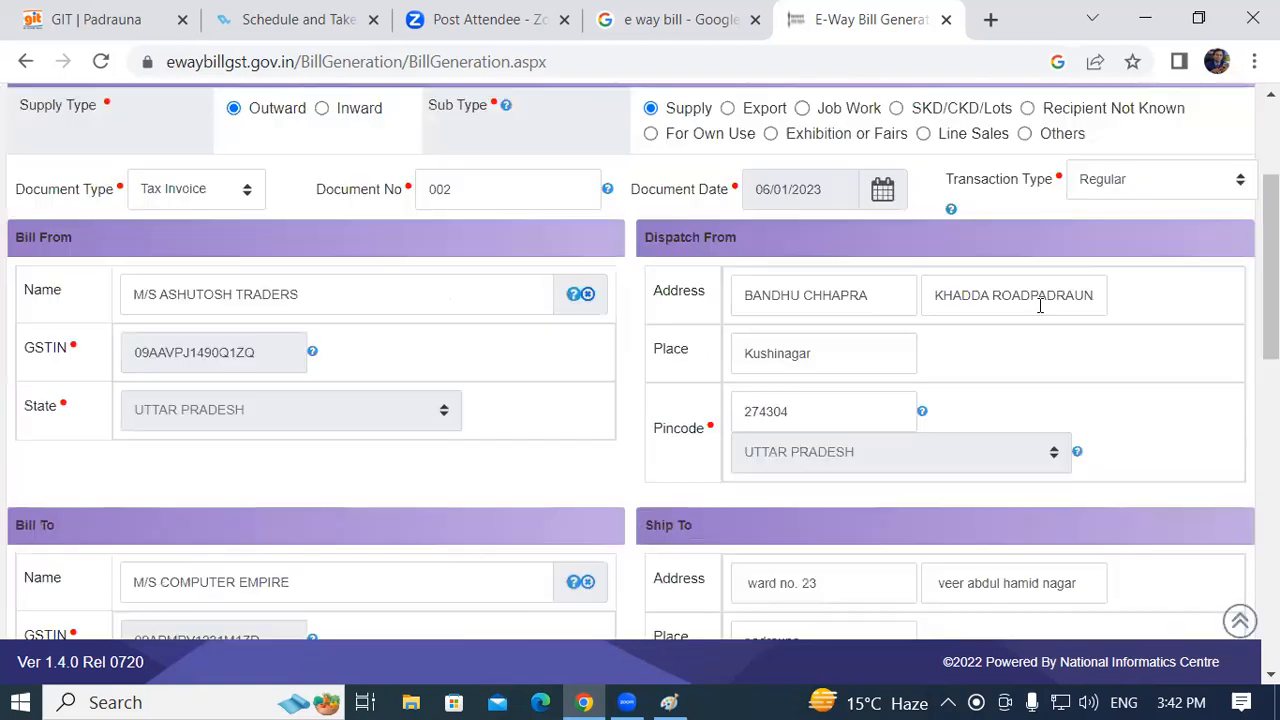
scroll(1037, 306, "up", 1)
scroll(1037, 306, "up", 1)
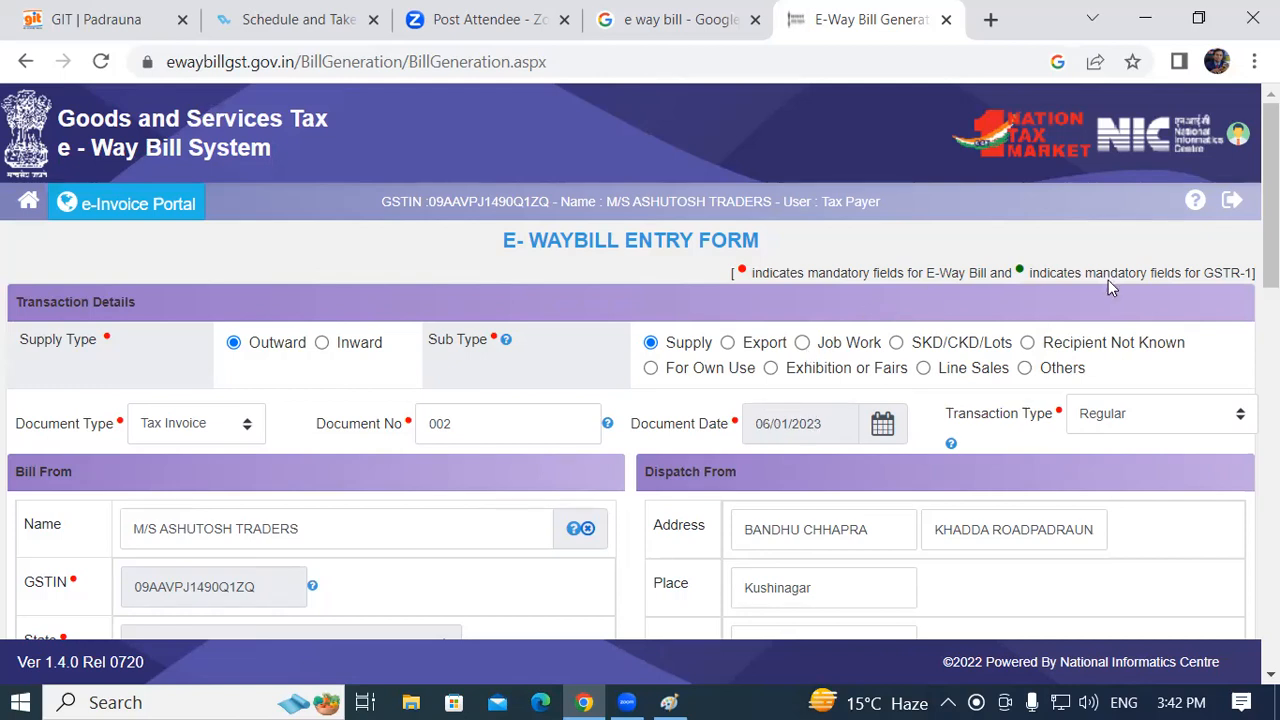
scroll(1074, 320, "down", 2)
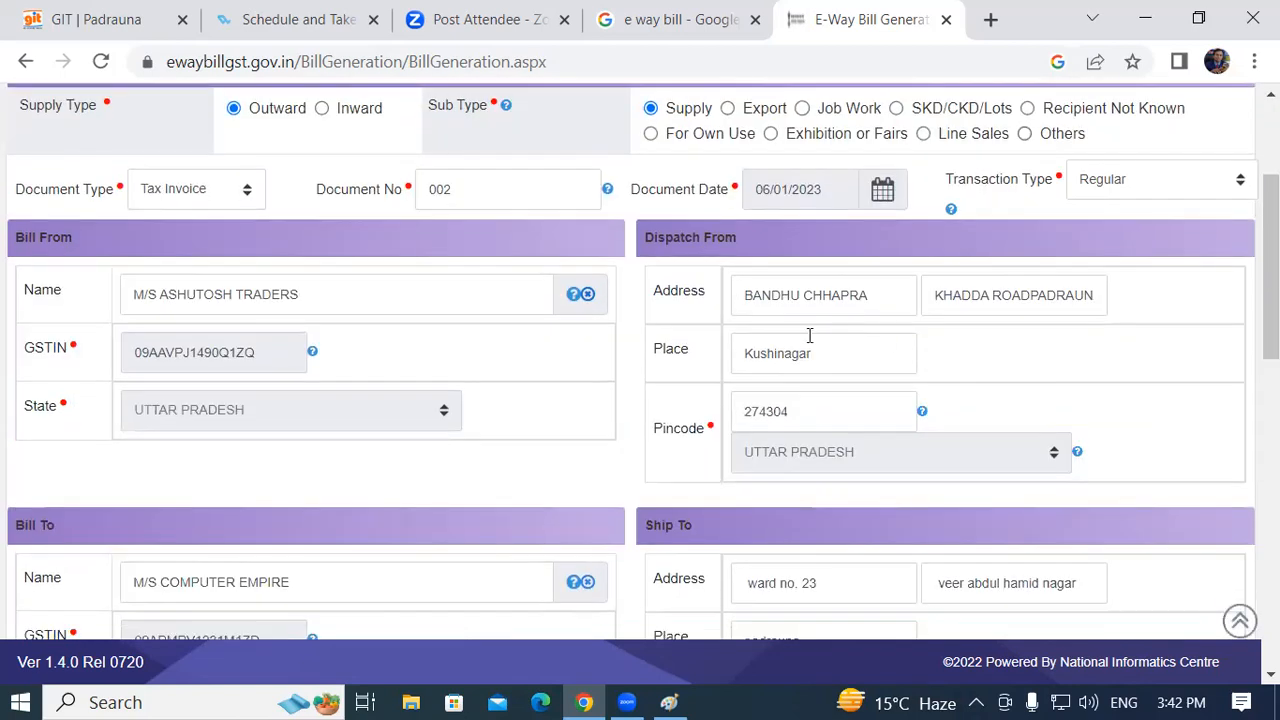
scroll(1074, 315, "up", 1)
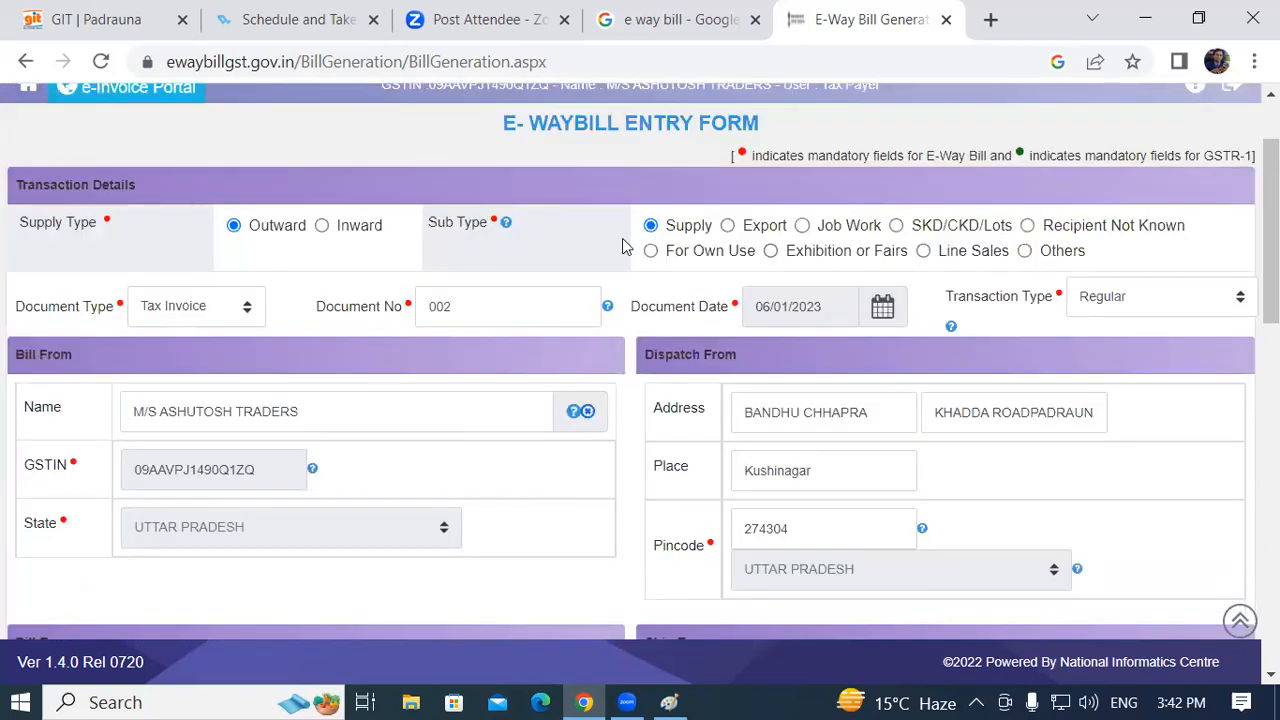
scroll(815, 273, "down", 1)
scroll(836, 280, "down", 5)
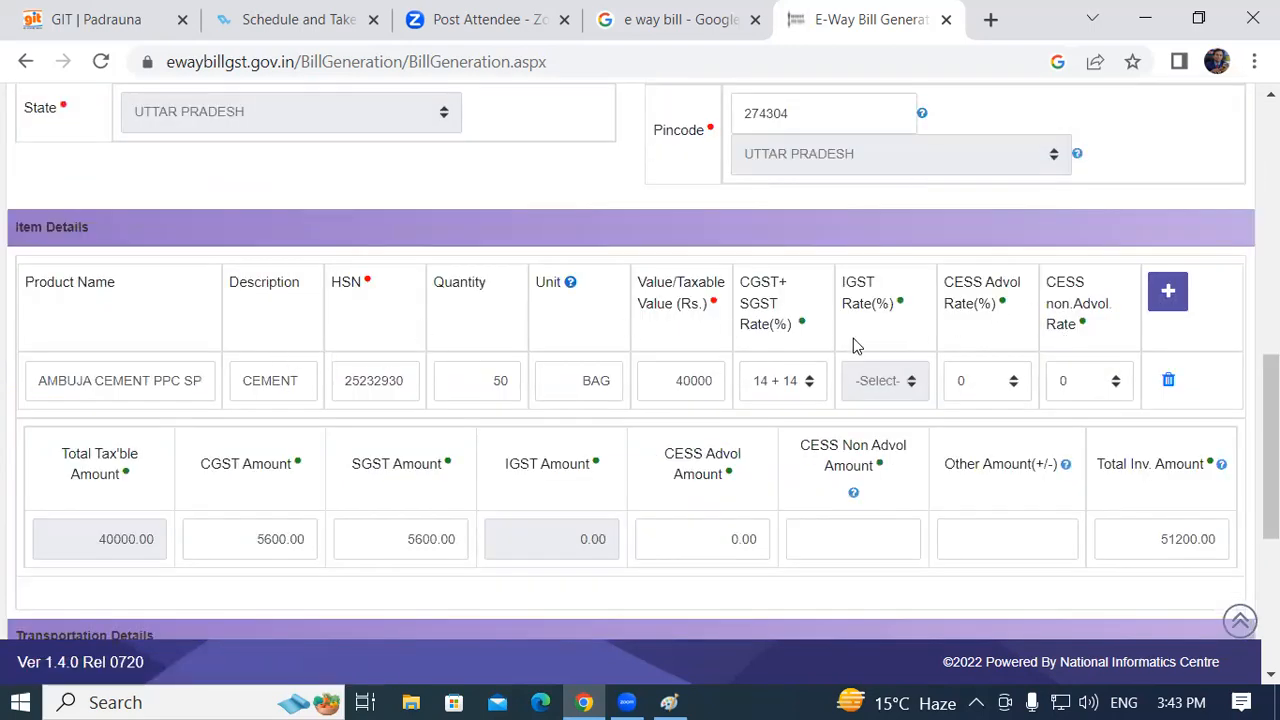
scroll(855, 345, "down", 3)
scroll(950, 350, "down", 1)
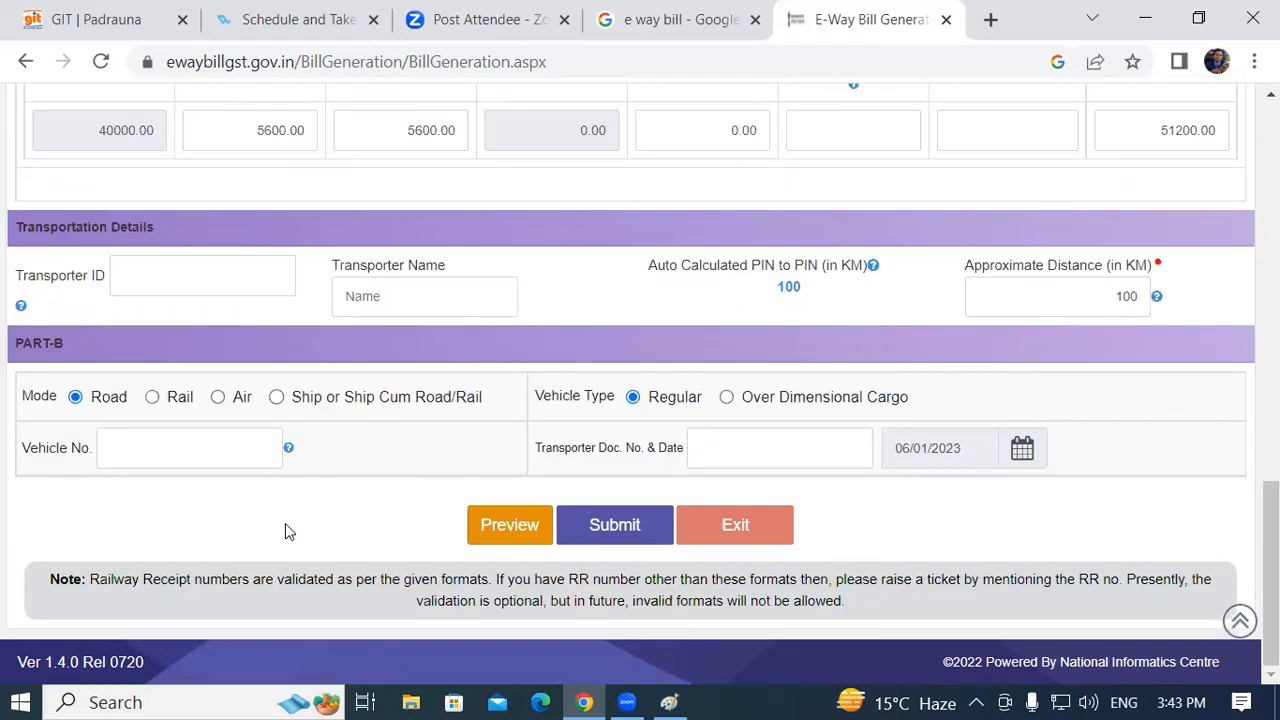
scroll(1157, 423, "up", 3)
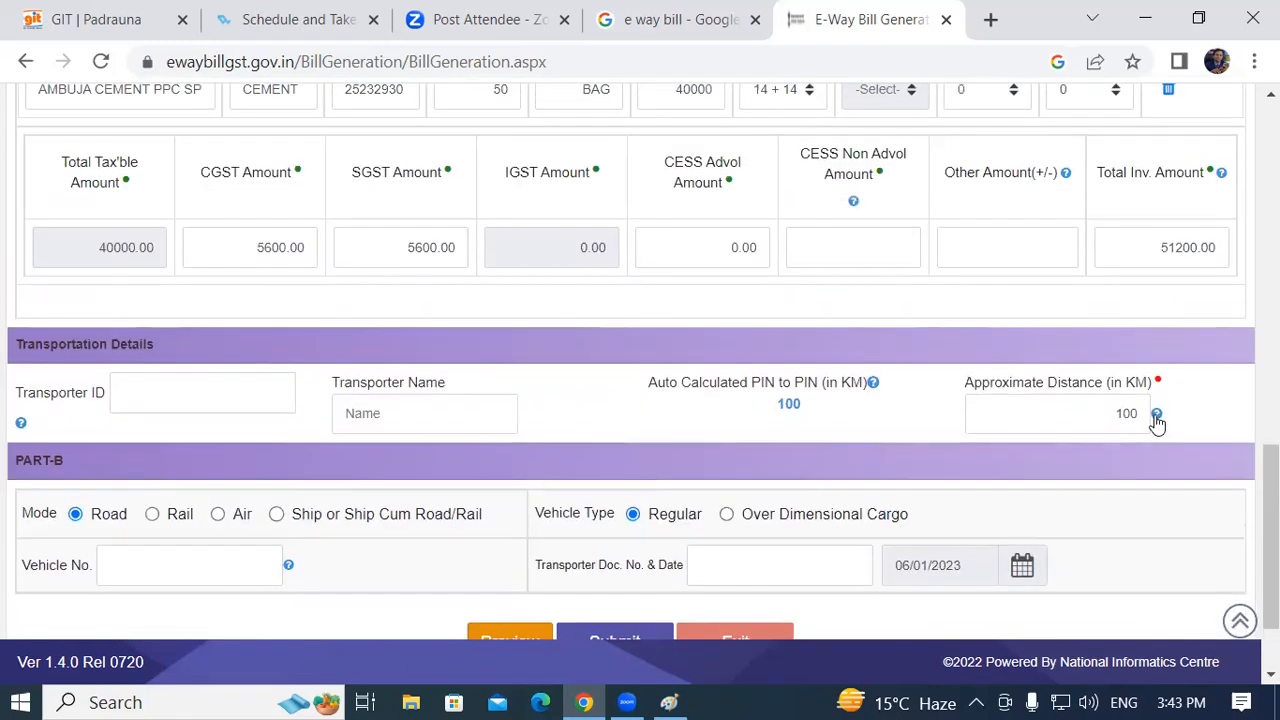
scroll(988, 391, "up", 5)
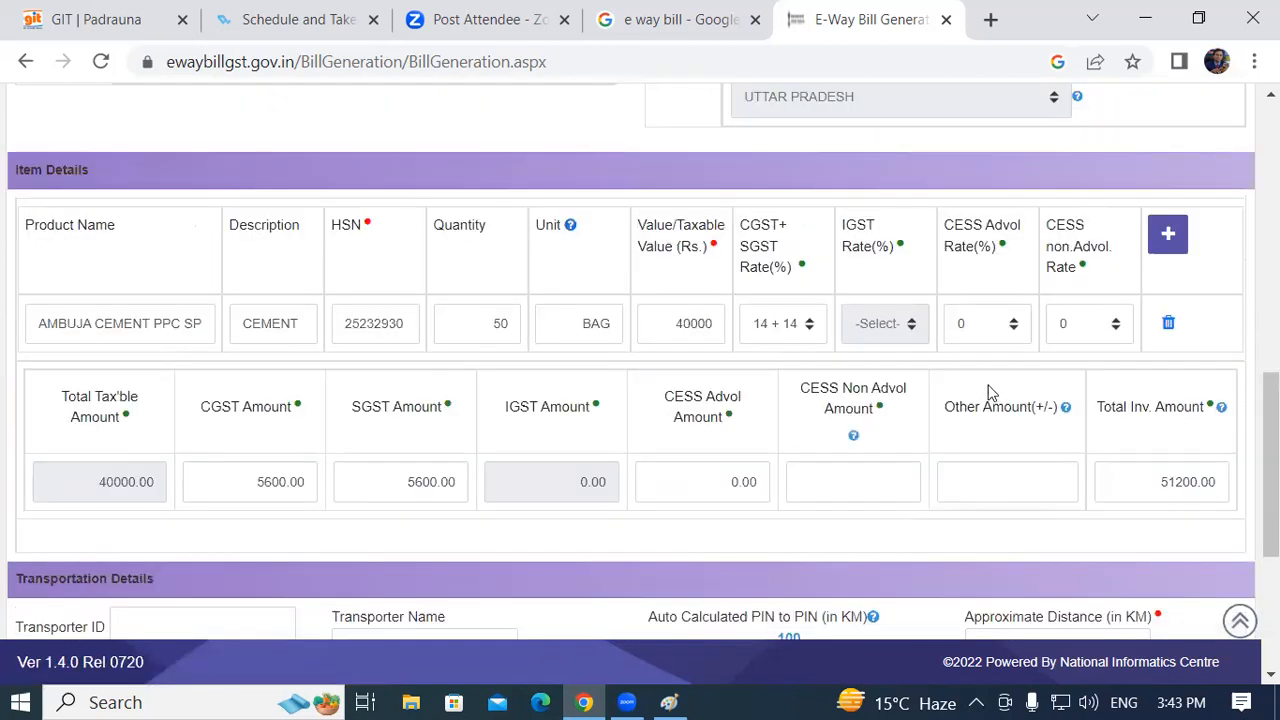
scroll(879, 390, "up", 2)
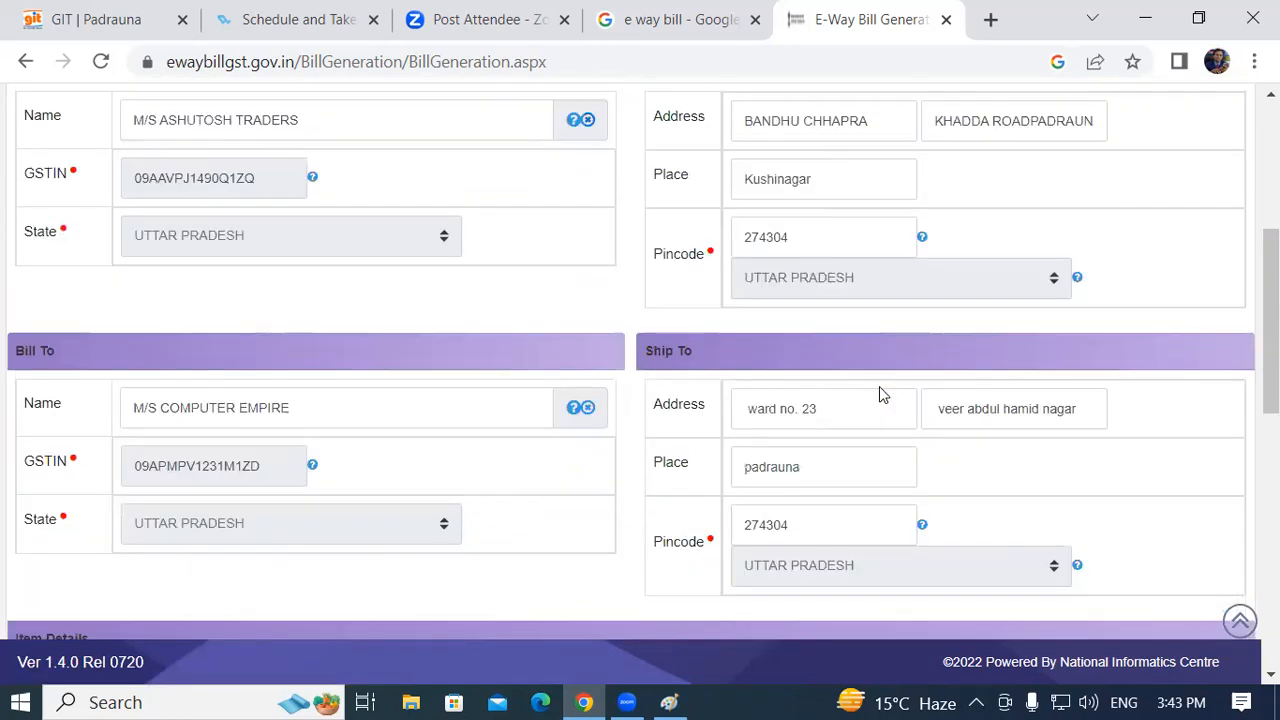
scroll(921, 430, "up", 3)
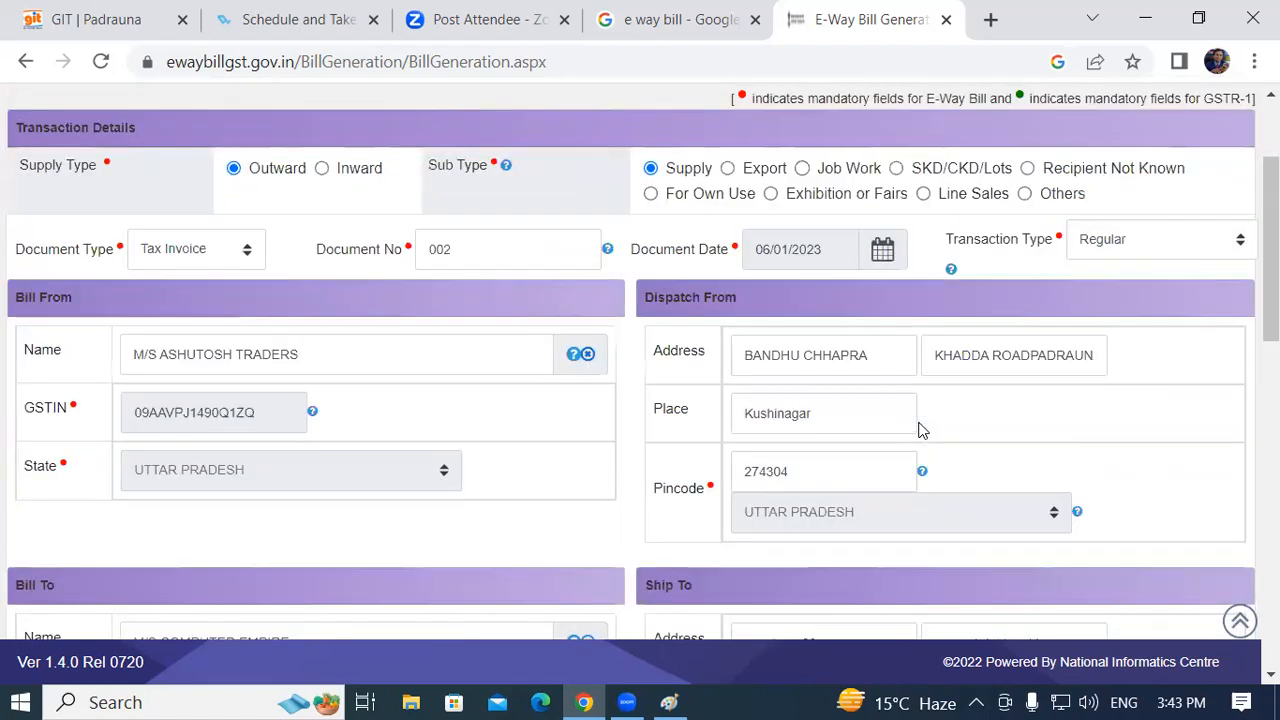